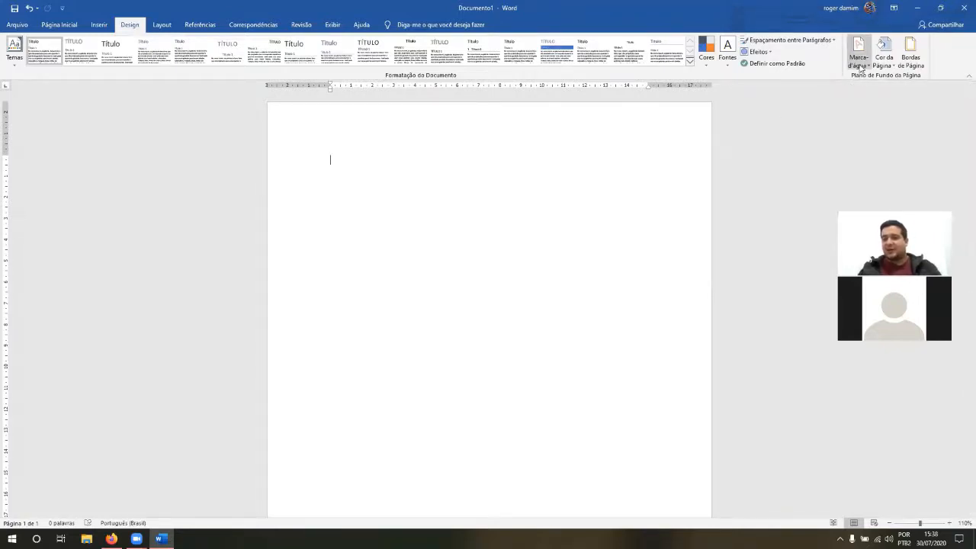
Step: Apply the RASCUNHO 1 preset watermark to the page and replace it with the CONFIDENCIAL 2 preset
click(859, 67)
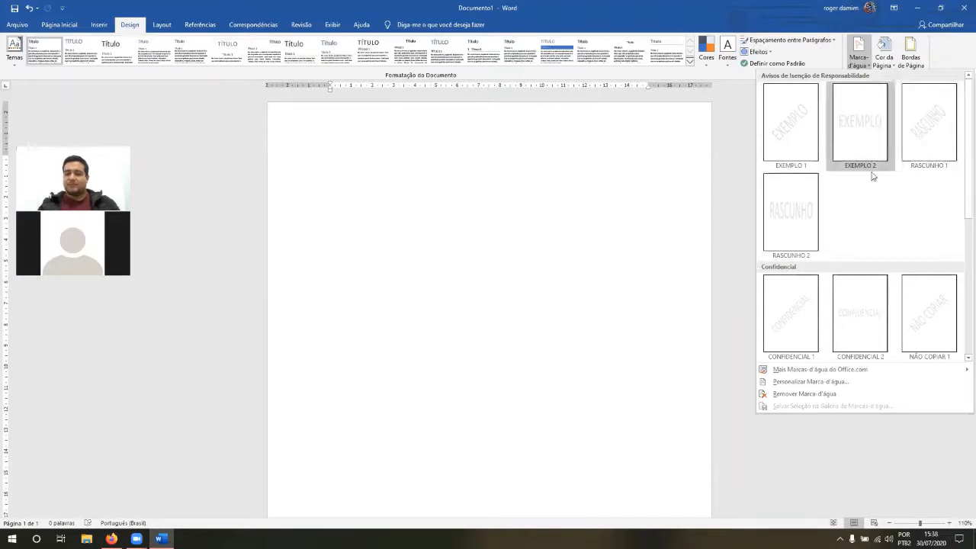
drag(964, 178, 963, 254)
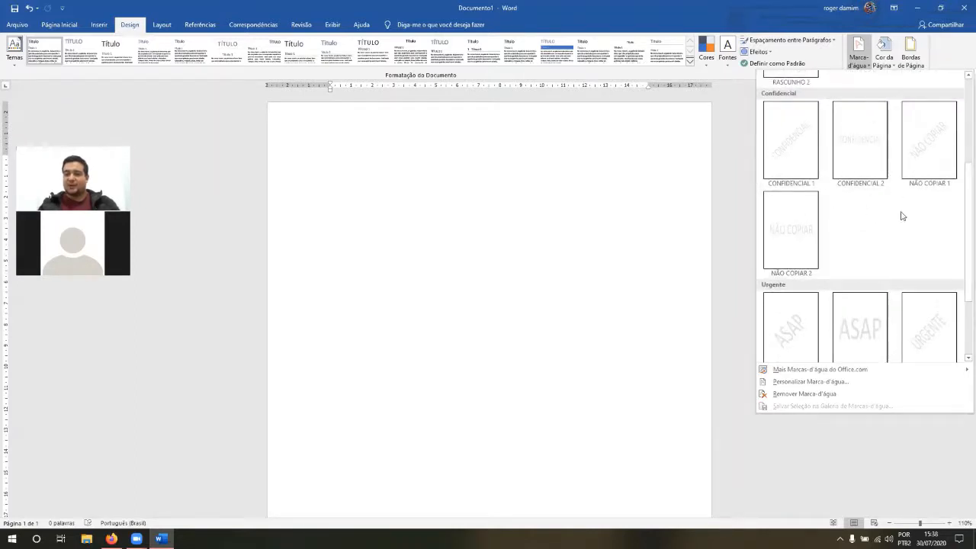
drag(962, 221, 962, 273)
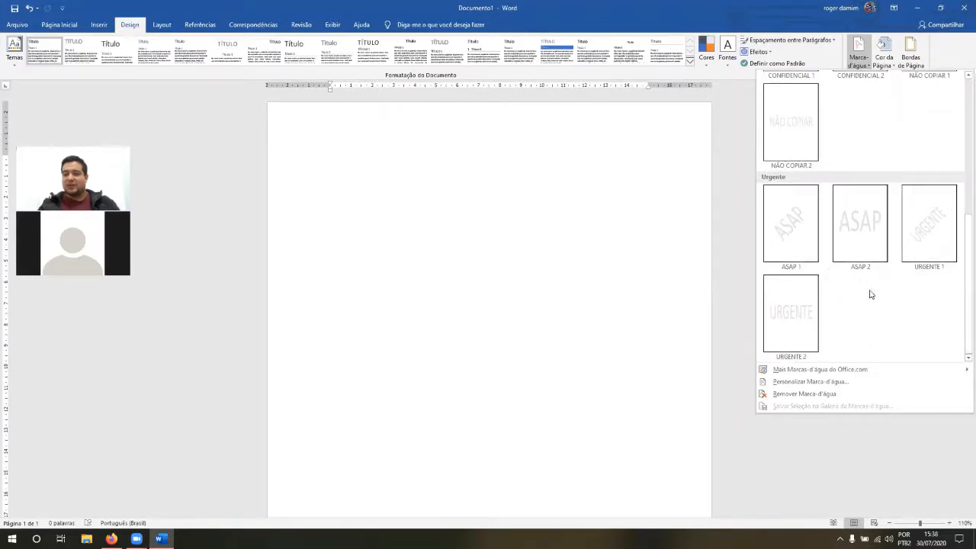
drag(965, 287, 962, 152)
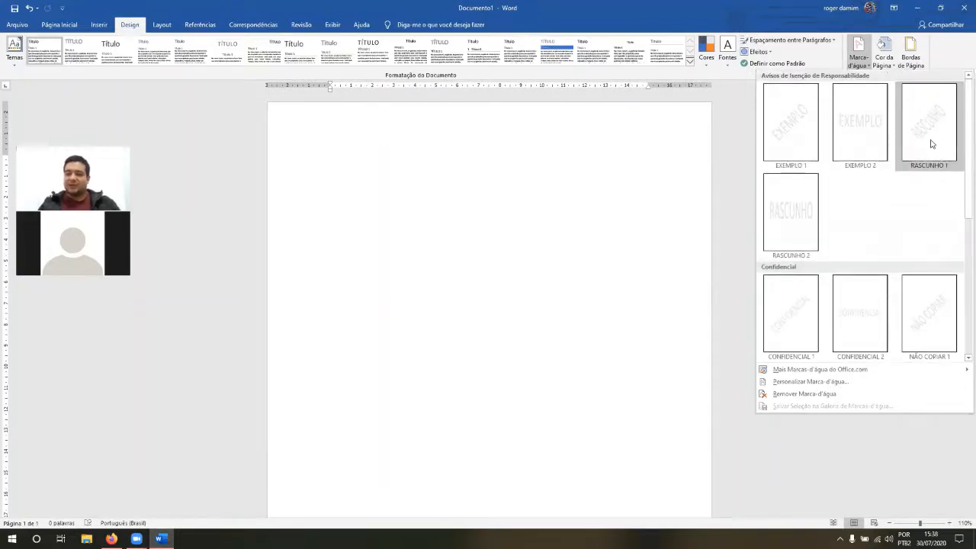
click(931, 144)
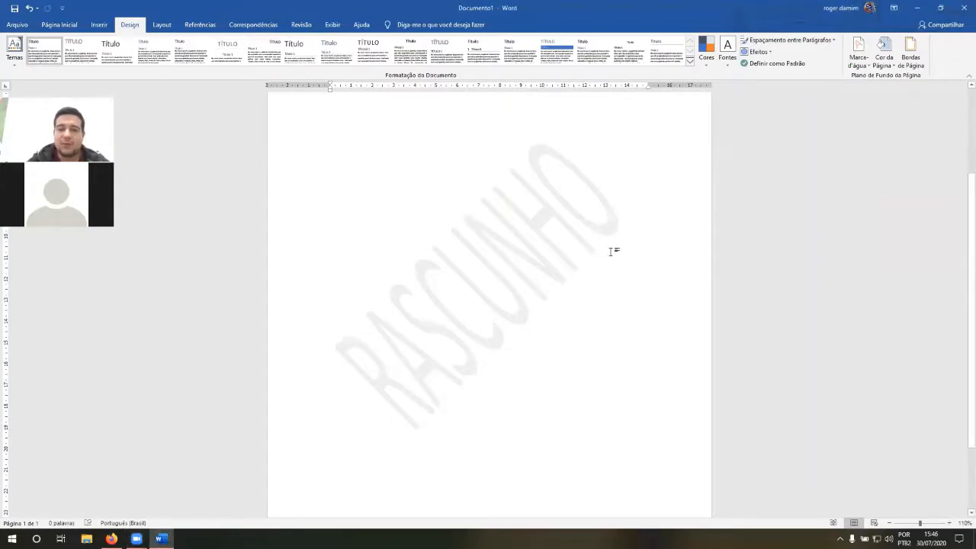
click(859, 60)
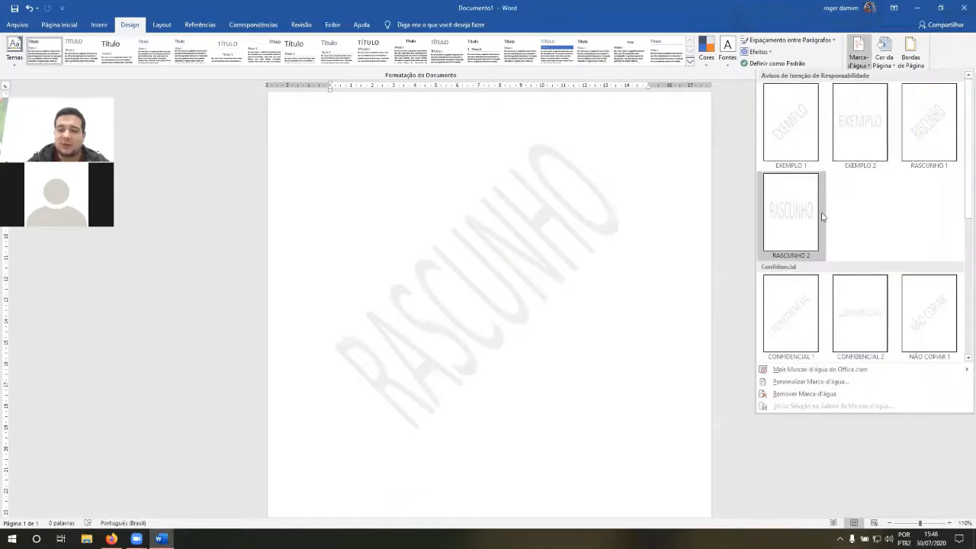
click(851, 321)
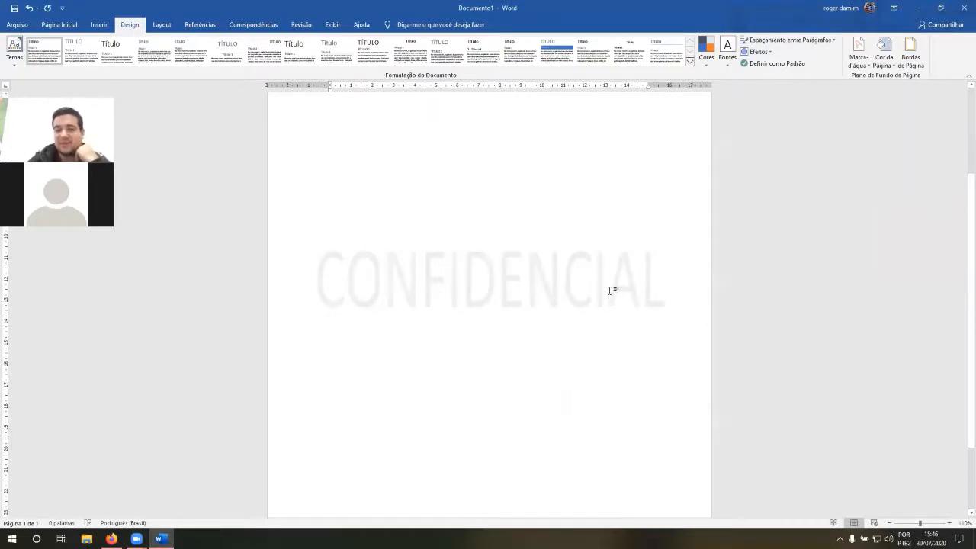
Step: Customize the page watermark, replacing its text with "Documento Particular"
click(853, 59)
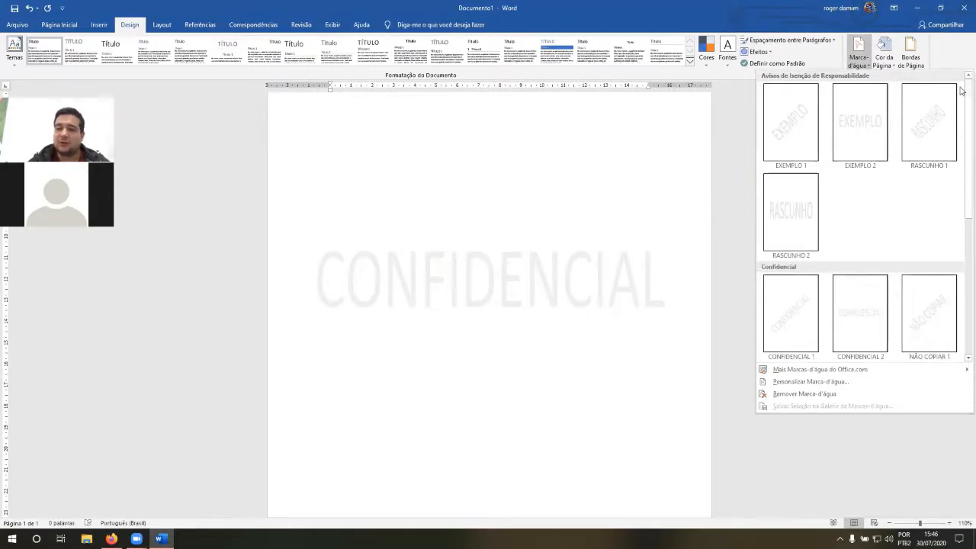
scroll(959, 125, down, 2)
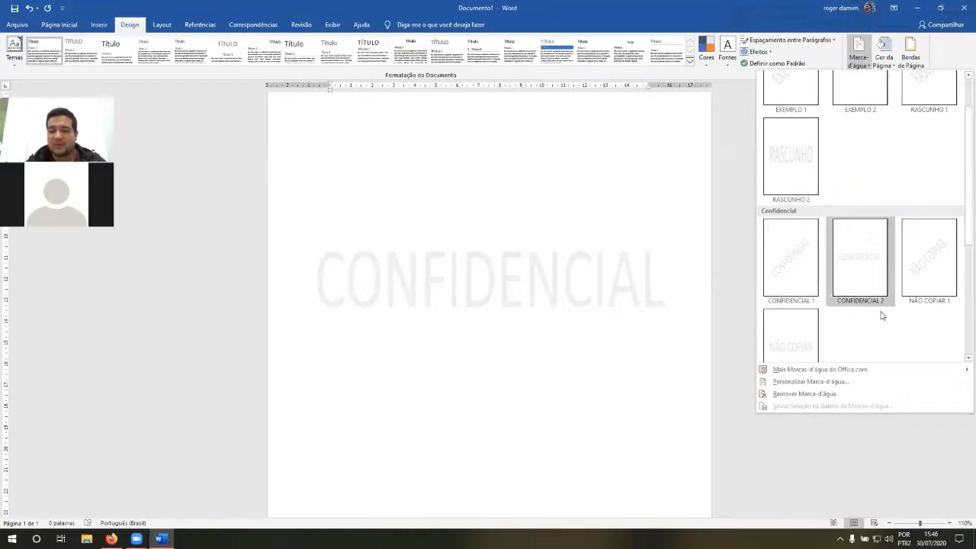
click(825, 384)
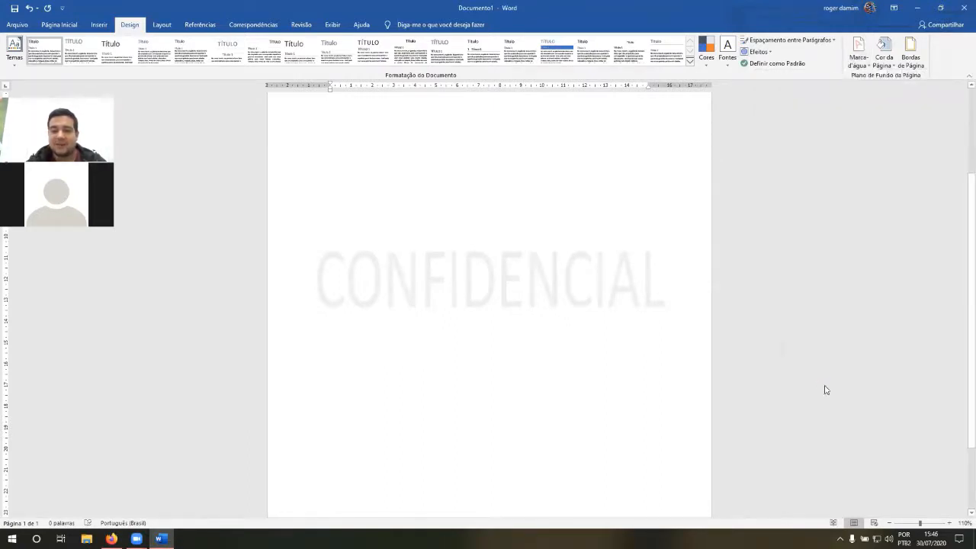
drag(683, 198, 671, 188)
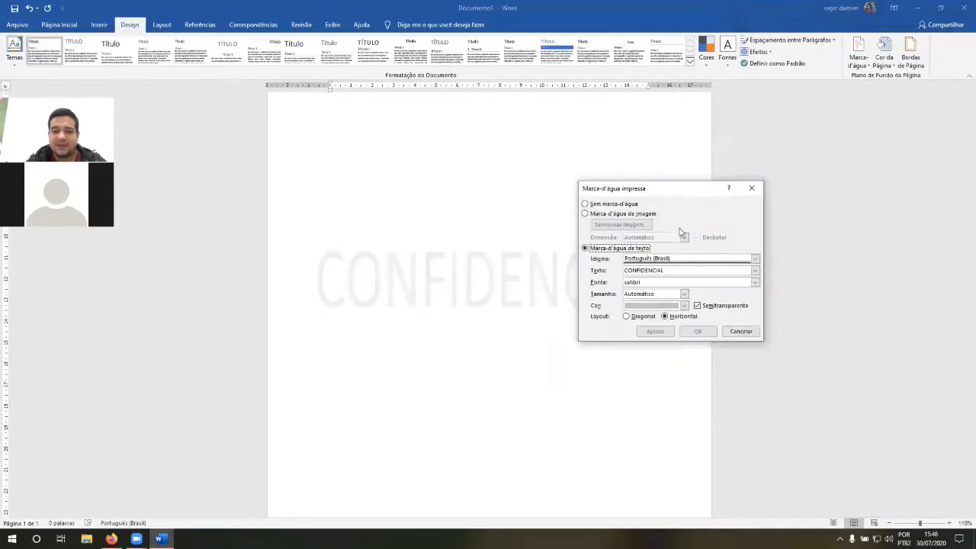
drag(680, 270, 619, 272)
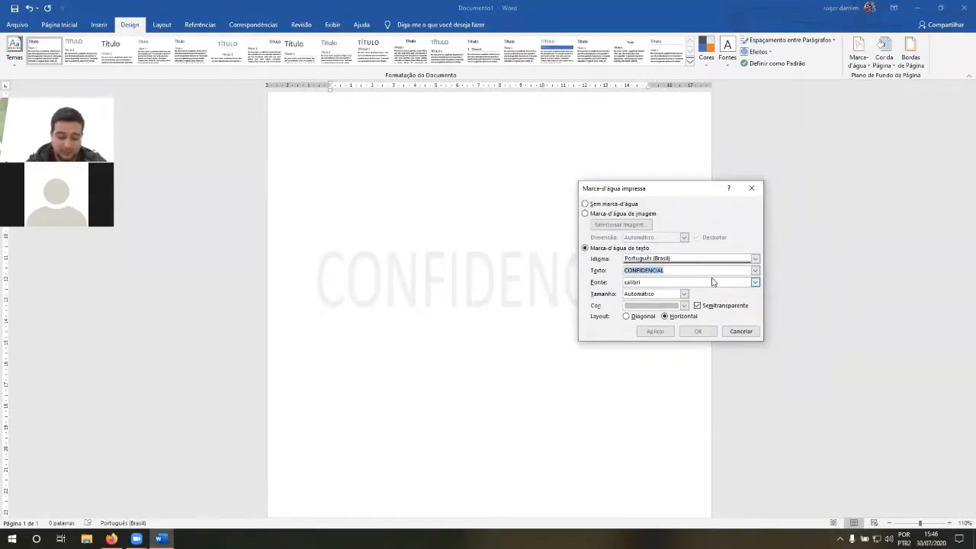
text(Documento Parti)
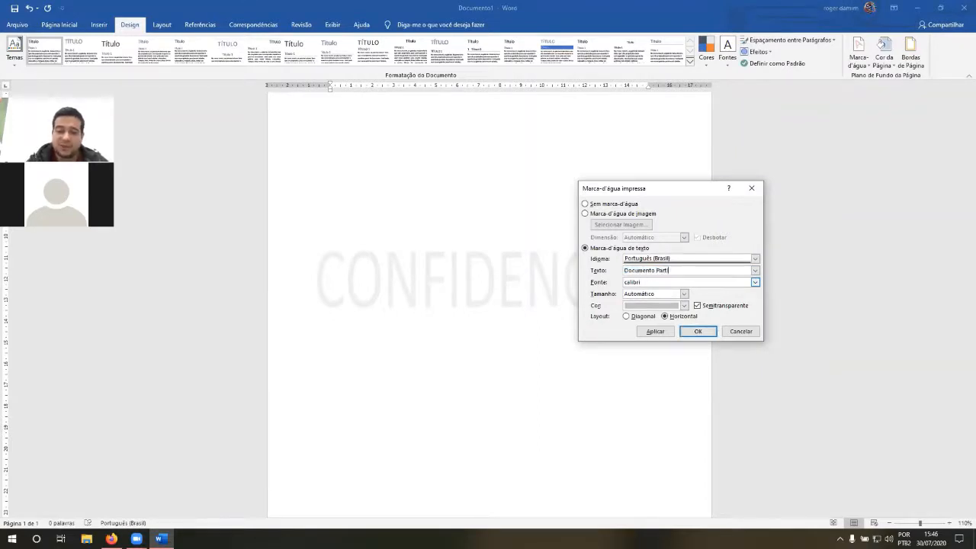
text(cular)
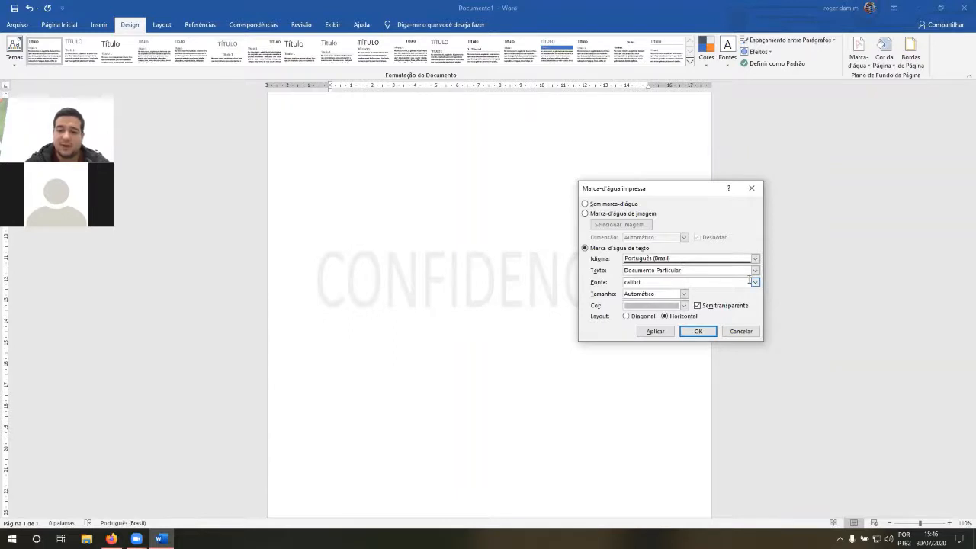
Step: Set the custom watermark's font to Ebrima and leave its size on Automático
click(754, 282)
scroll(709, 308, down, 8)
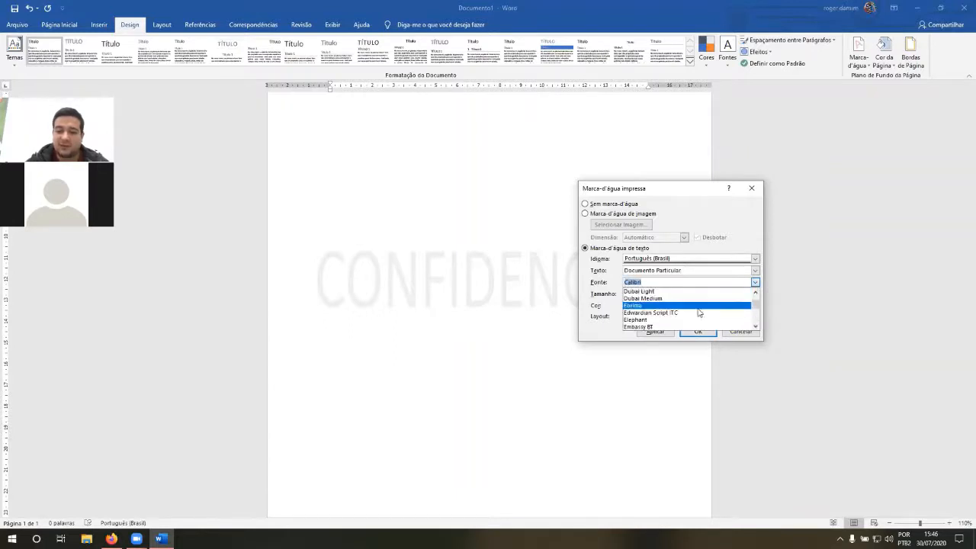
click(698, 306)
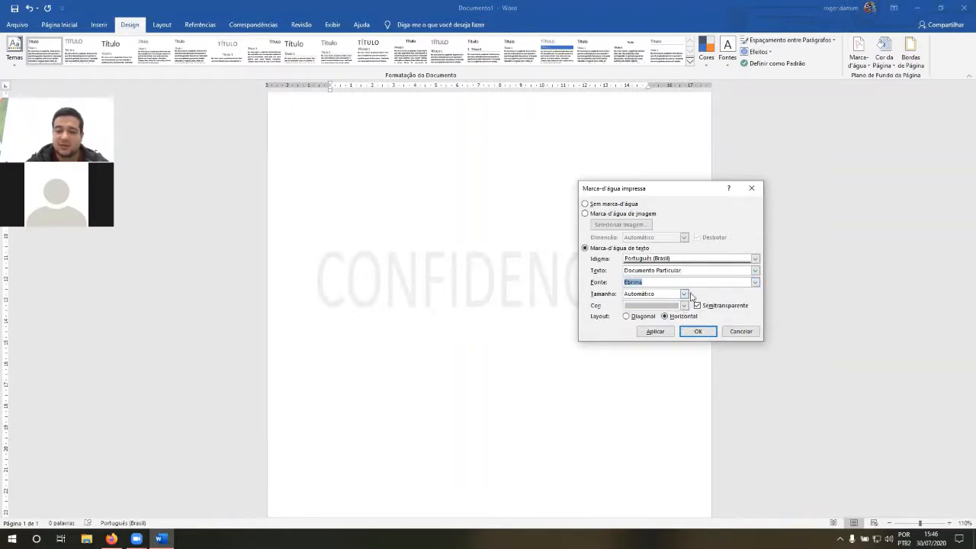
click(684, 294)
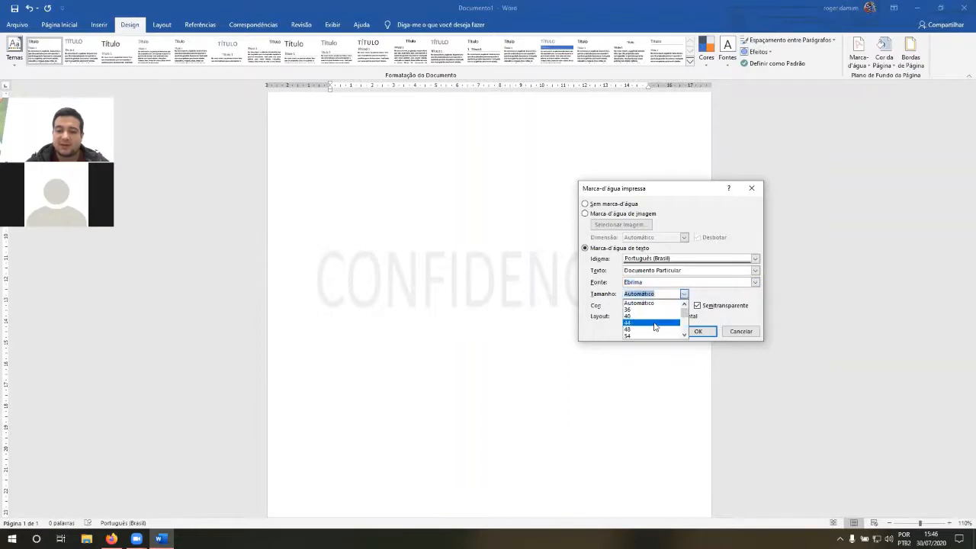
click(665, 315)
click(671, 303)
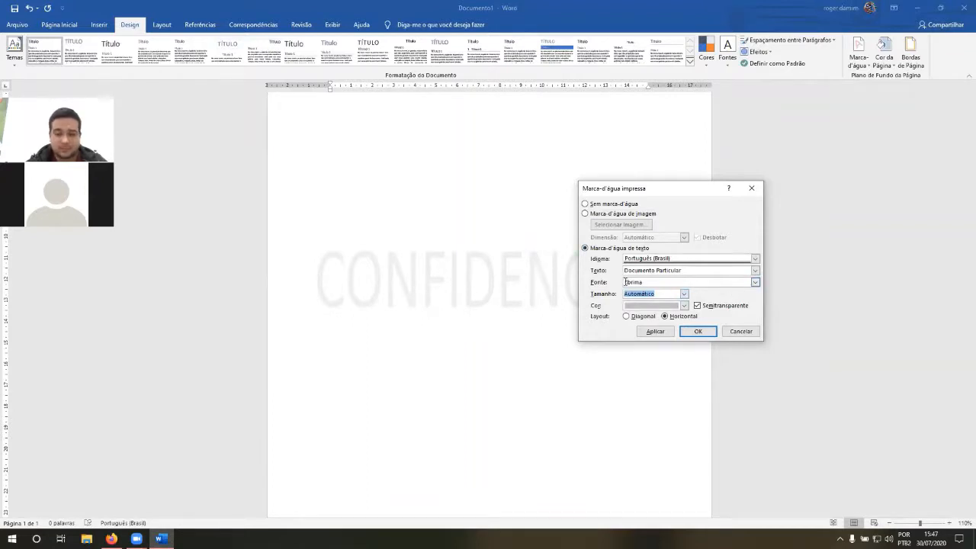
click(684, 294)
click(684, 294)
Step: Set the watermark color to dark blue and apply the custom text watermark to the page
click(685, 305)
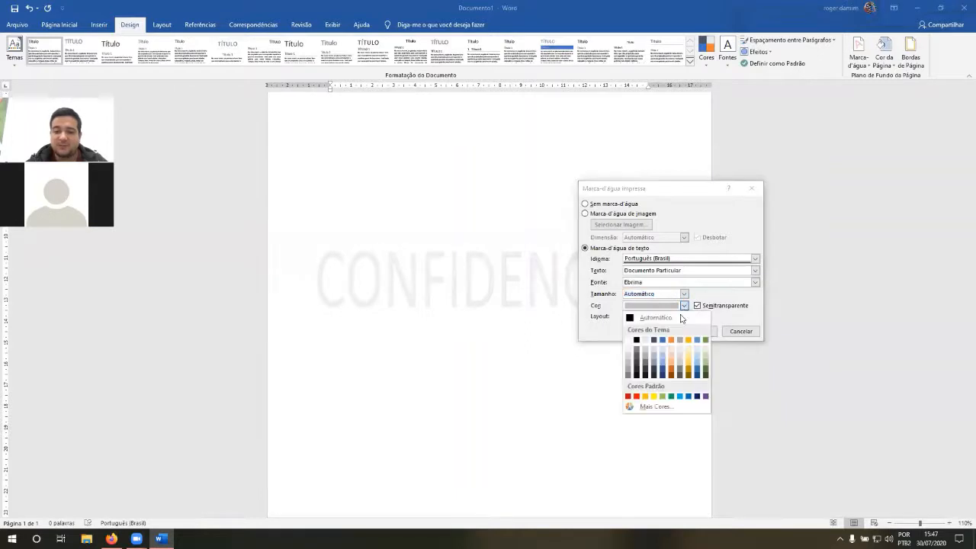
click(664, 371)
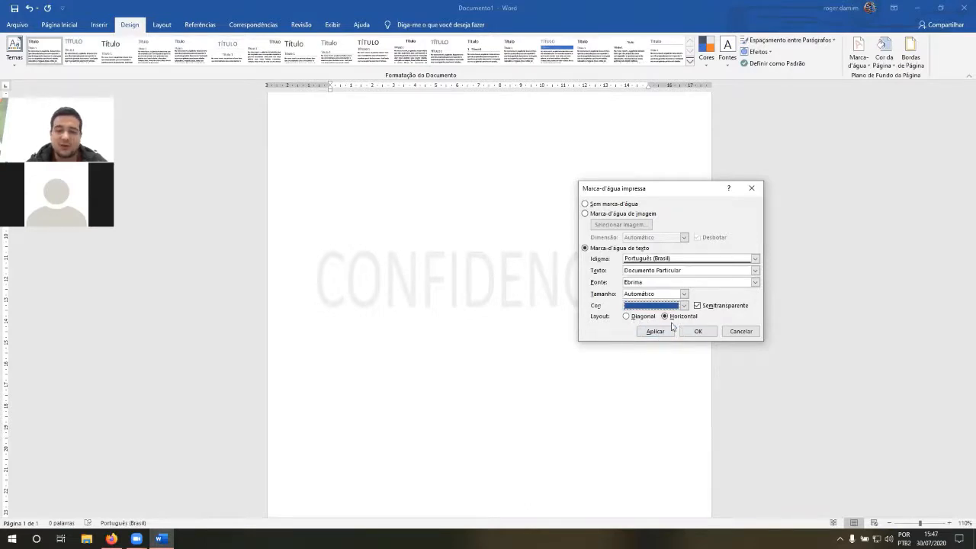
click(698, 333)
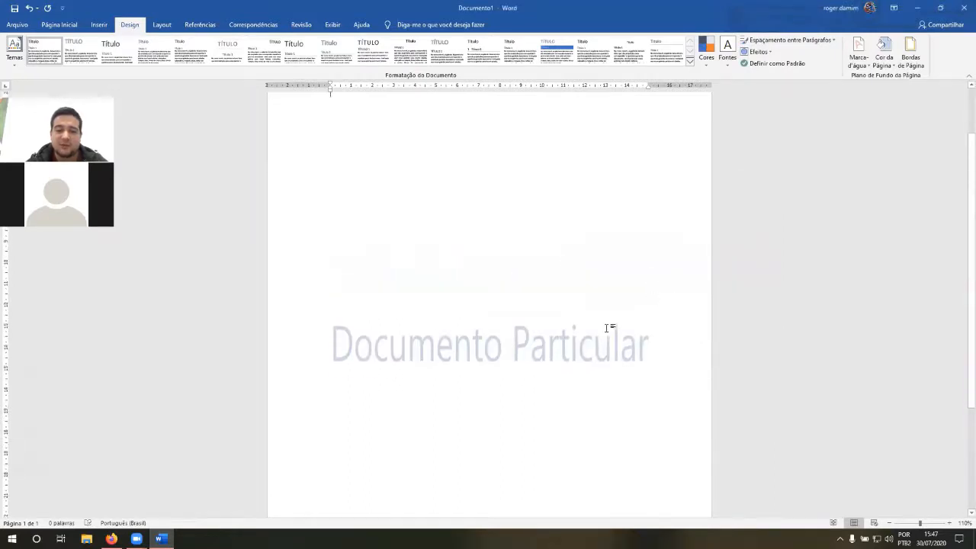
scroll(610, 327, down, 3)
click(858, 54)
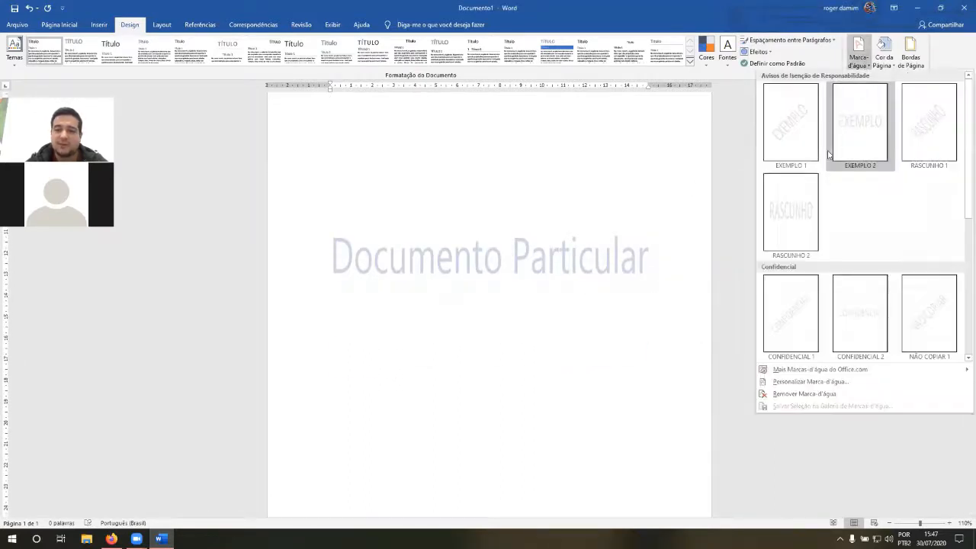
click(808, 382)
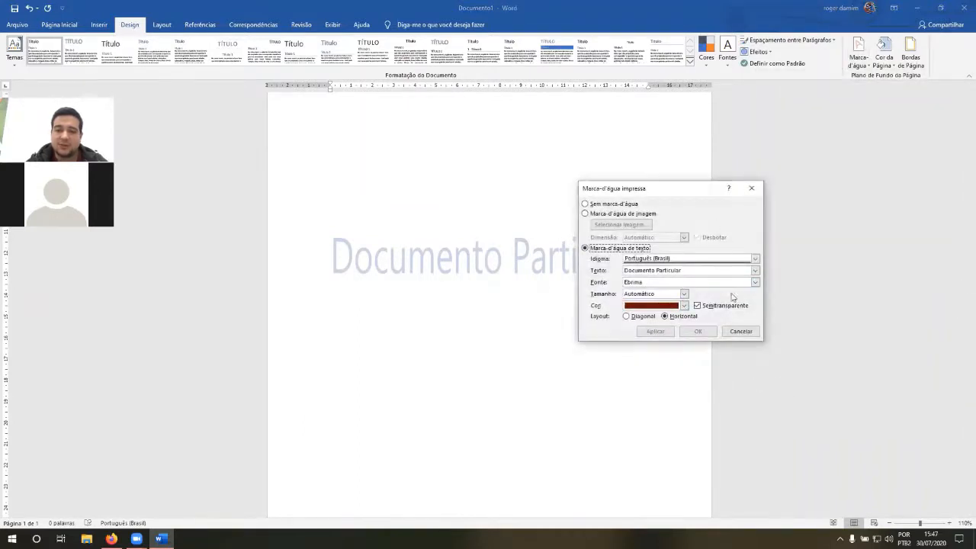
click(739, 333)
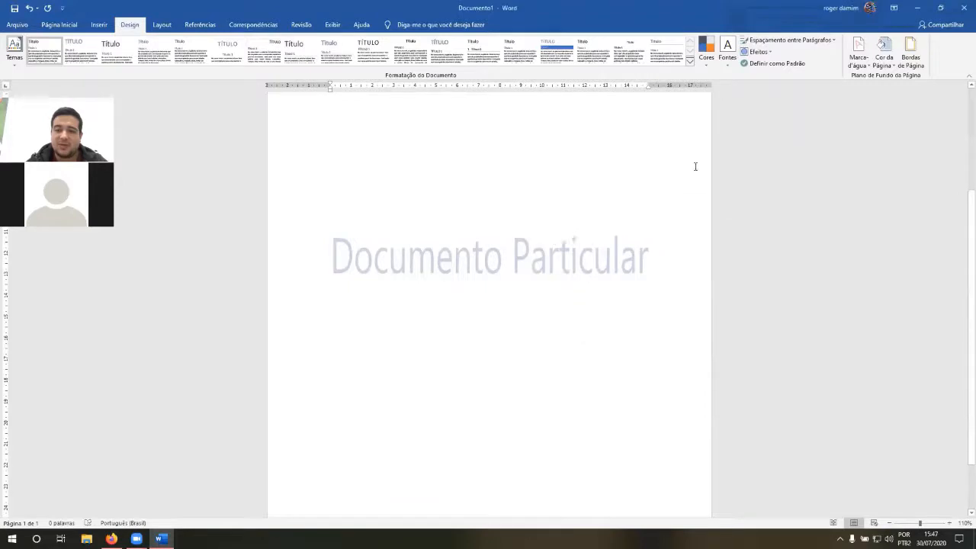
Step: Remove the "Documento Particular" watermark from the document
click(859, 52)
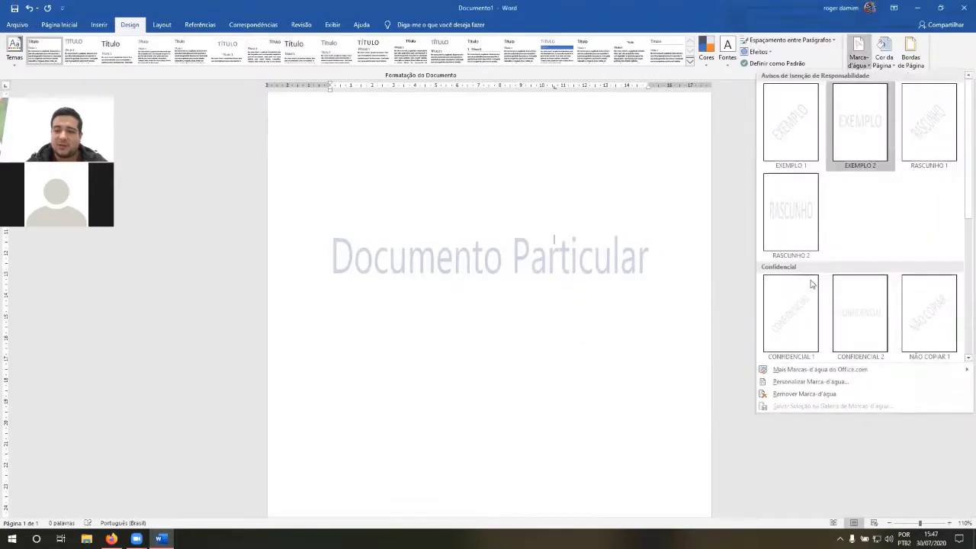
click(800, 394)
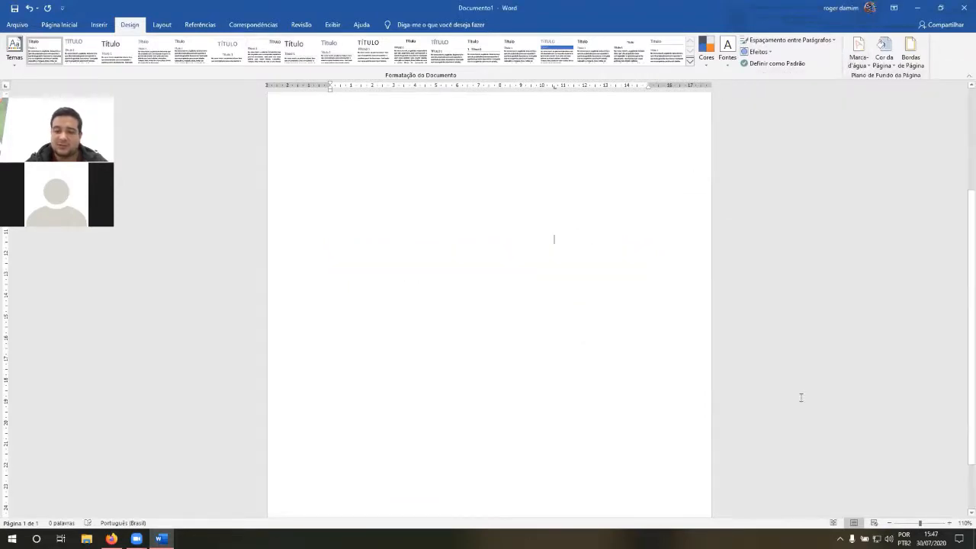
Step: Set up a new custom text watermark with the text "Documento Particular"
click(858, 54)
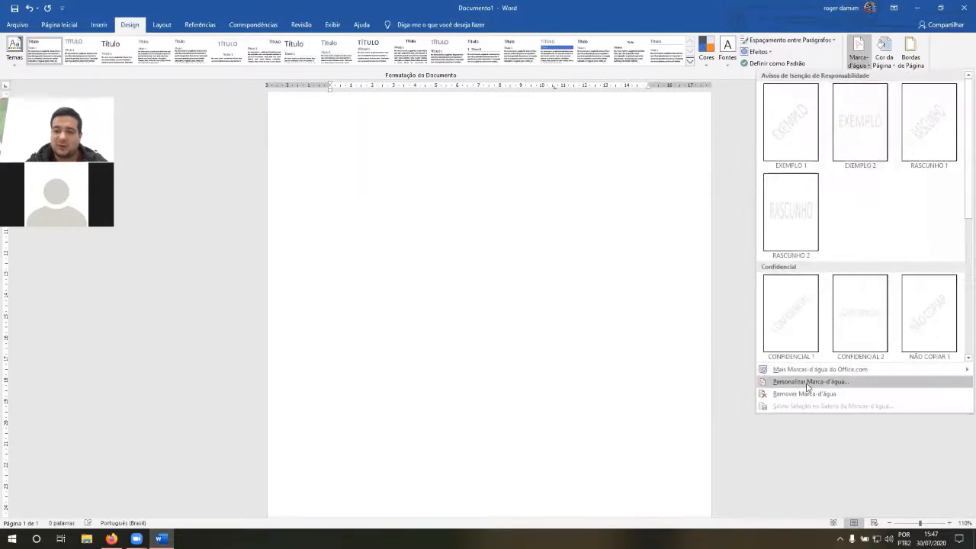
click(810, 381)
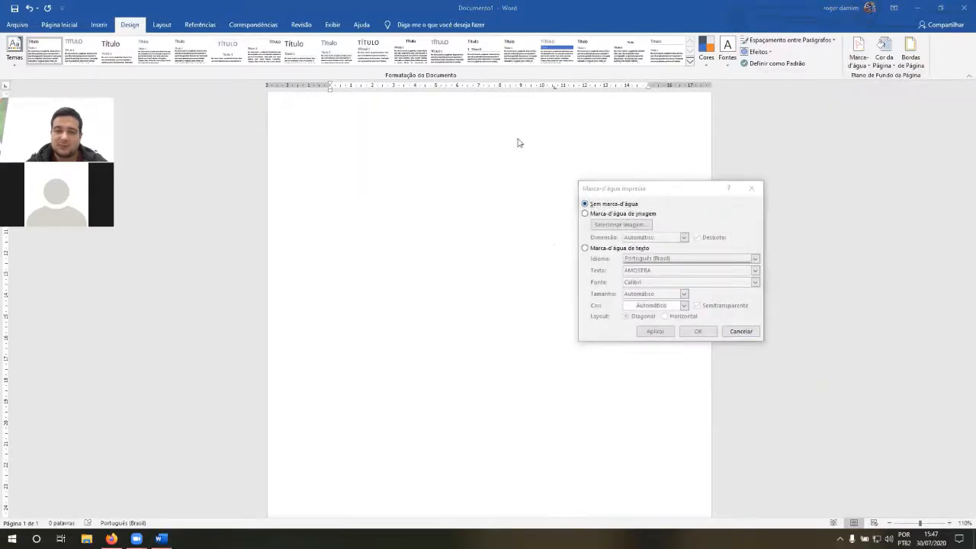
click(616, 249)
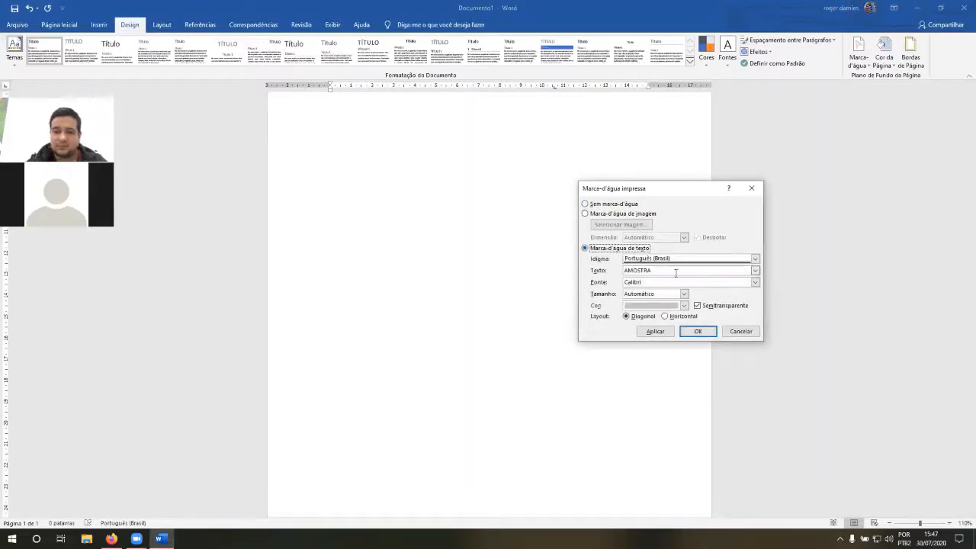
click(675, 273)
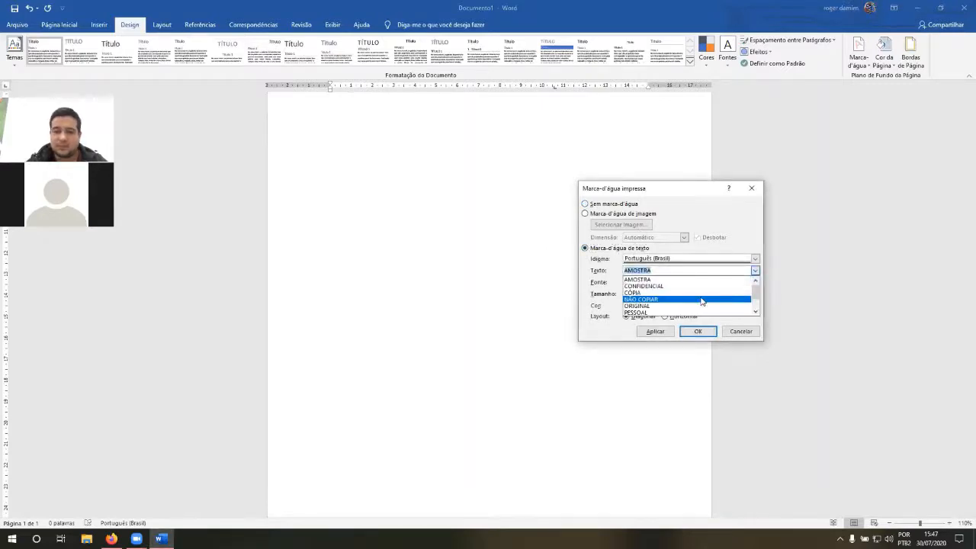
click(670, 271)
text(Do)
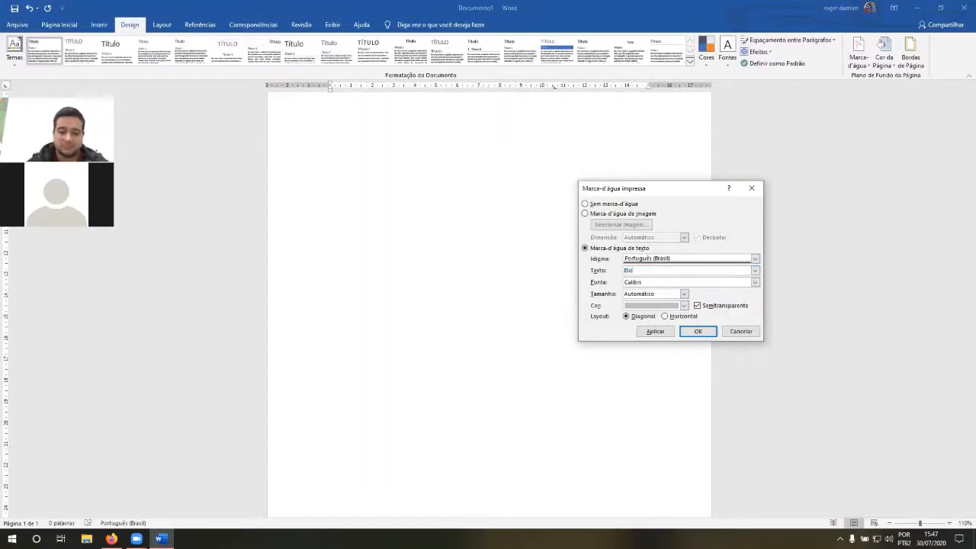
text(cumento Parti)
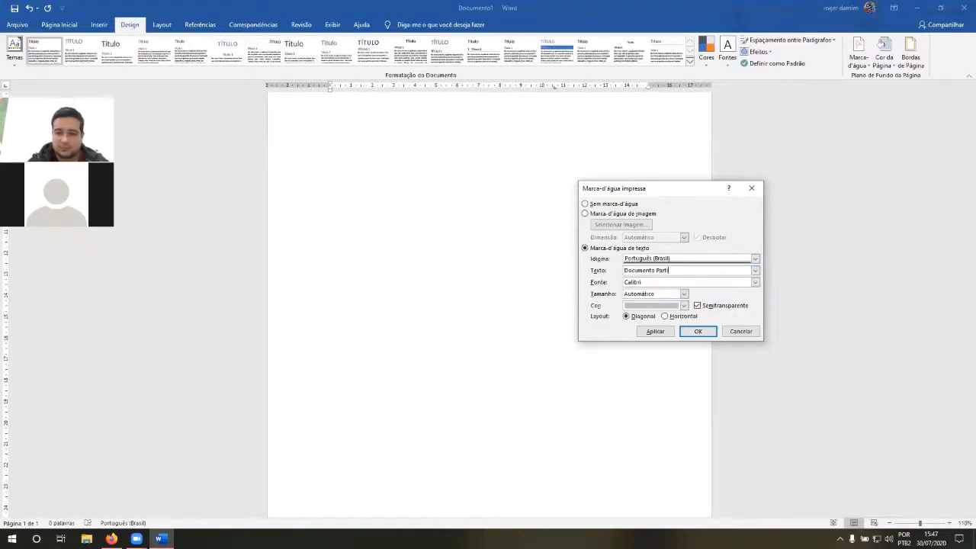
text(cul)
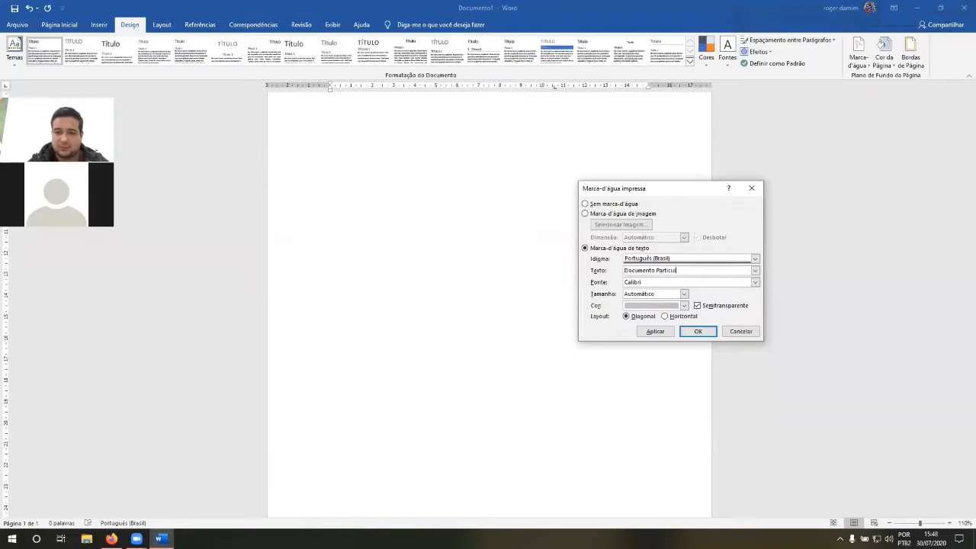
text(ar)
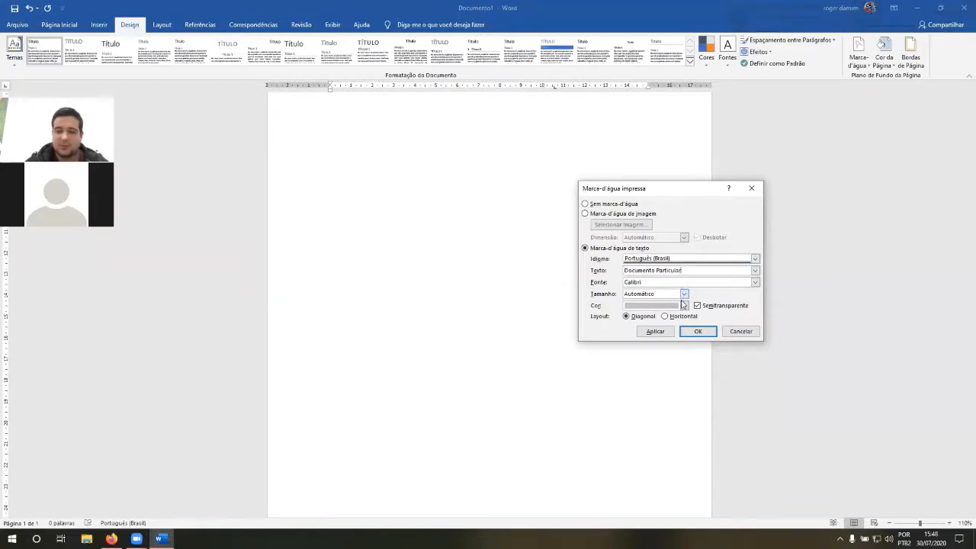
Step: Set the custom text watermark's size to 54 with diagonal layout and apply it to the page
click(684, 294)
click(649, 336)
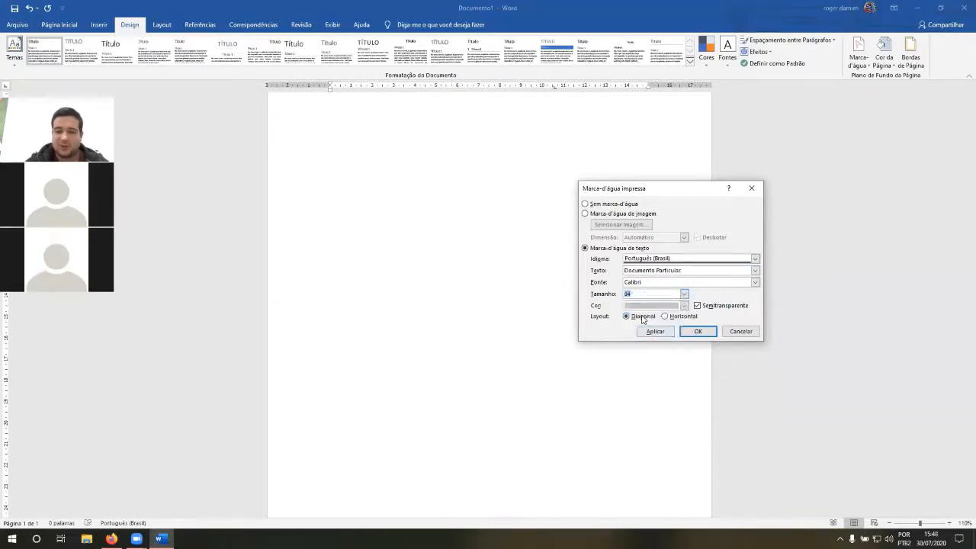
click(642, 316)
click(696, 331)
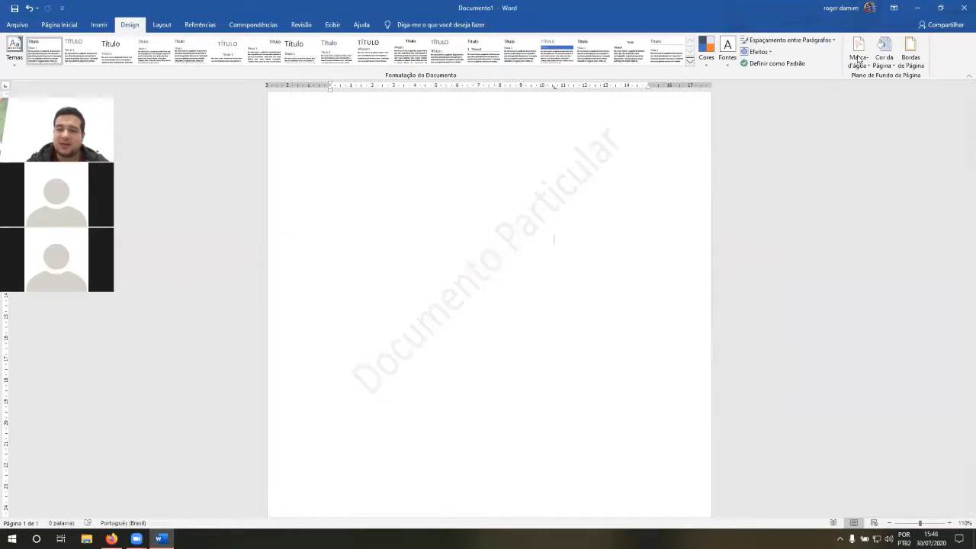
Step: Browse the preset watermark gallery through its Confidencial and Urgente groups, and view the page with its current watermark
click(859, 59)
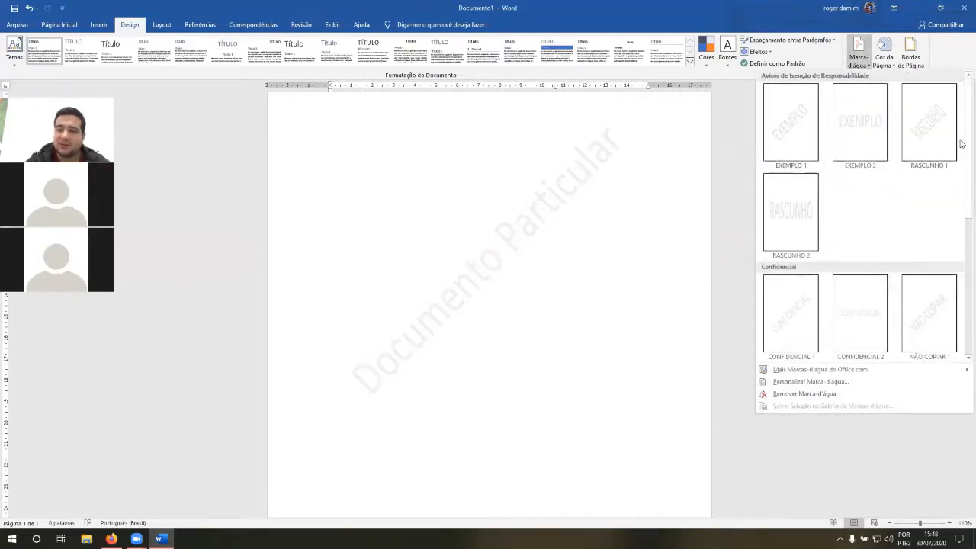
drag(961, 143, 962, 246)
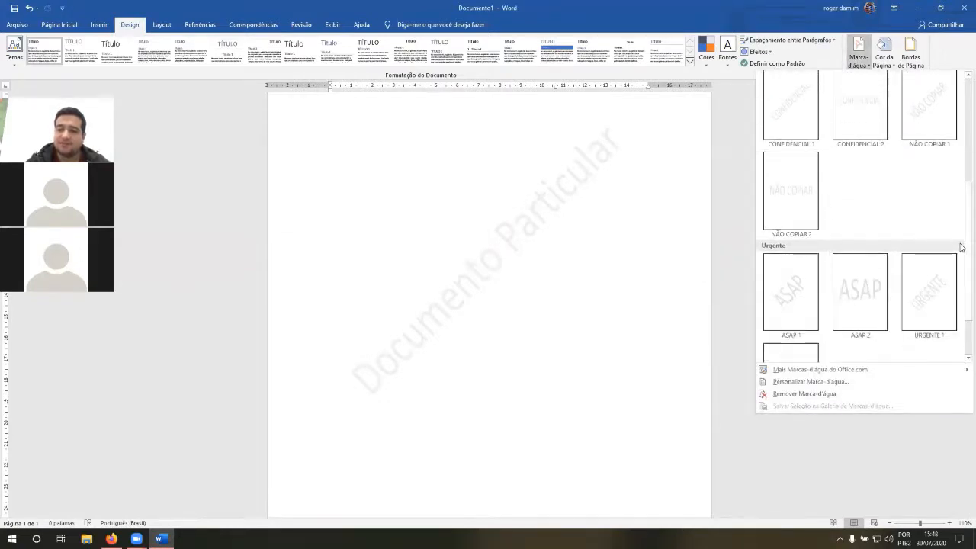
scroll(958, 263, down, 2)
scroll(551, 218, up, 4)
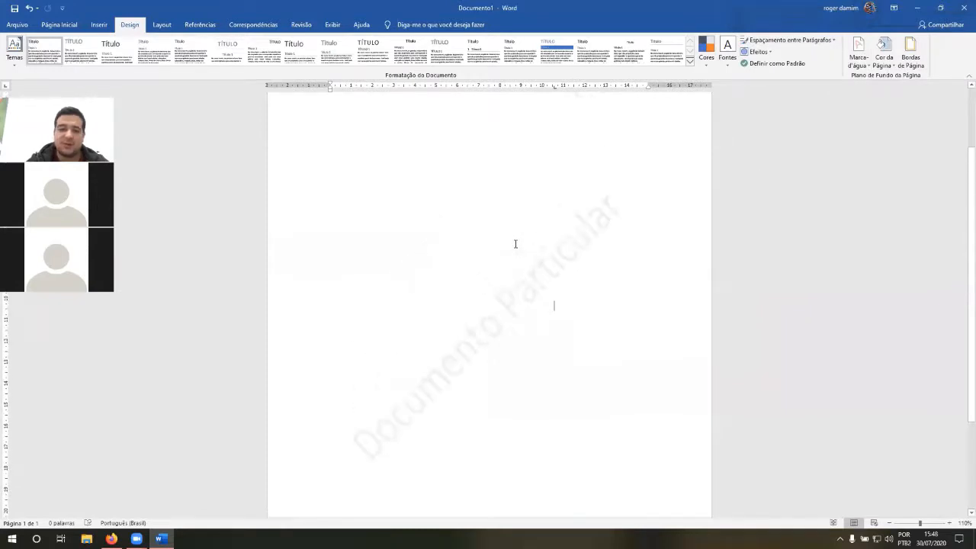
scroll(516, 244, up, 1)
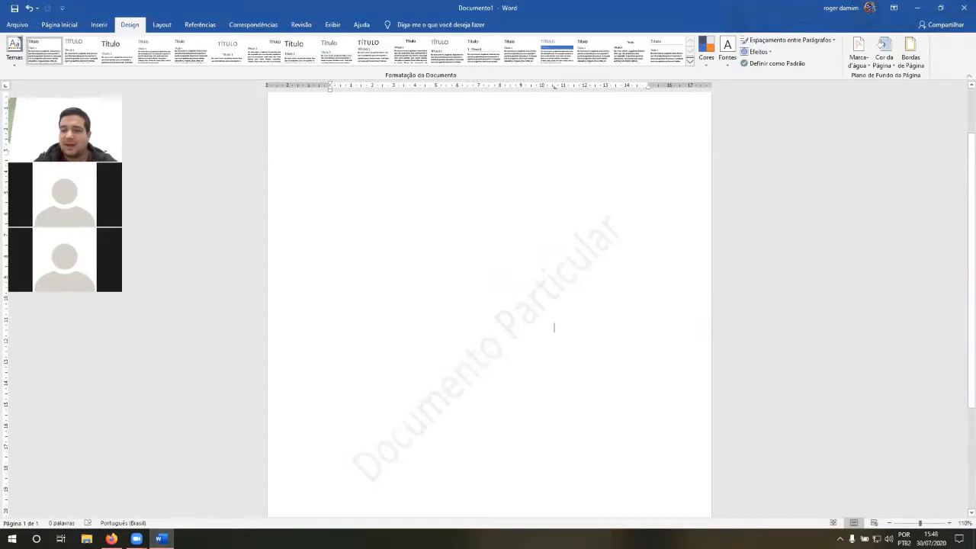
Step: Set the page background color to the solid green theme color and check the whole page
click(889, 71)
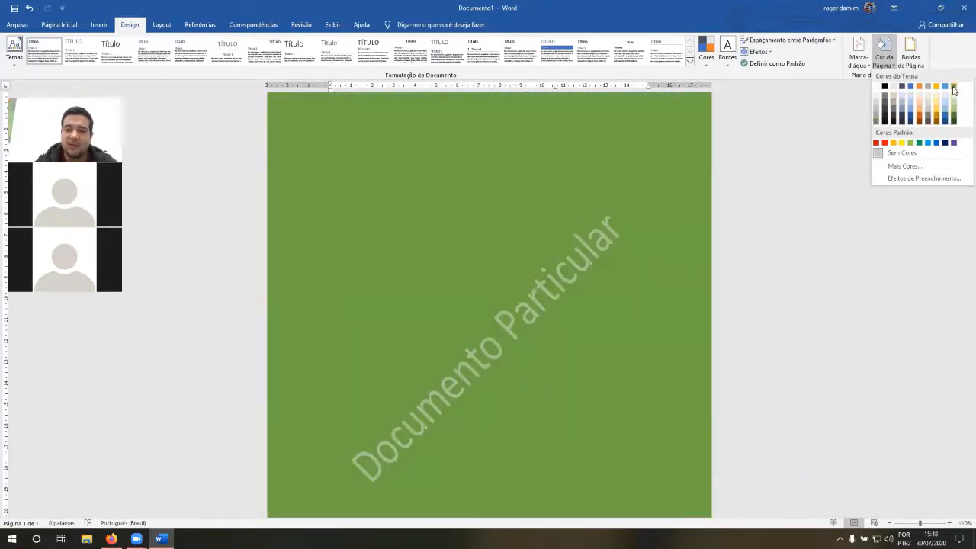
click(953, 89)
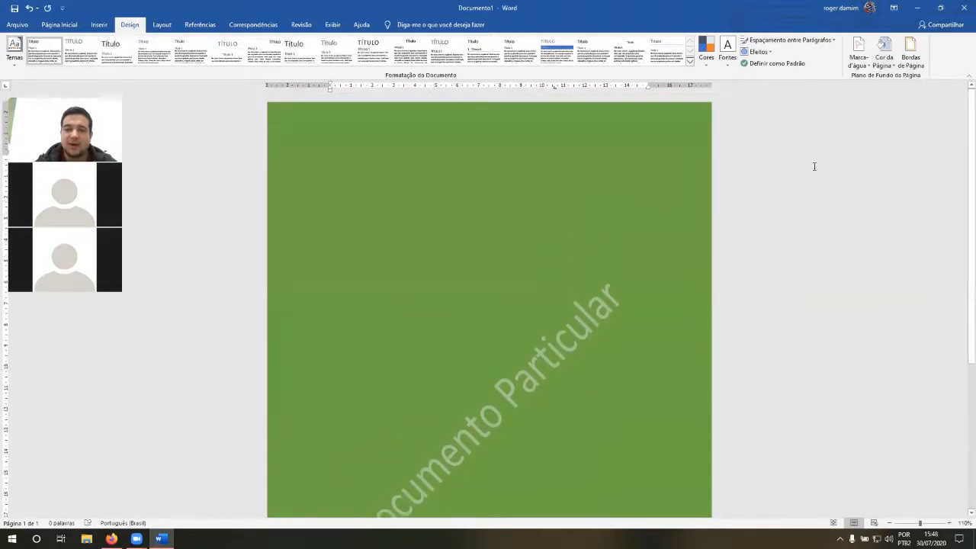
scroll(814, 166, down, 5)
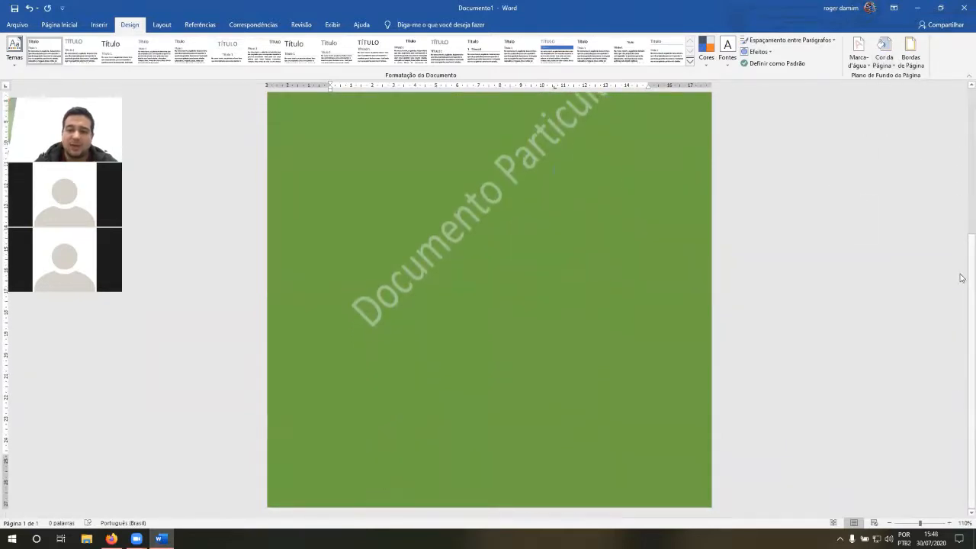
drag(960, 278, 960, 112)
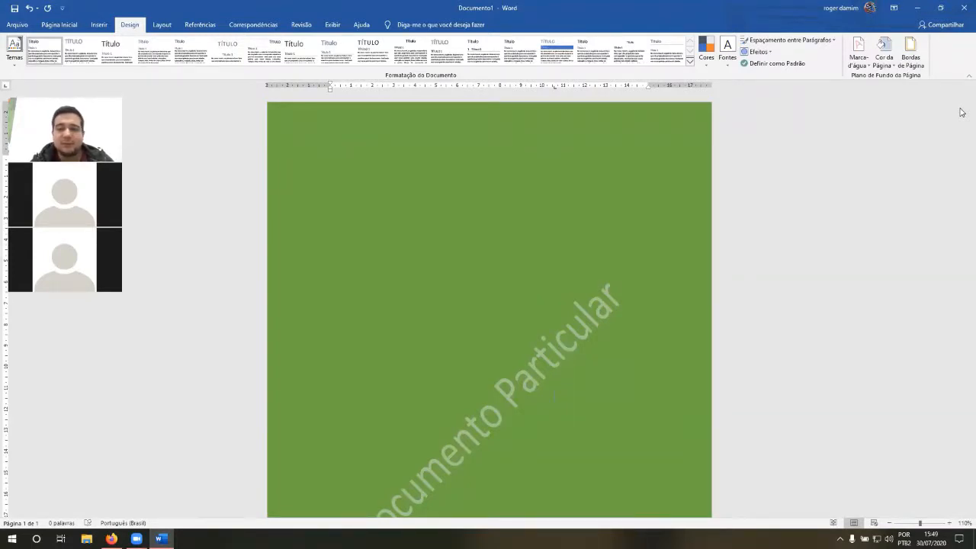
Step: Change the page background to a lighter green theme shade, and replace it with a pale orange theme shade
click(883, 54)
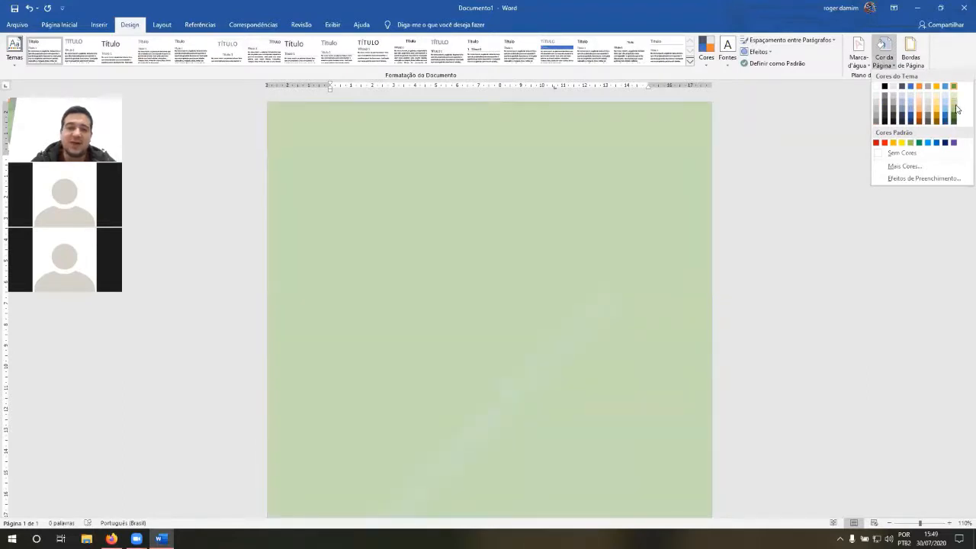
click(957, 109)
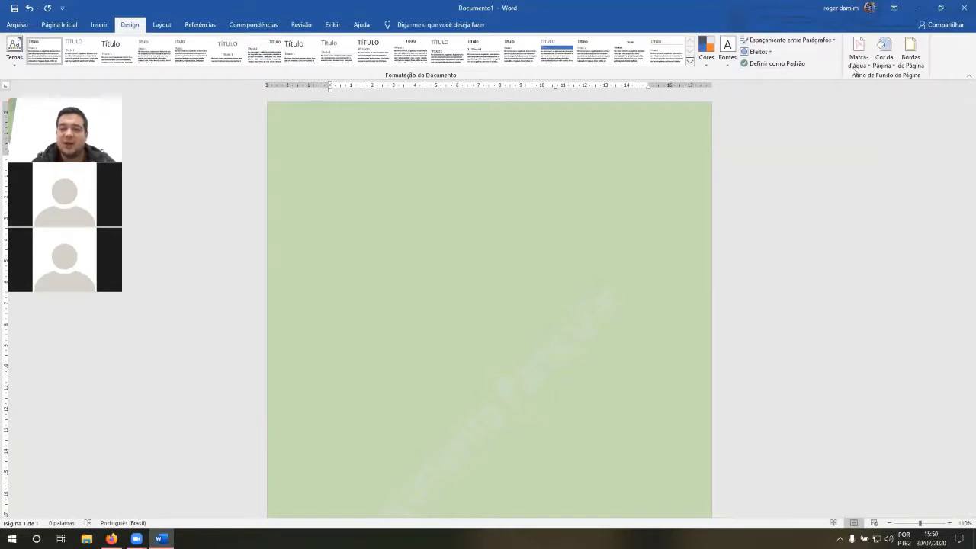
click(884, 57)
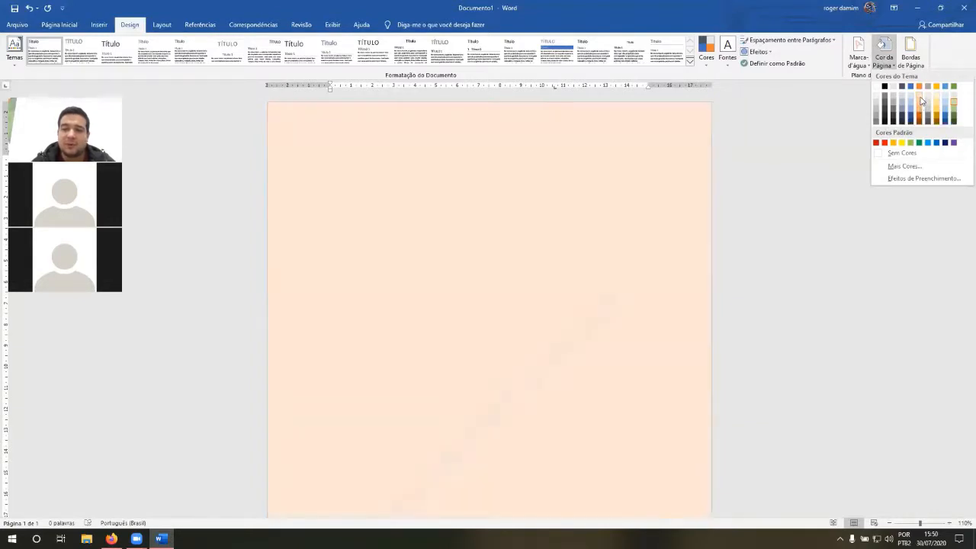
click(921, 100)
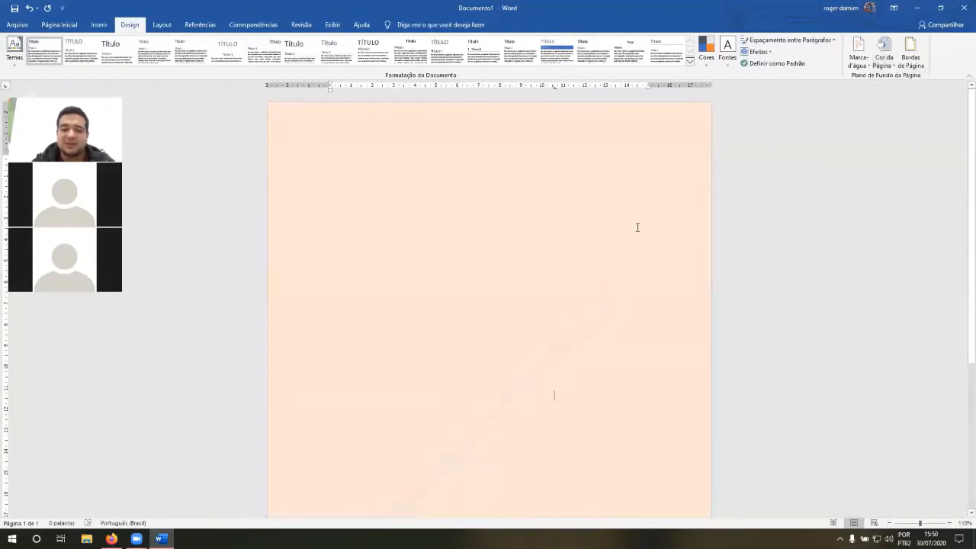
scroll(637, 227, down, 3)
scroll(630, 257, up, 3)
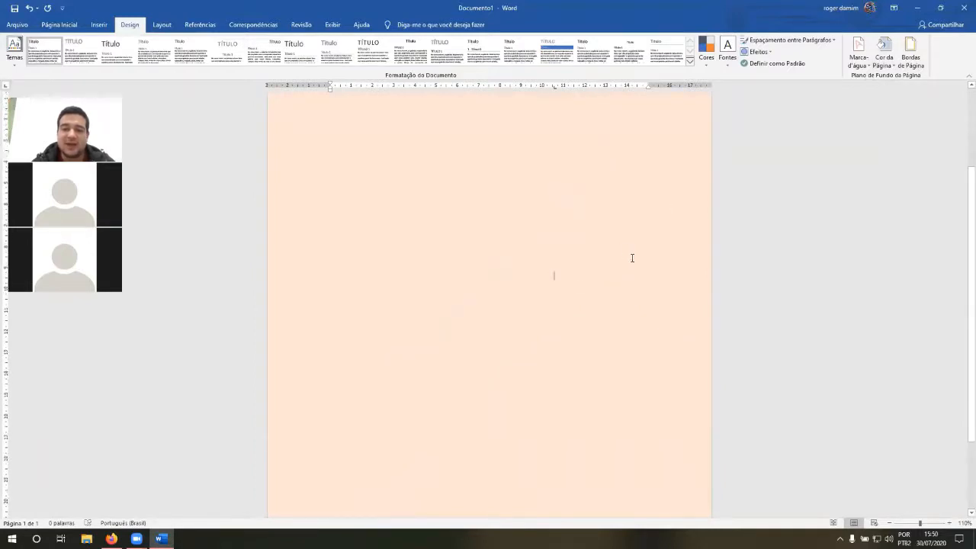
Step: Select the empty paragraphs in the upper part of the page
click(505, 220)
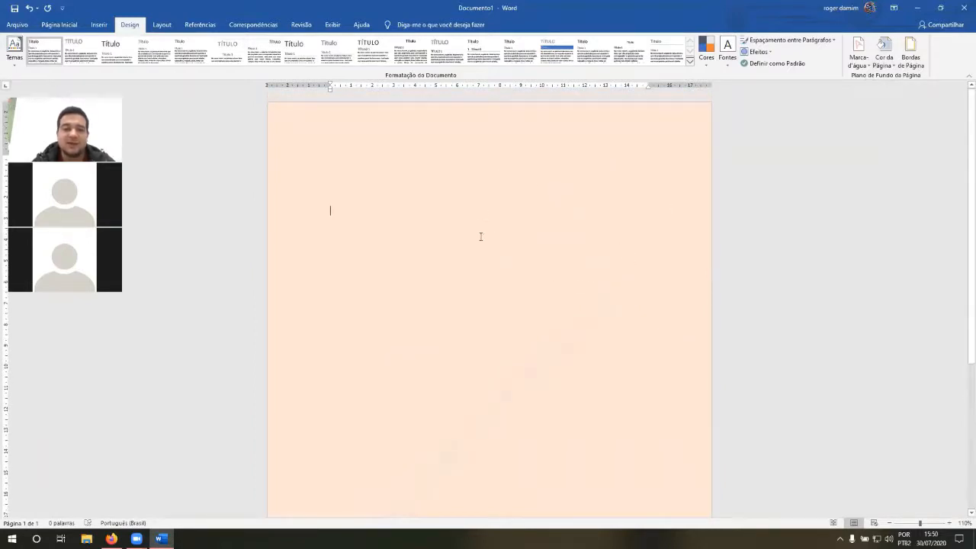
click(492, 184)
drag(496, 334, 406, 186)
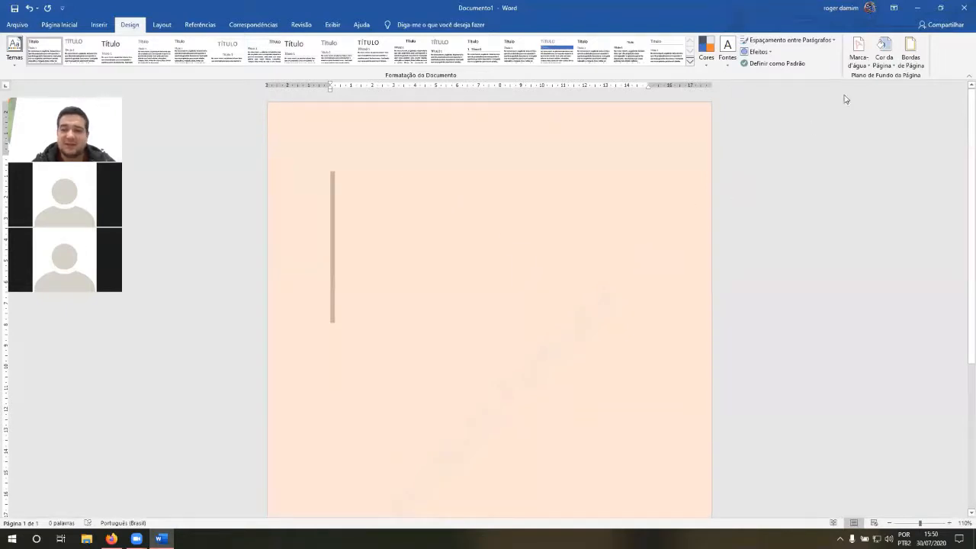
Step: Examine the custom page color picker and the gradient, texture, pattern and image options of the page fill effects
click(883, 52)
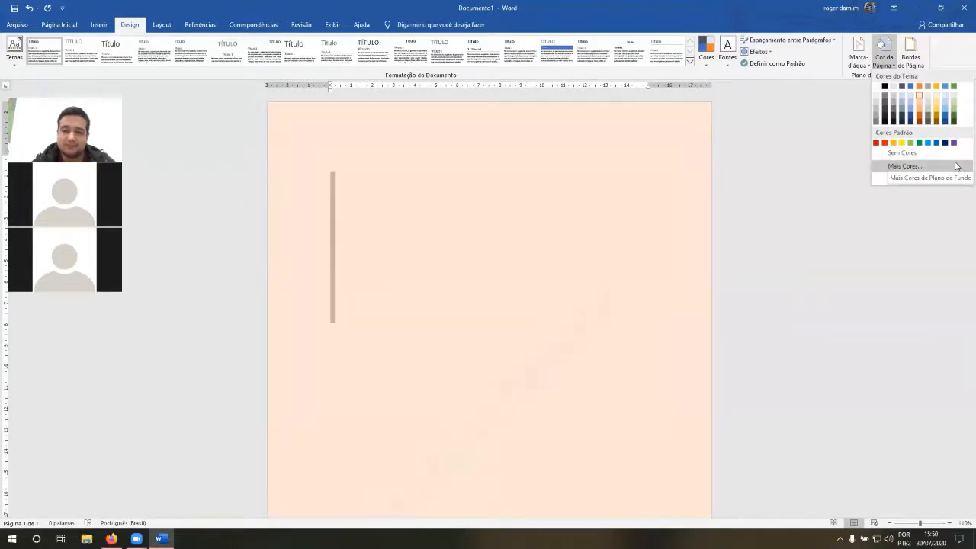
click(932, 166)
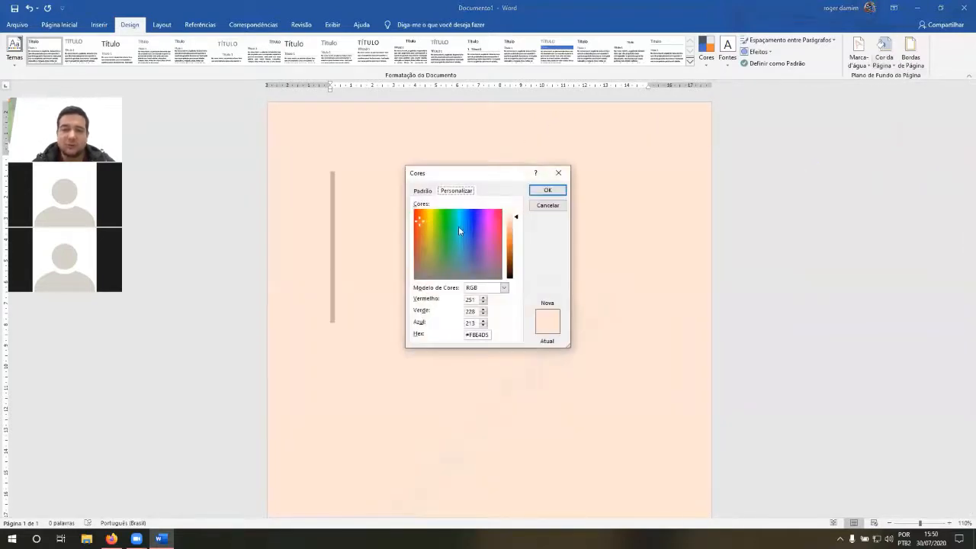
click(558, 173)
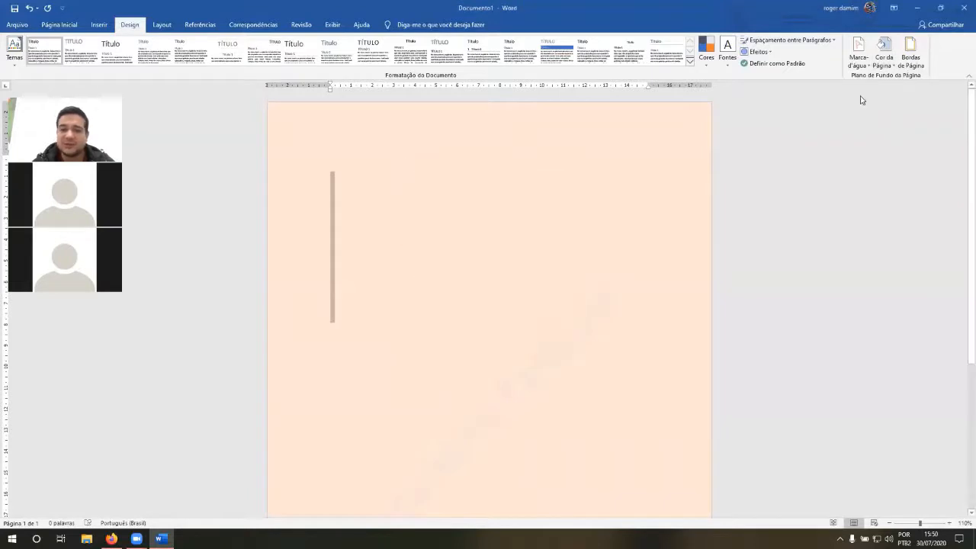
click(883, 50)
click(907, 180)
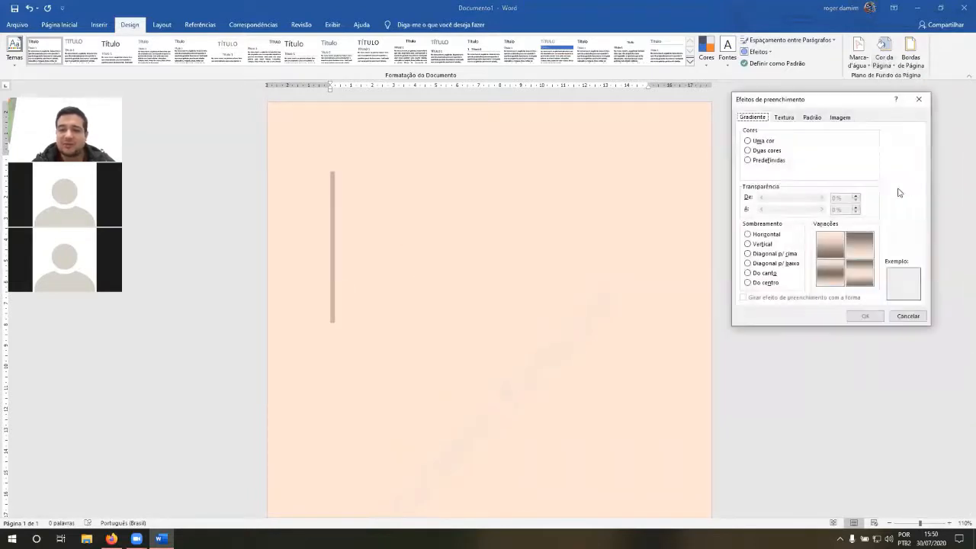
drag(834, 106, 794, 113)
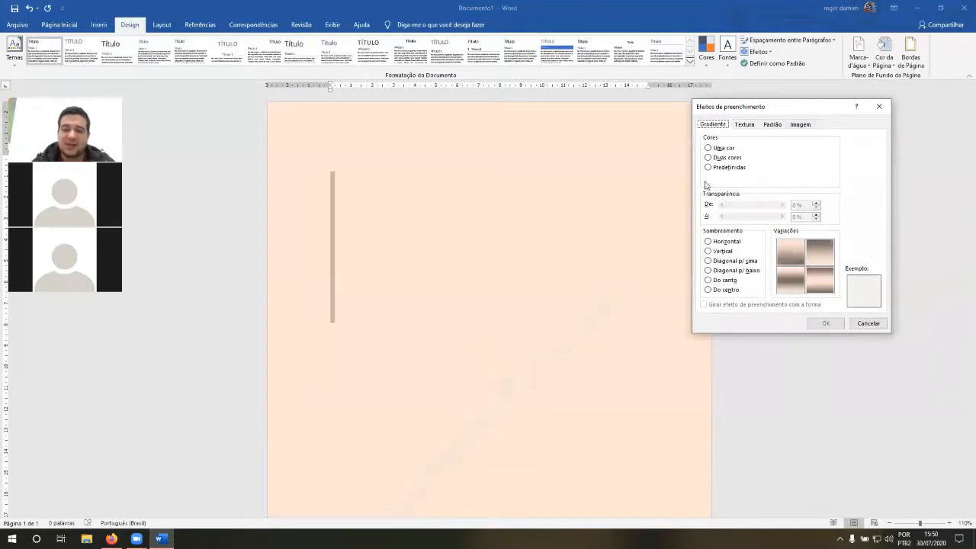
click(744, 124)
click(772, 124)
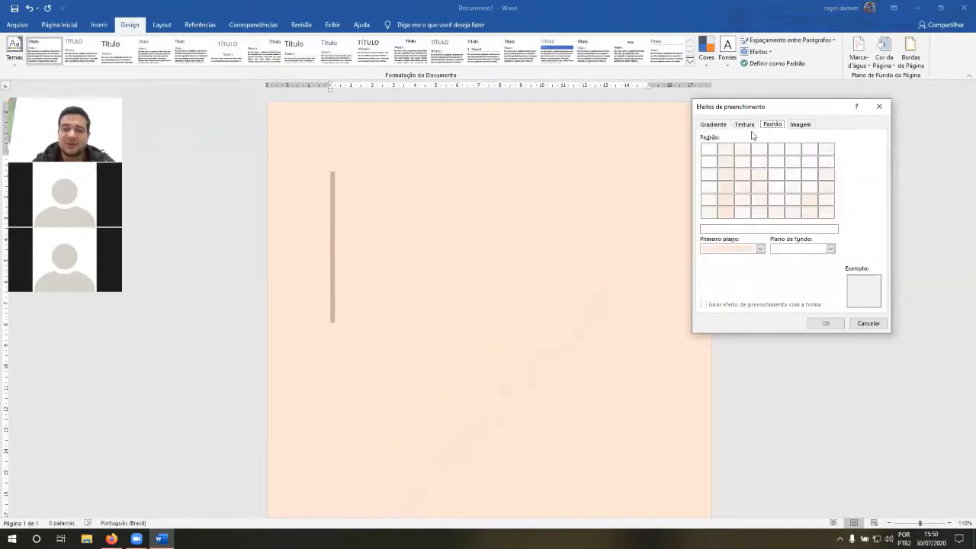
click(751, 126)
click(772, 124)
click(800, 124)
click(772, 124)
click(744, 124)
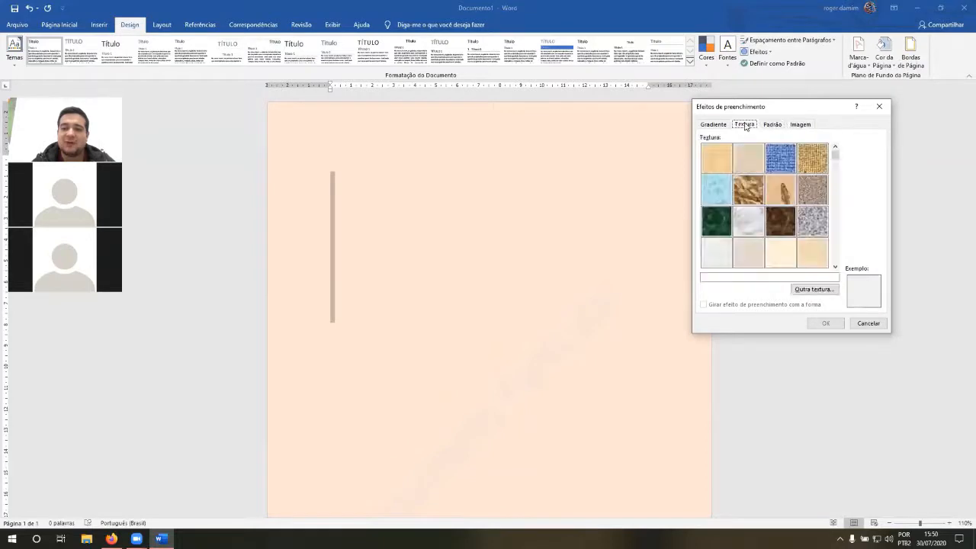
click(713, 124)
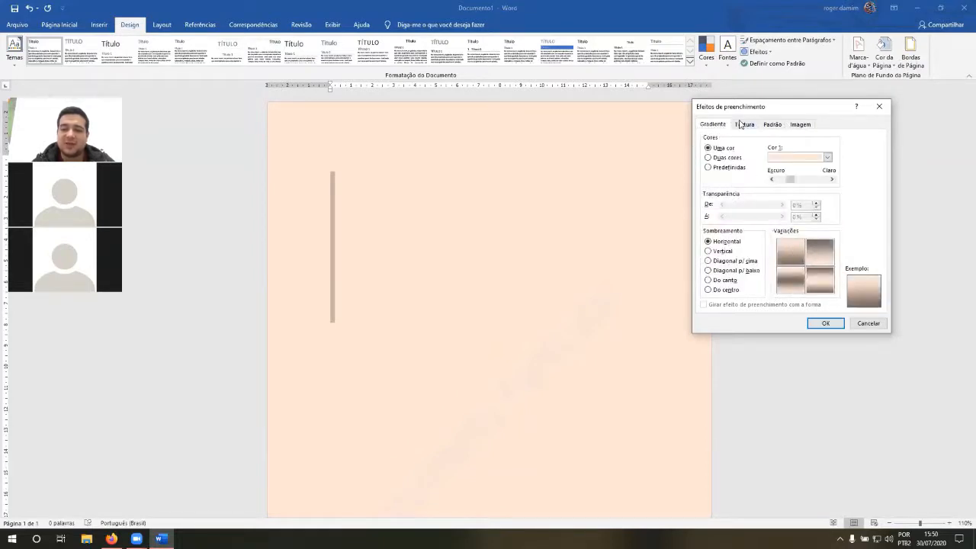
Step: Preview the Mármore branco and Papel pardo textures and fill the page background with the Malha roxa texture
click(741, 124)
click(748, 219)
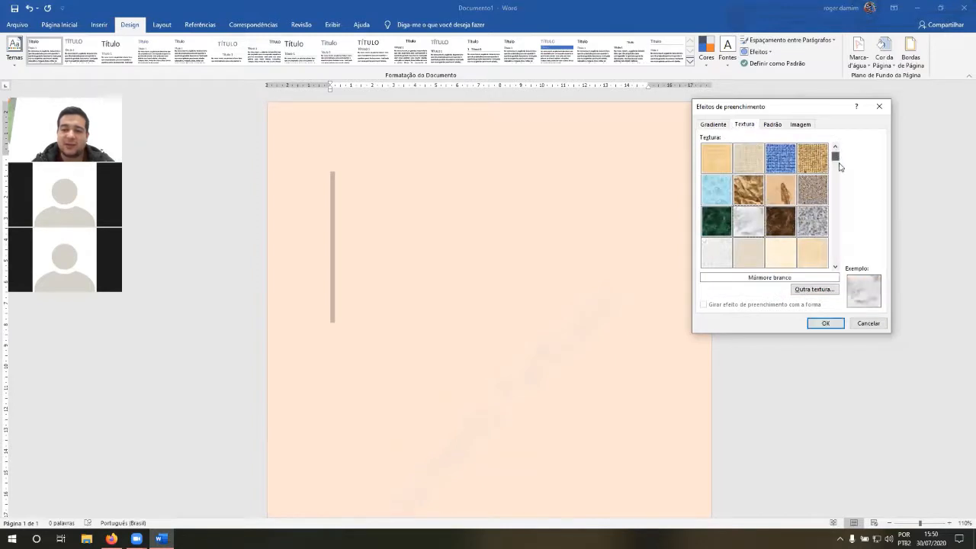
click(834, 185)
click(814, 219)
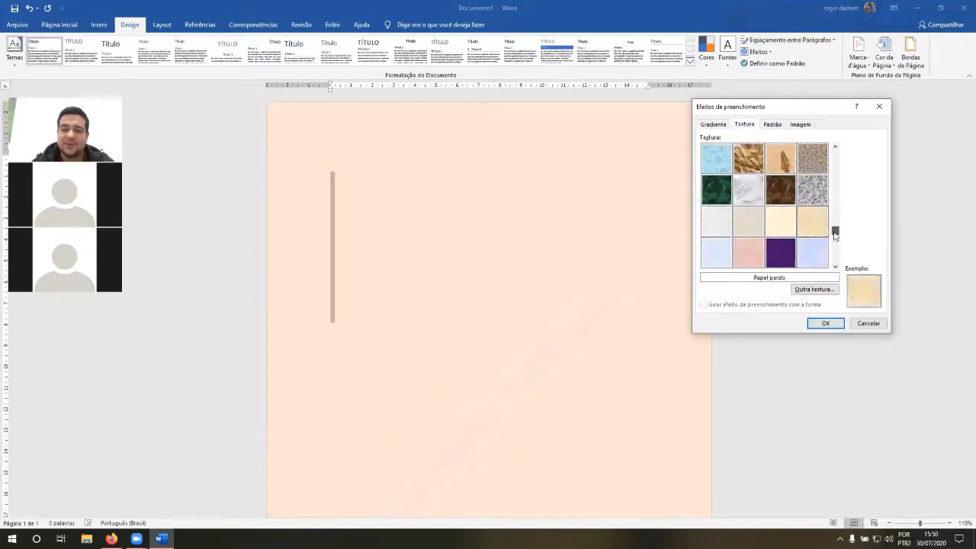
click(835, 232)
click(780, 223)
click(824, 322)
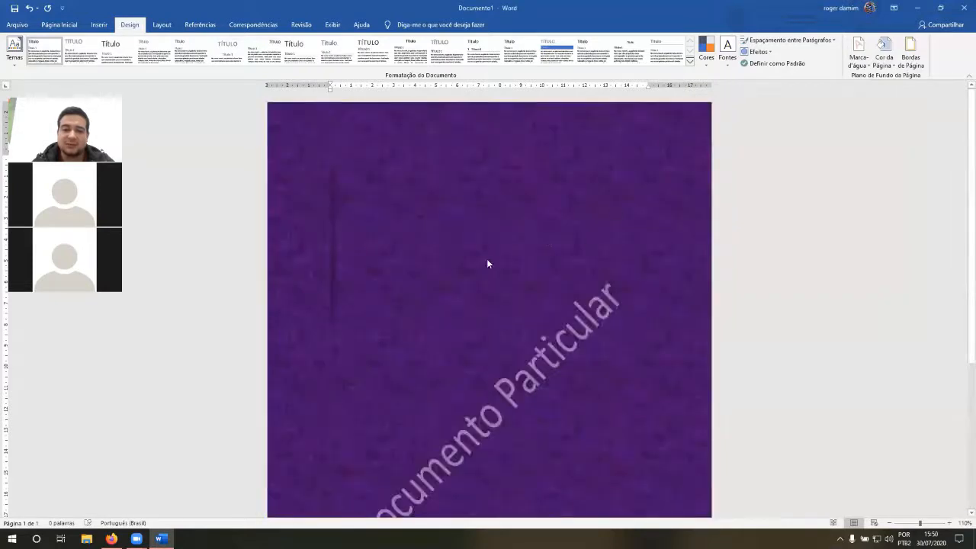
Step: Reopen the page fill effects to examine the image, pattern, texture and gradient options, and close them without applying anything
click(884, 53)
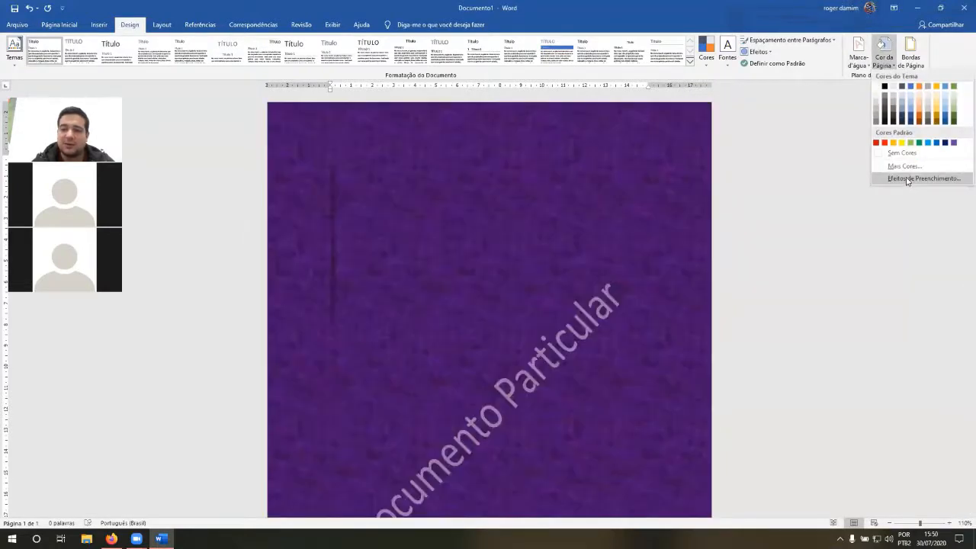
click(907, 180)
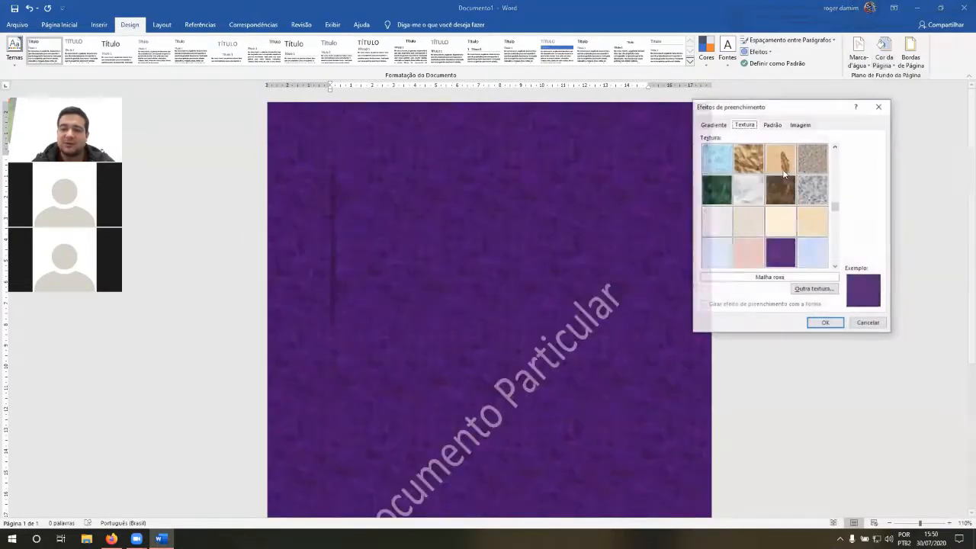
click(799, 125)
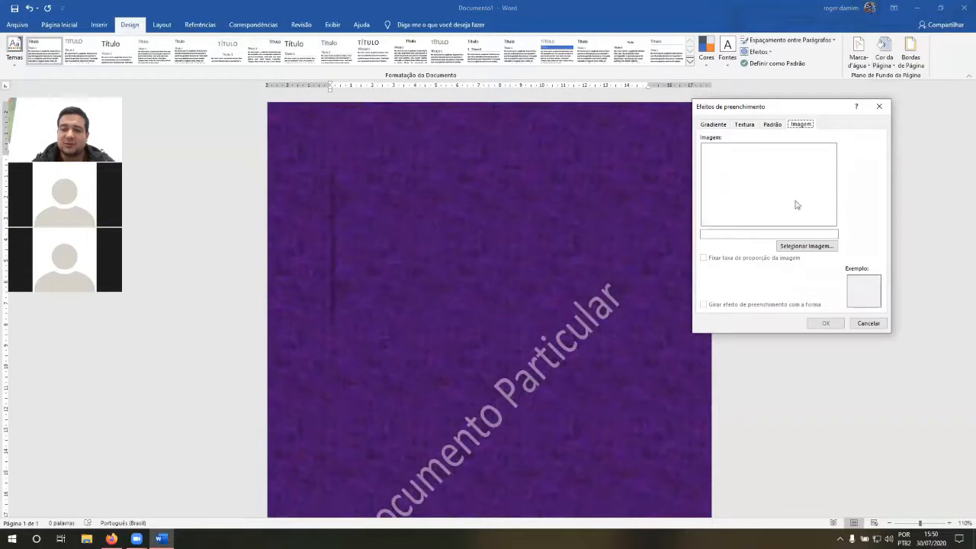
click(771, 123)
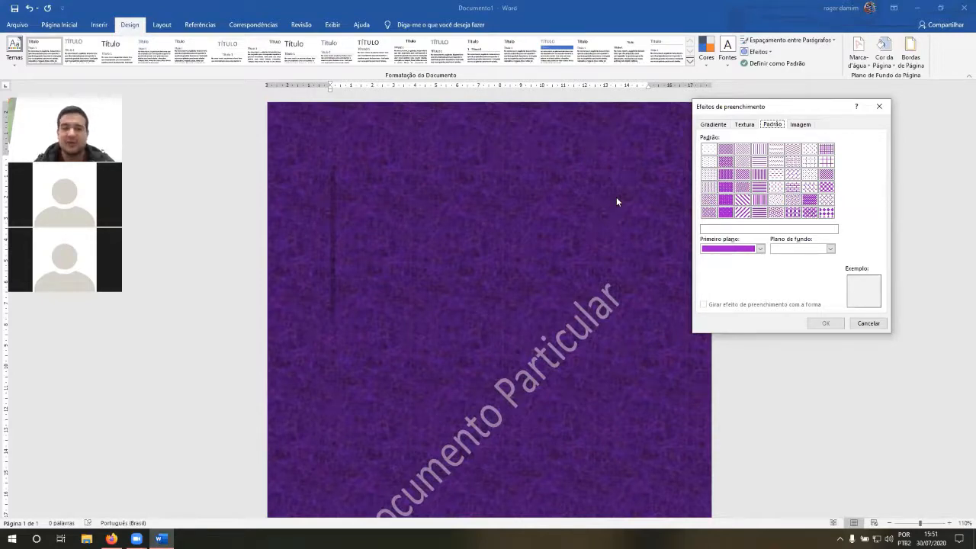
click(800, 125)
click(773, 126)
click(743, 125)
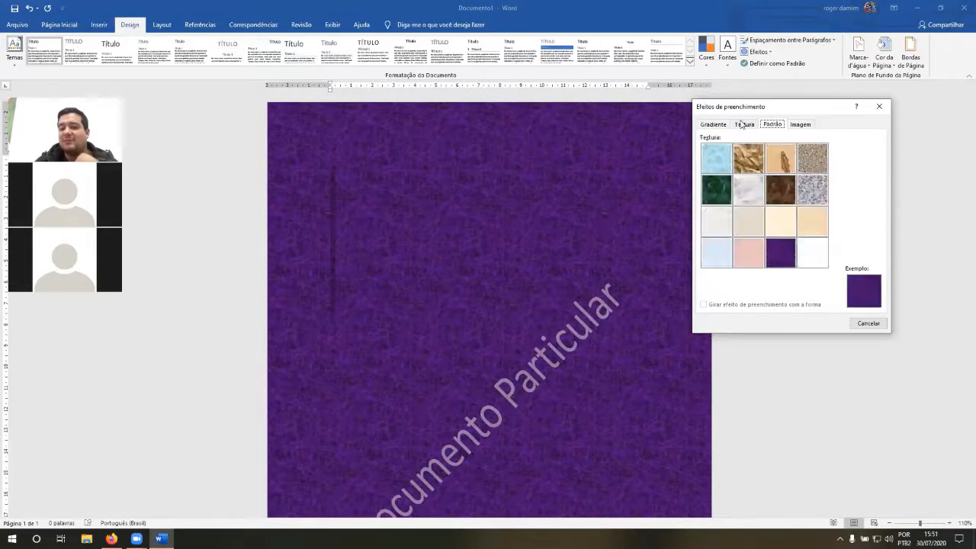
click(715, 125)
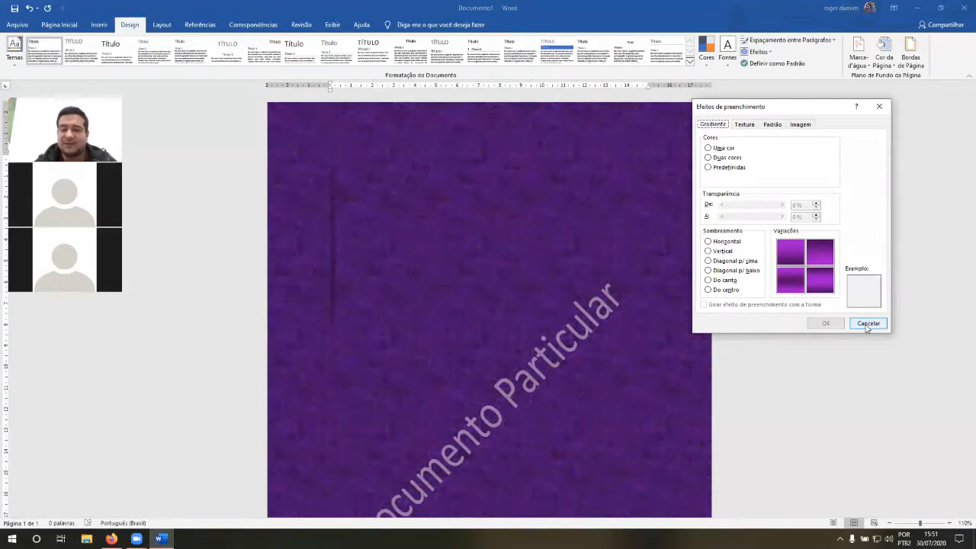
click(879, 106)
Step: Replace the page background texture with the palest green theme shade
click(883, 51)
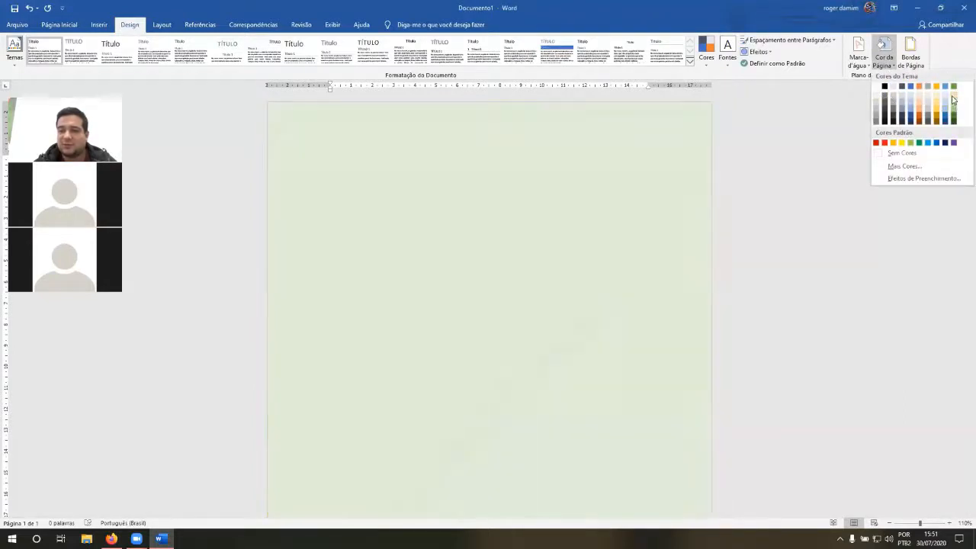
click(952, 100)
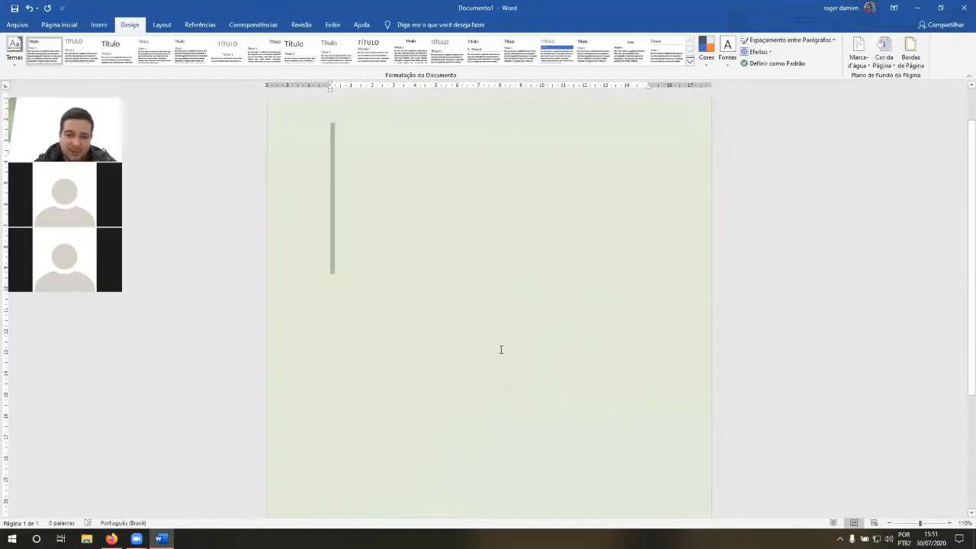
drag(640, 480, 387, 239)
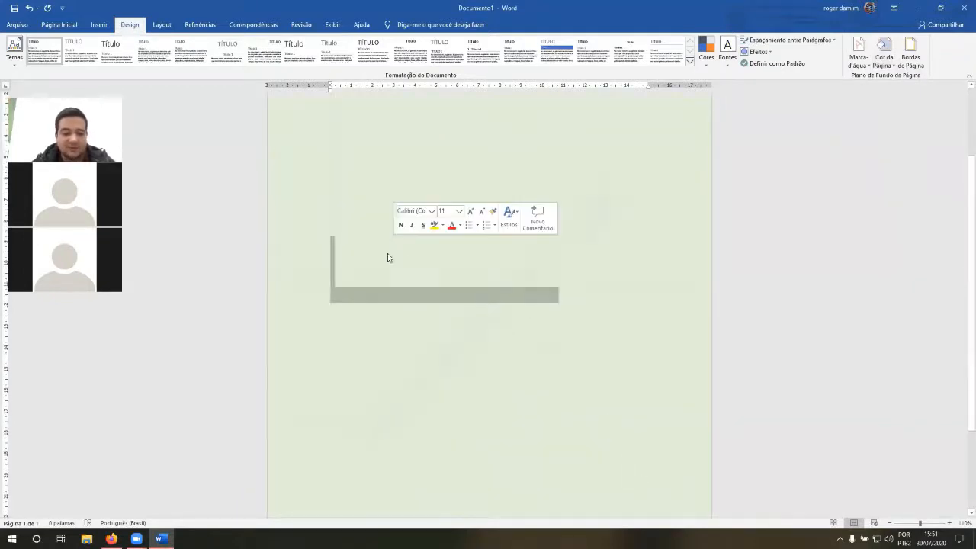
key(ctrl+a)
click(385, 258)
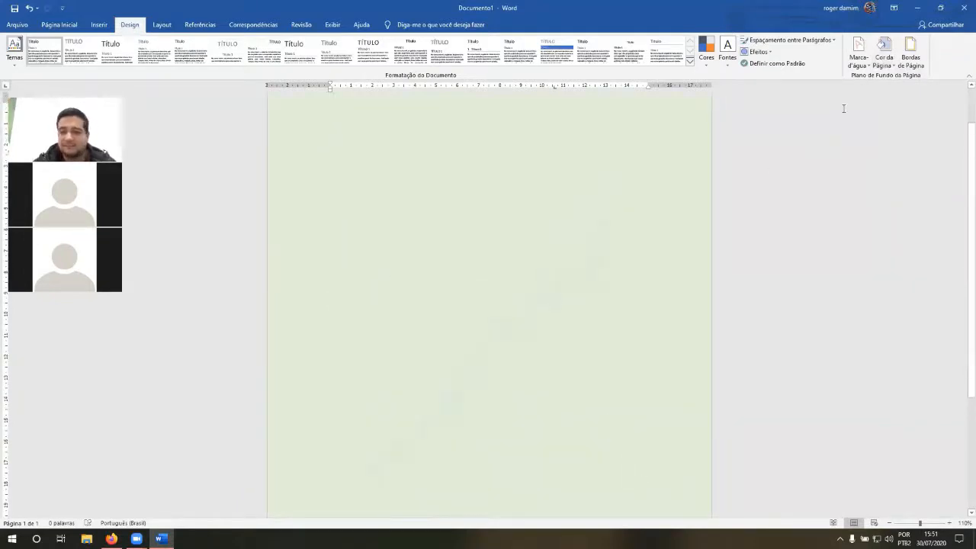
Step: Recolor the semitransparent diagonal "Documento Particular" watermark with the darkest blue theme shade and check it on the page
click(857, 61)
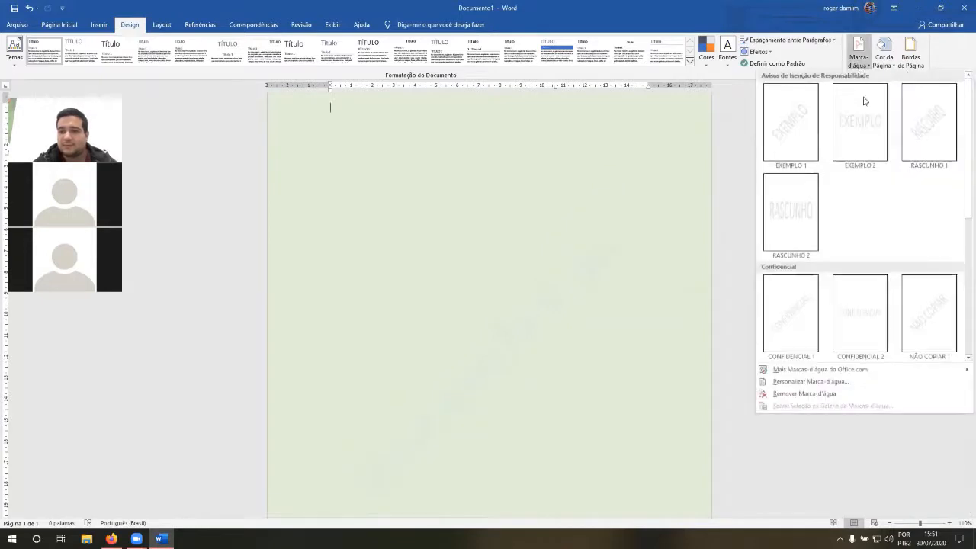
click(808, 381)
click(683, 306)
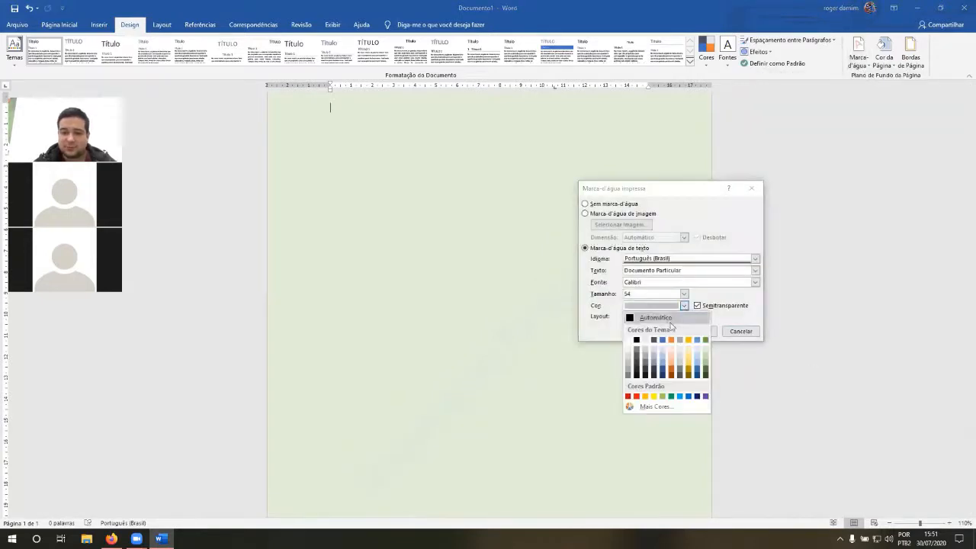
click(663, 375)
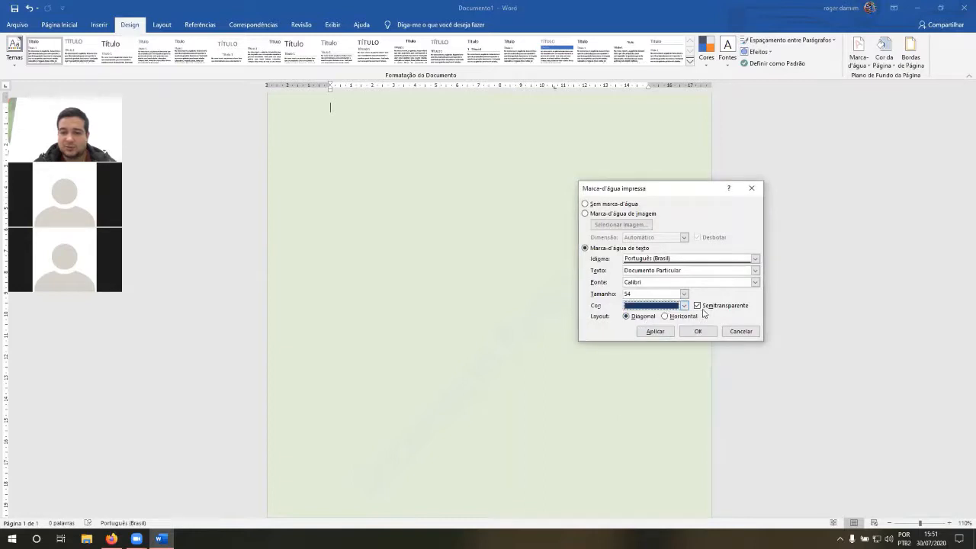
click(657, 332)
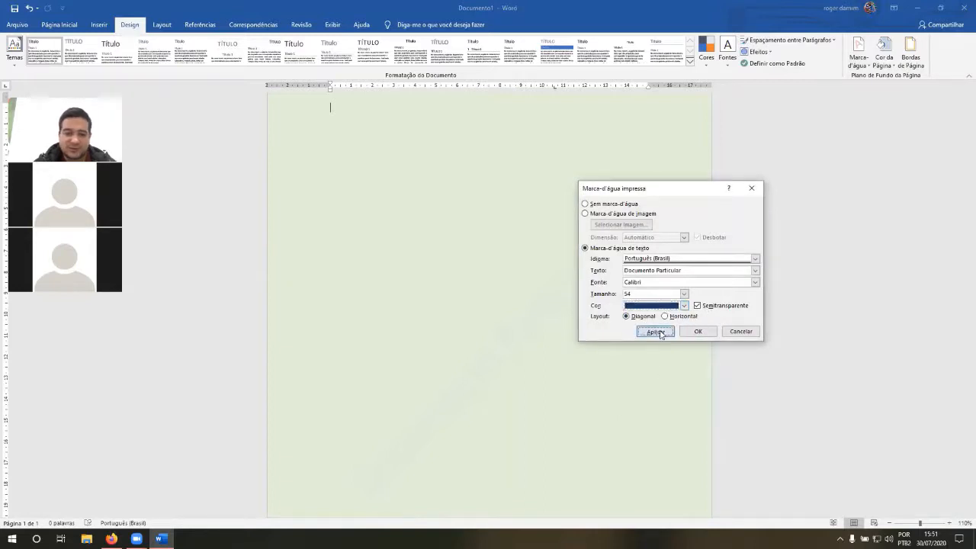
click(734, 331)
scroll(503, 331, down, 3)
scroll(499, 333, up, 4)
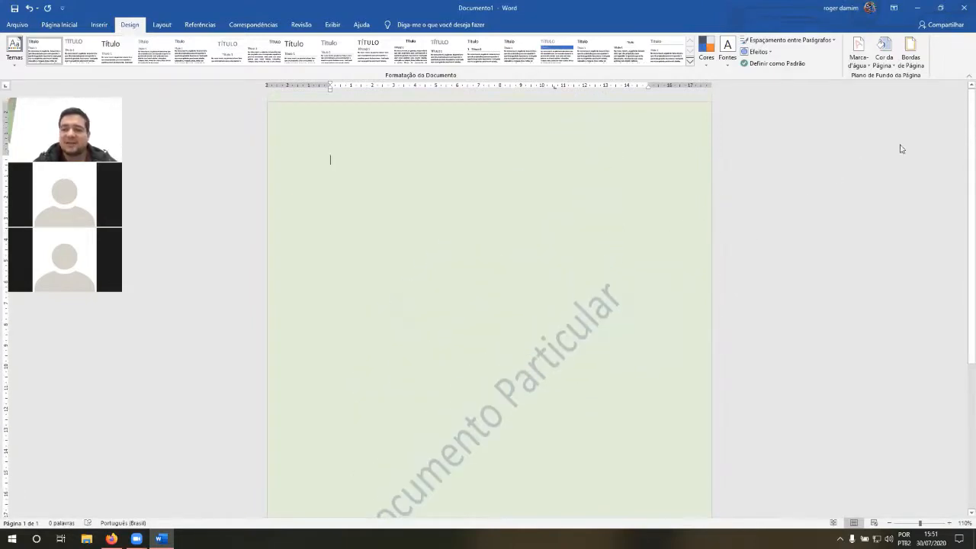
Step: Open the page border settings and compare the Caixa, Sombra, 3D and Outra border presets in the preview
click(920, 67)
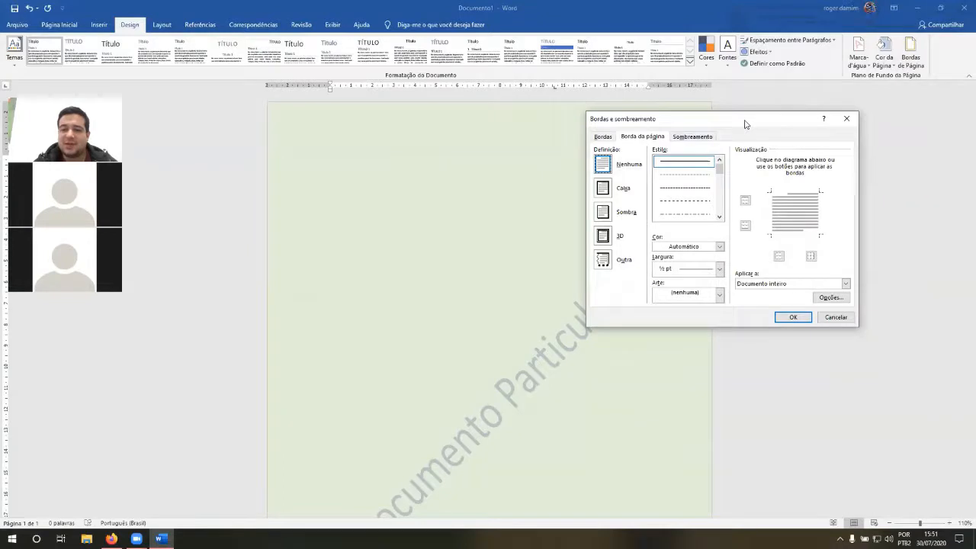
drag(745, 124, 724, 124)
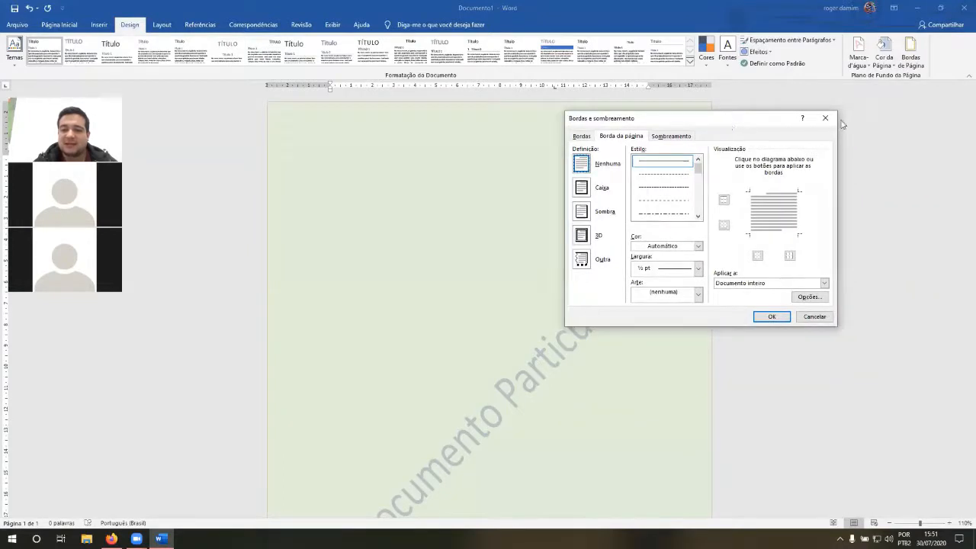
drag(841, 124, 836, 123)
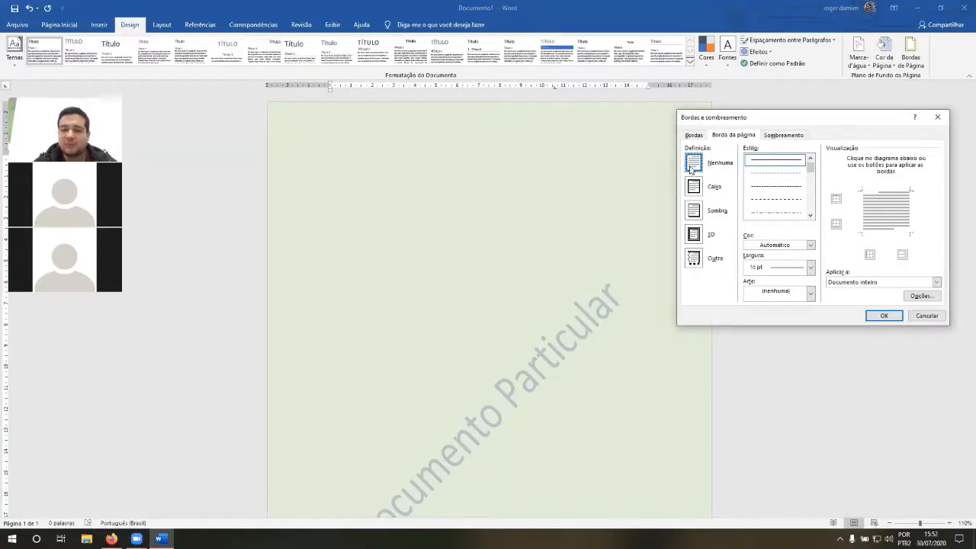
click(695, 186)
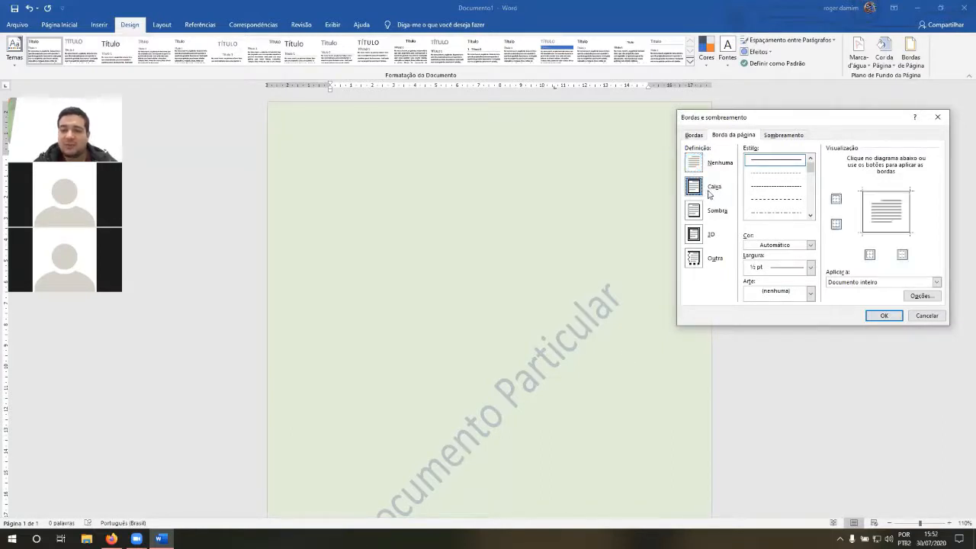
click(693, 210)
click(693, 234)
click(695, 258)
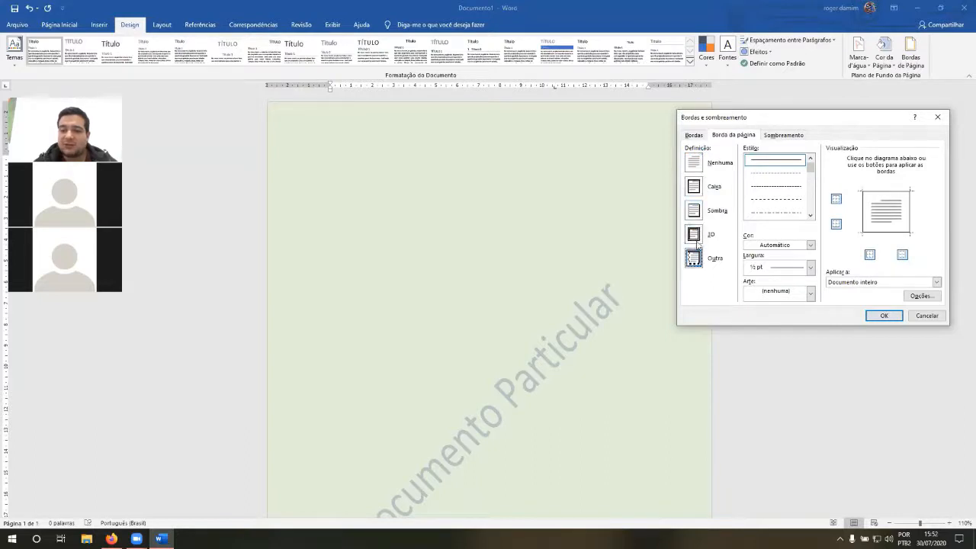
click(694, 234)
click(694, 211)
click(695, 189)
click(694, 211)
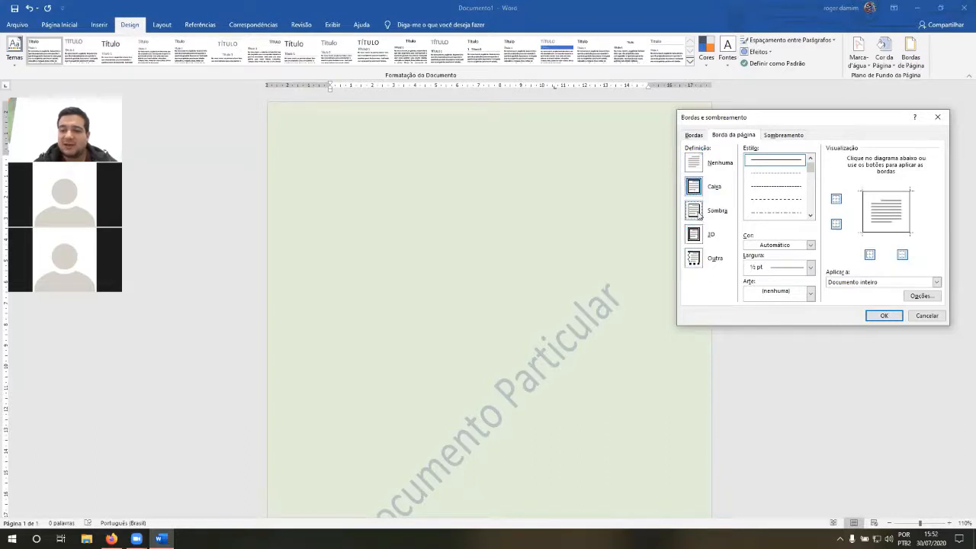
click(694, 234)
Step: Apply a Caixa page border with a solid ½ pt line to the whole document and check it around the page
click(695, 188)
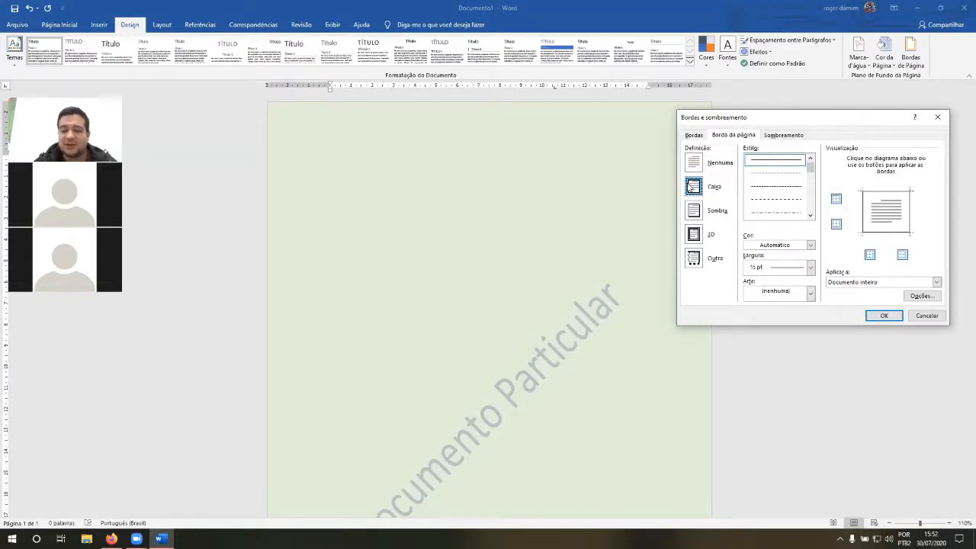
mouse_move(811, 170)
mouse_down()
mouse_move(815, 212)
mouse_move(812, 163)
mouse_up()
click(796, 163)
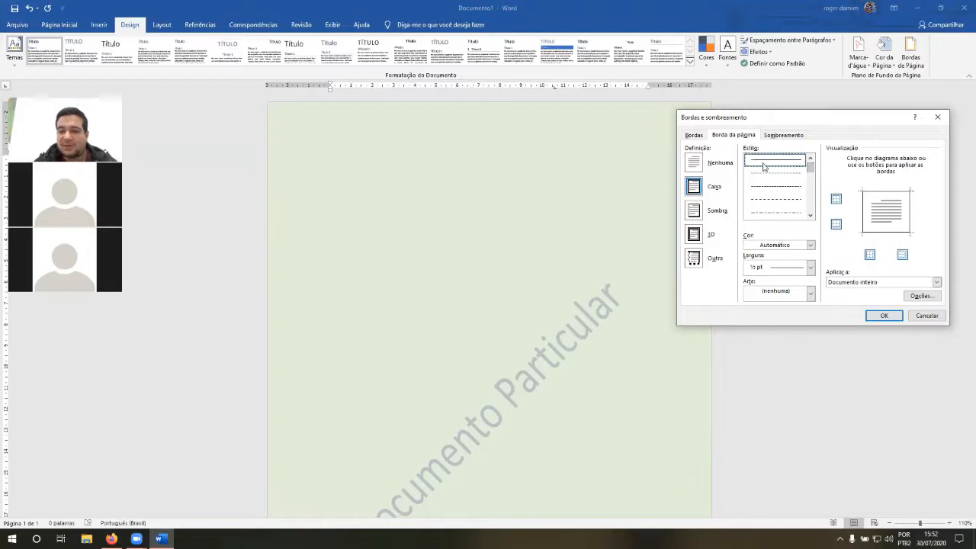
click(884, 316)
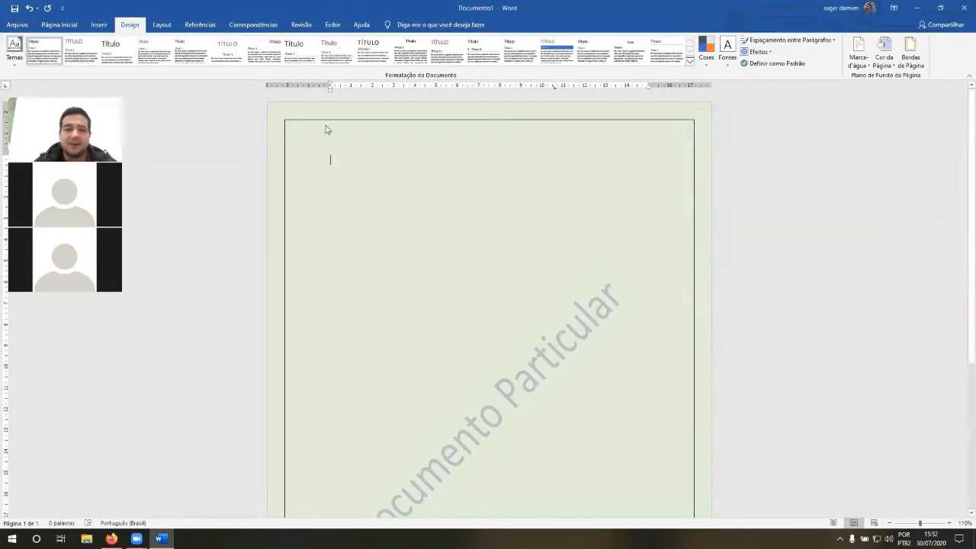
scroll(678, 166, down, 5)
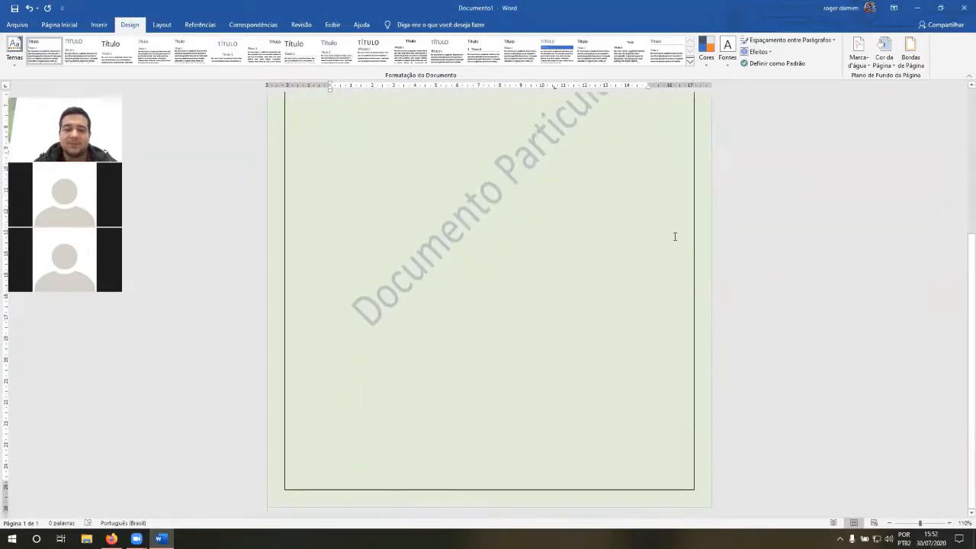
scroll(674, 236, up, 5)
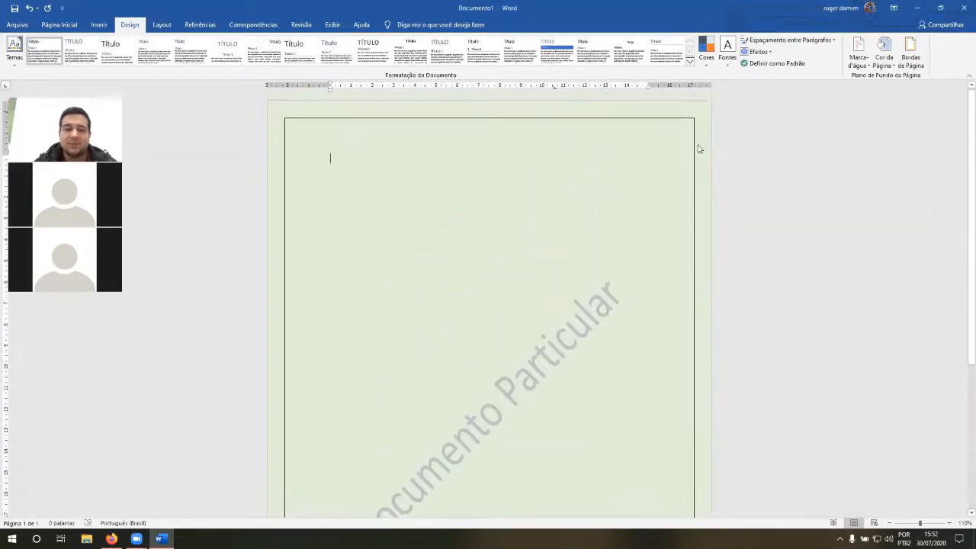
Step: Change the page border's line style to a 3 pt triple line and check it around the page
click(911, 53)
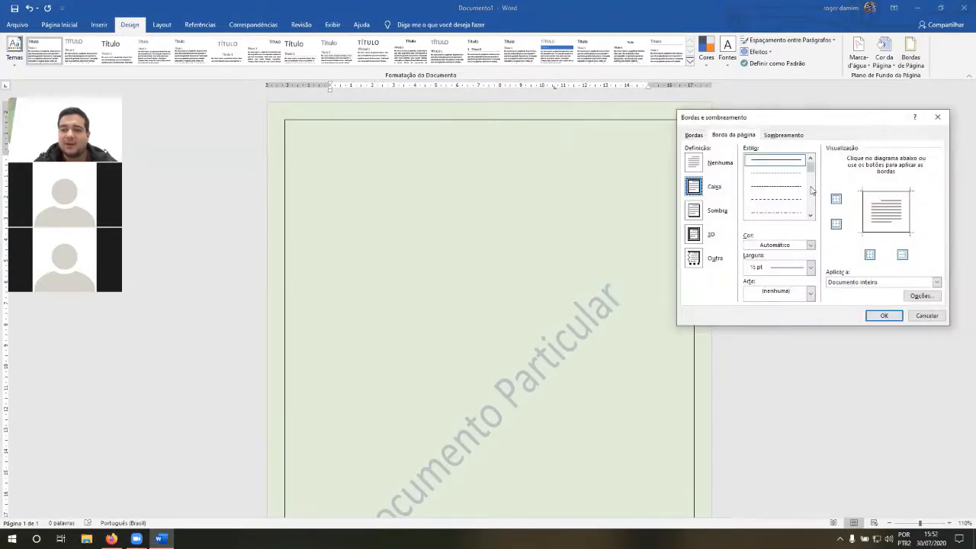
drag(810, 172, 811, 190)
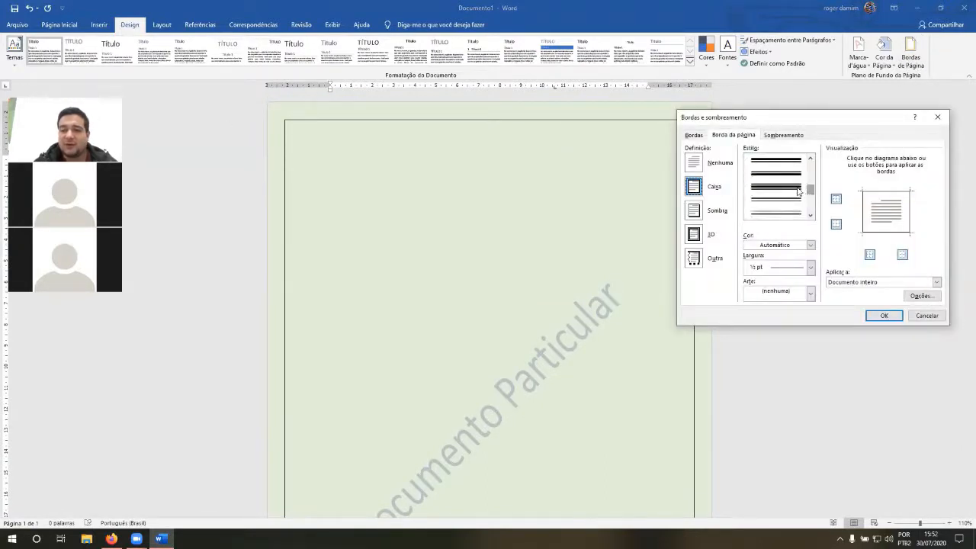
click(797, 190)
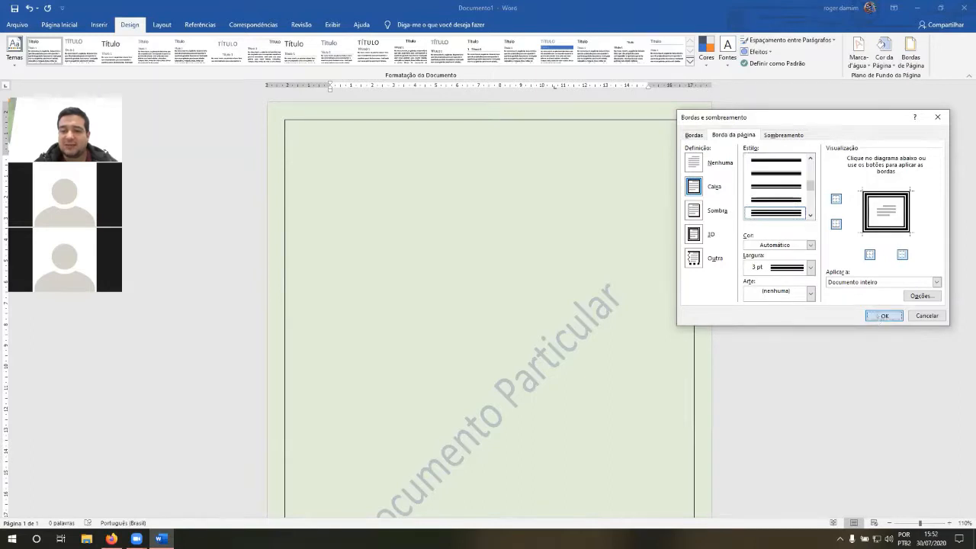
click(880, 315)
scroll(656, 191, down, 5)
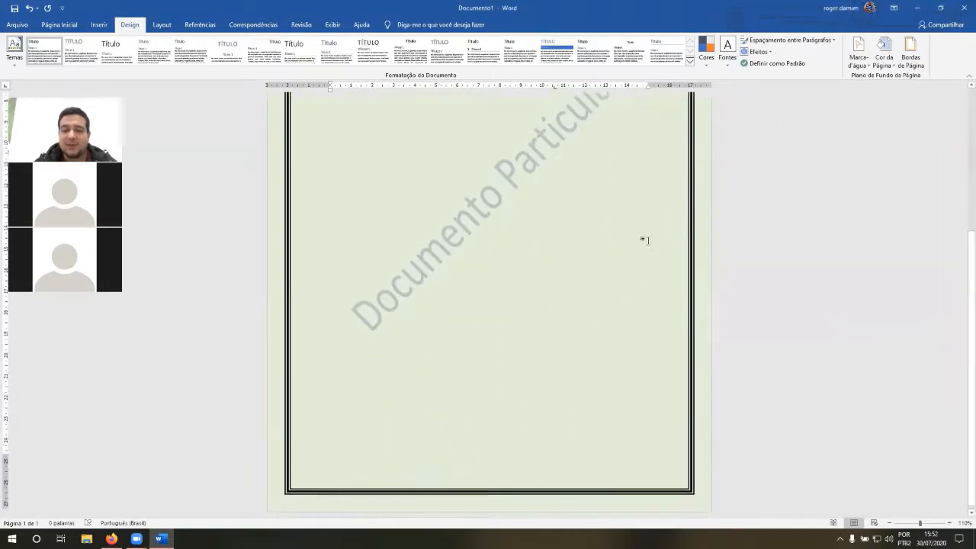
scroll(671, 235, up, 5)
Step: Change the color of the triple-line page border to a dark orange theme shade
click(899, 69)
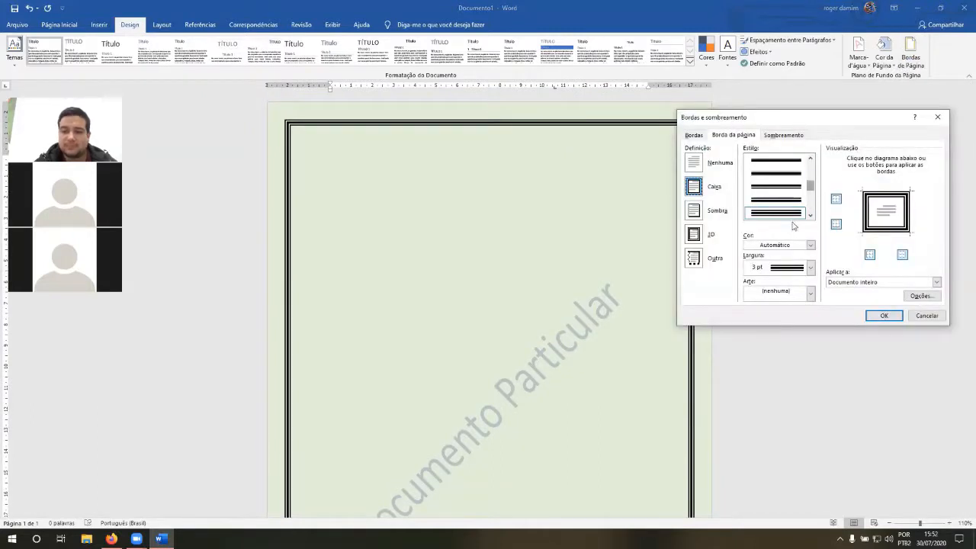
click(811, 245)
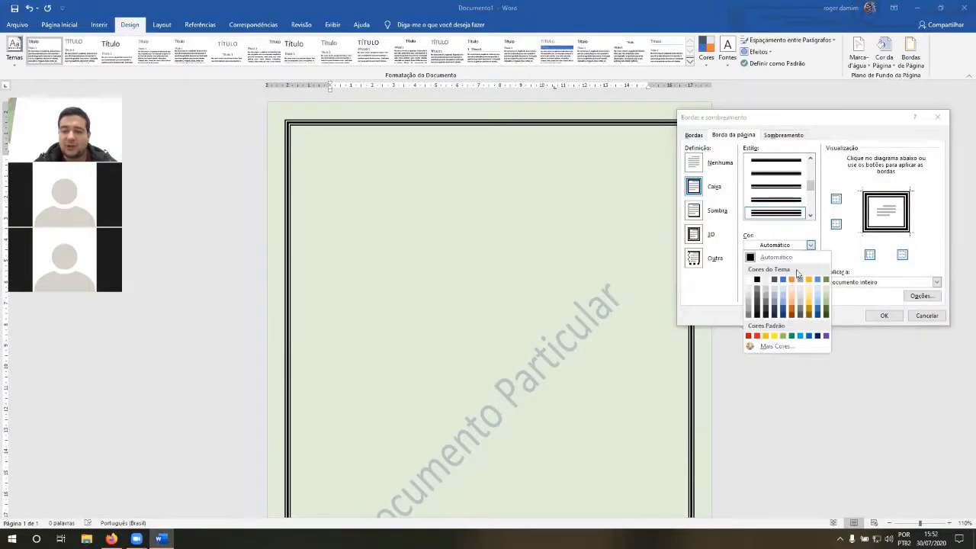
click(792, 310)
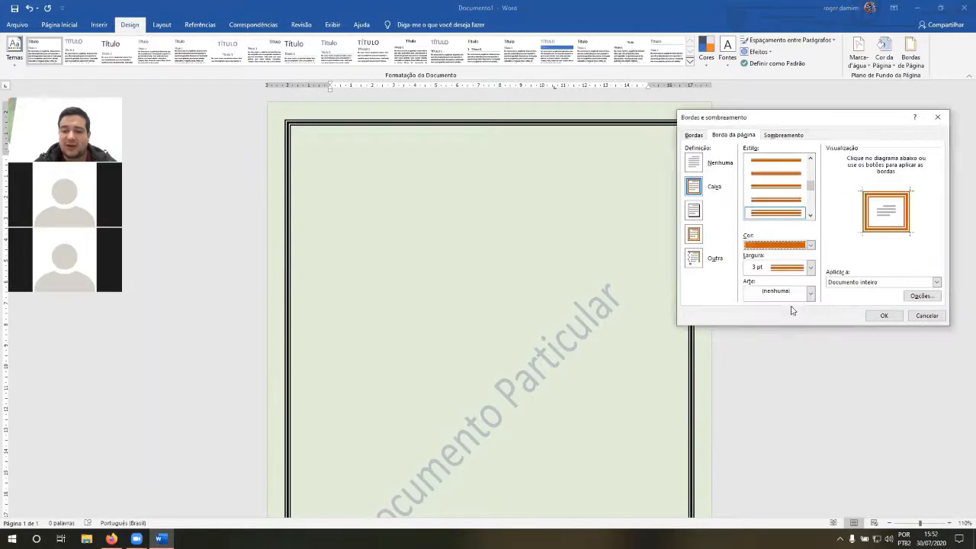
click(883, 315)
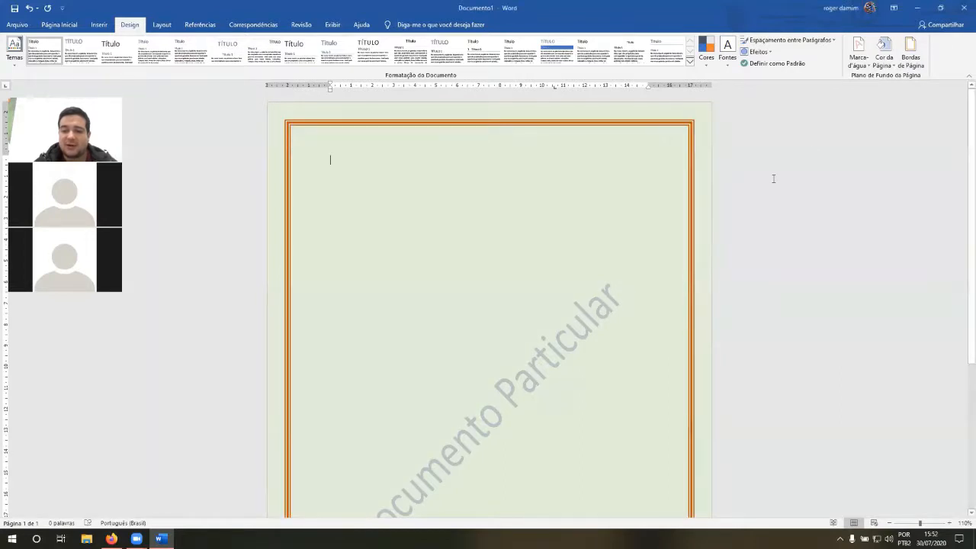
Step: Set the width of the orange page border to ¼ pt
click(912, 61)
click(810, 267)
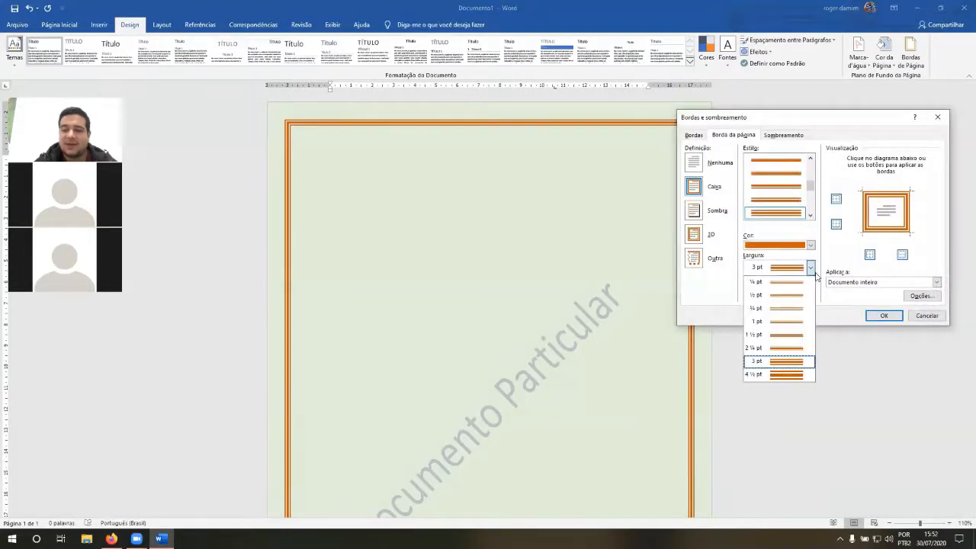
click(789, 282)
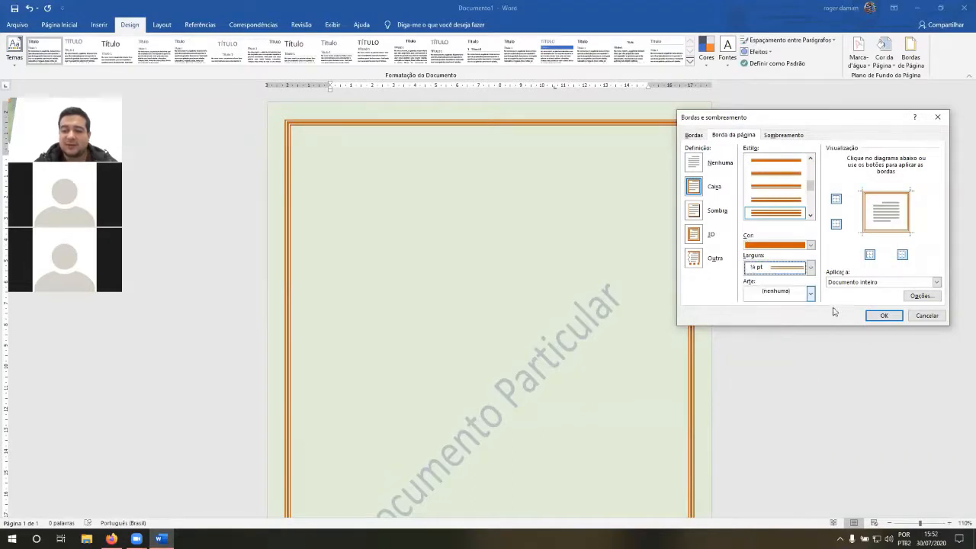
click(882, 316)
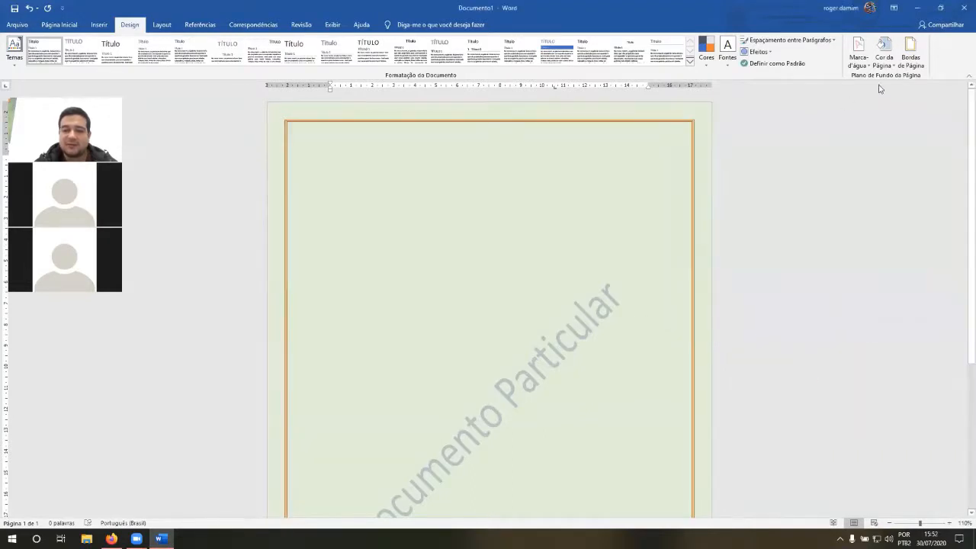
Step: Set the width of the orange page border to 4 ½ pt
click(911, 55)
click(810, 268)
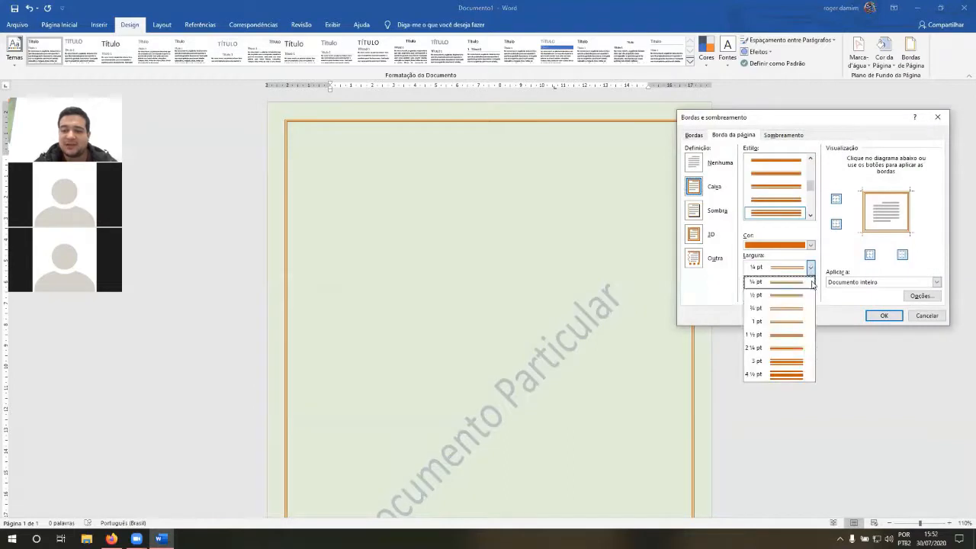
click(807, 369)
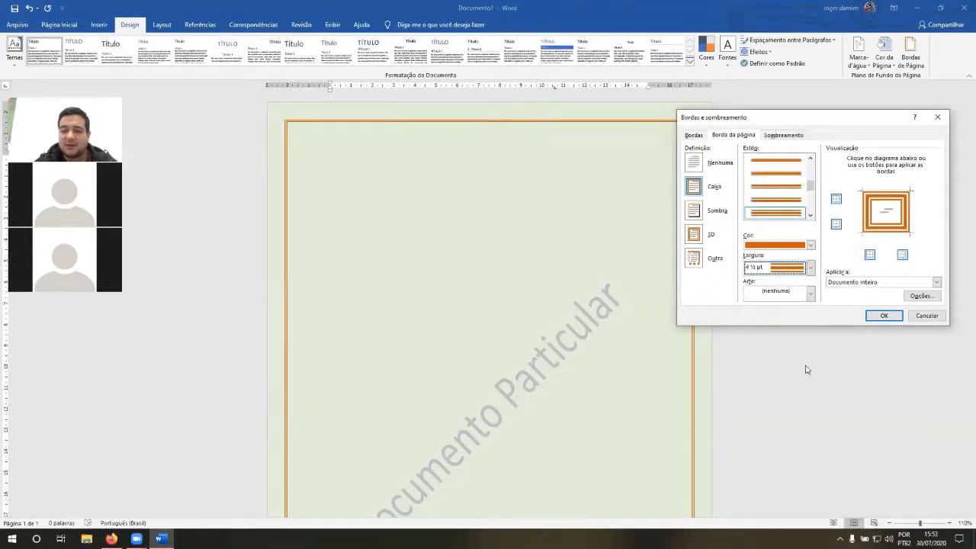
click(882, 315)
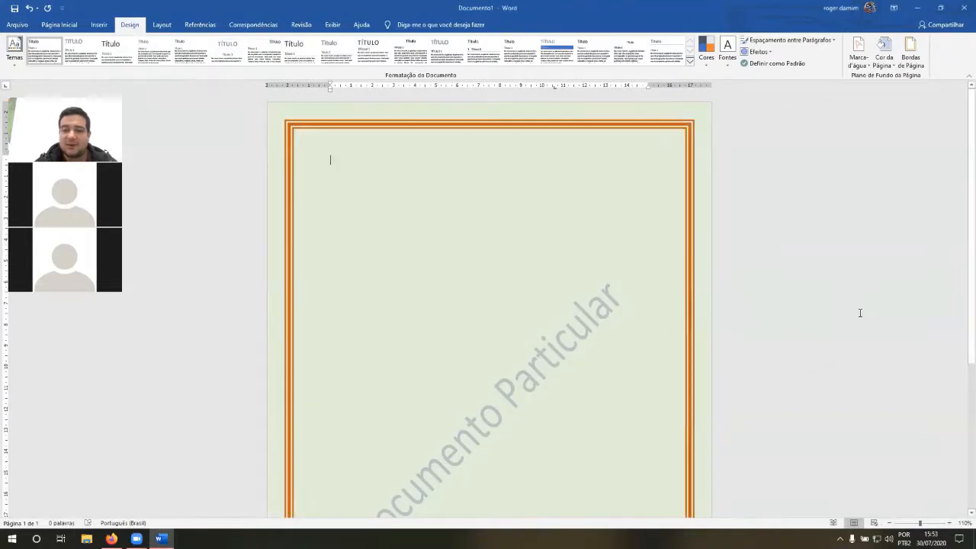
Step: Browse the page border art and replace the orange triple-line border with the black eight-petal flower art at 20 pt
click(907, 64)
drag(866, 123, 833, 111)
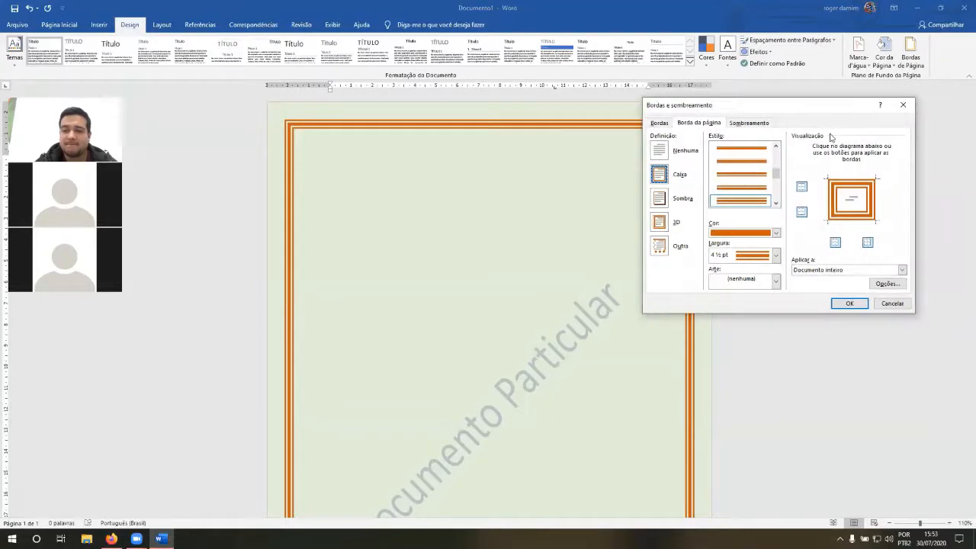
click(776, 281)
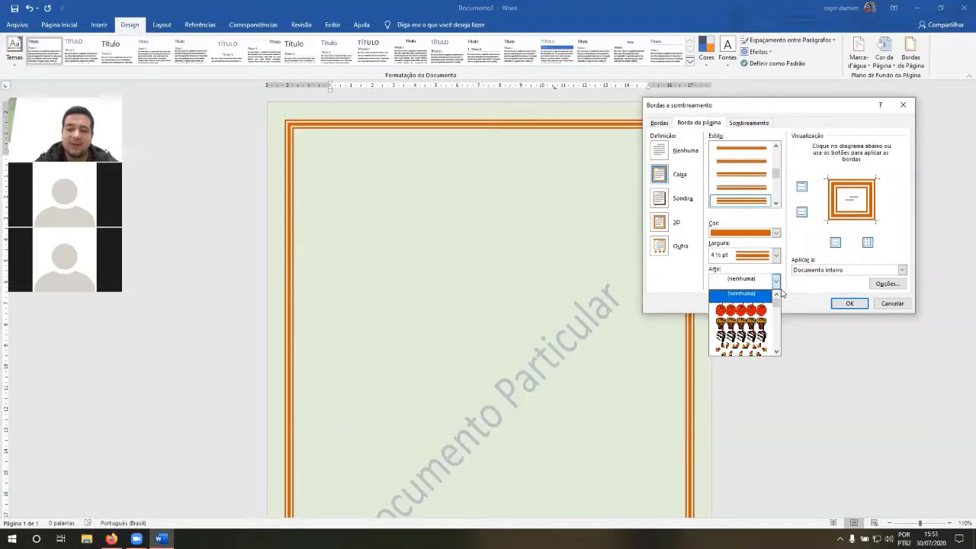
key(Down)
key(Down)
key(Down)
key(Down)
key(Down)
key(Down)
key(Down)
key(Down)
key(Down)
key(Down)
key(Down)
key(Down)
key(Down)
key(Down)
key(Down)
key(Down)
key(Down)
key(Down)
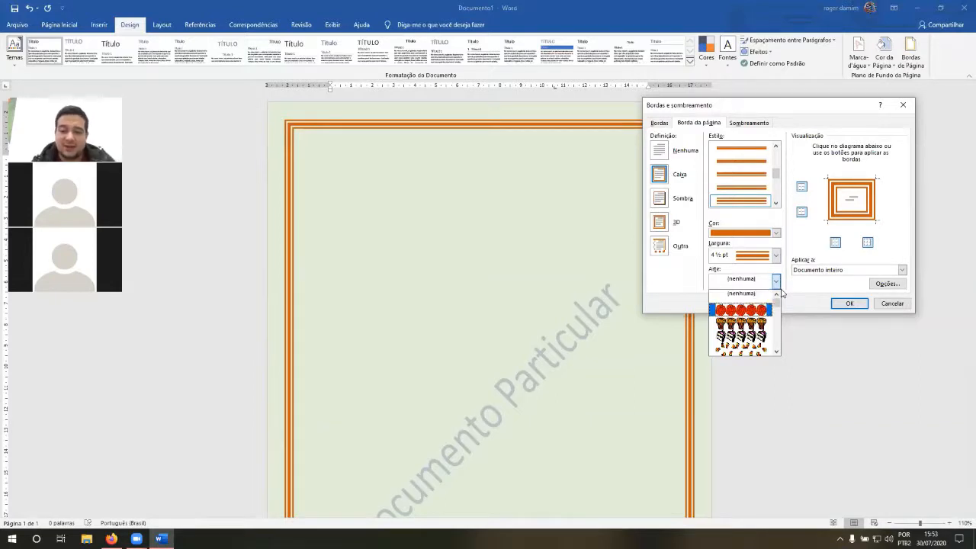
key(Down)
key(Down)
key(Down)
key(Down)
key(Down)
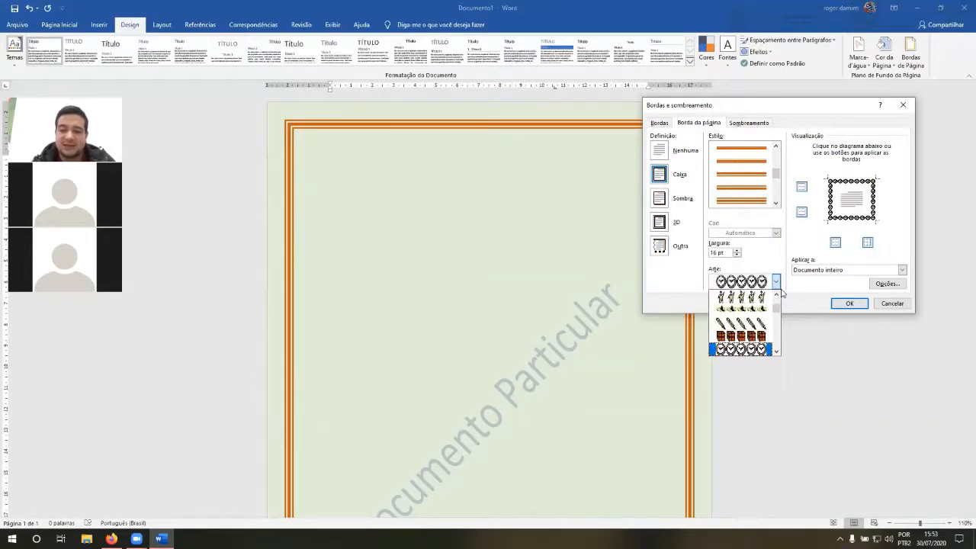
key(Down)
key(Down)
key(Down)
key(Down)
key(Down)
key(Down)
key(Down)
key(Down)
key(Down)
key(Down)
key(Down)
key(Down)
key(Down)
key(Down)
key(Down)
key(Down)
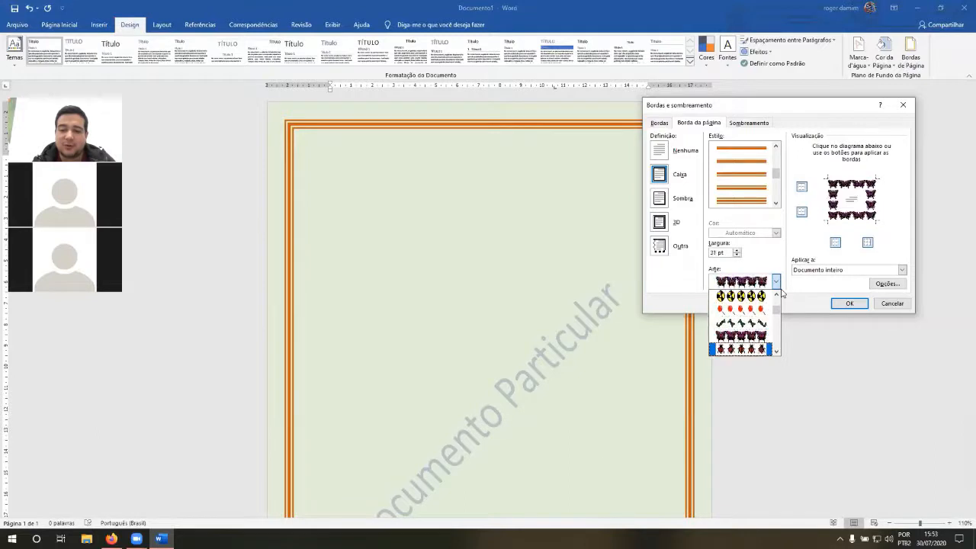
key(Down)
key(Down)
key(Down)
key(Down)
key(Down)
key(Down)
key(Down)
key(Down)
key(Down)
key(Down)
key(Down)
key(Down)
key(Down)
key(Down)
key(Down)
key(Down)
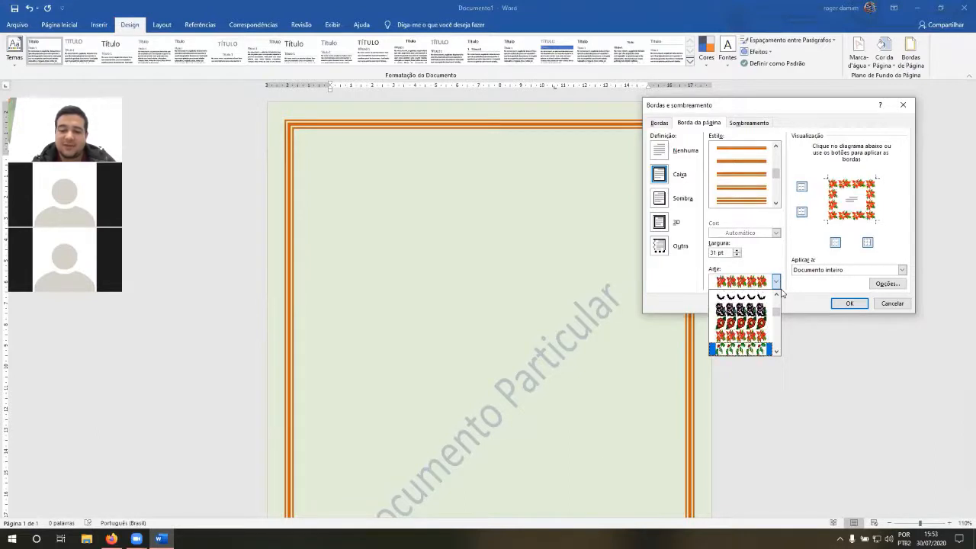
key(Down)
key(Down)
key(Down)
key(Down)
key(Down)
key(Down)
key(Down)
key(Down)
key(Down)
key(Down)
key(Down)
key(Down)
key(Down)
key(Down)
key(Down)
key(Down)
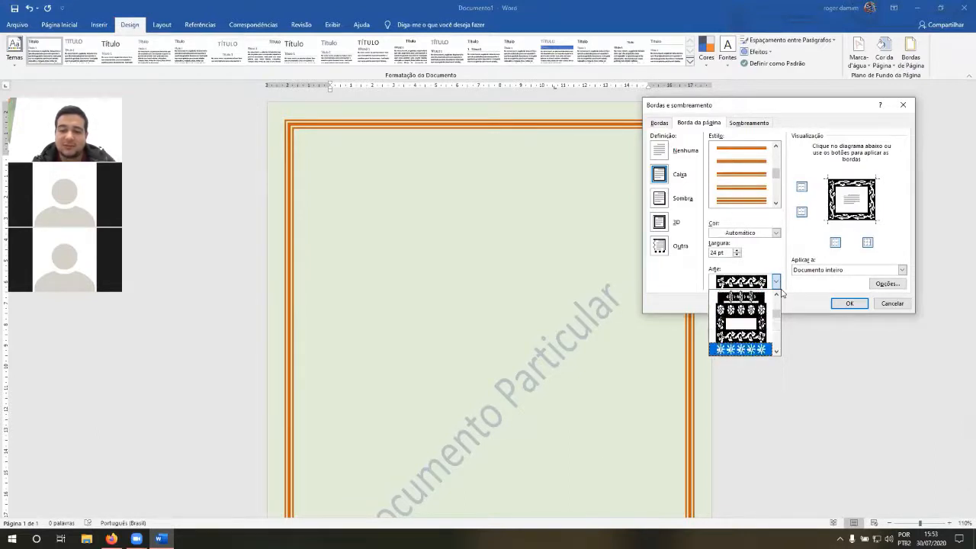
key(Down)
key(Down)
key(Down)
key(Down)
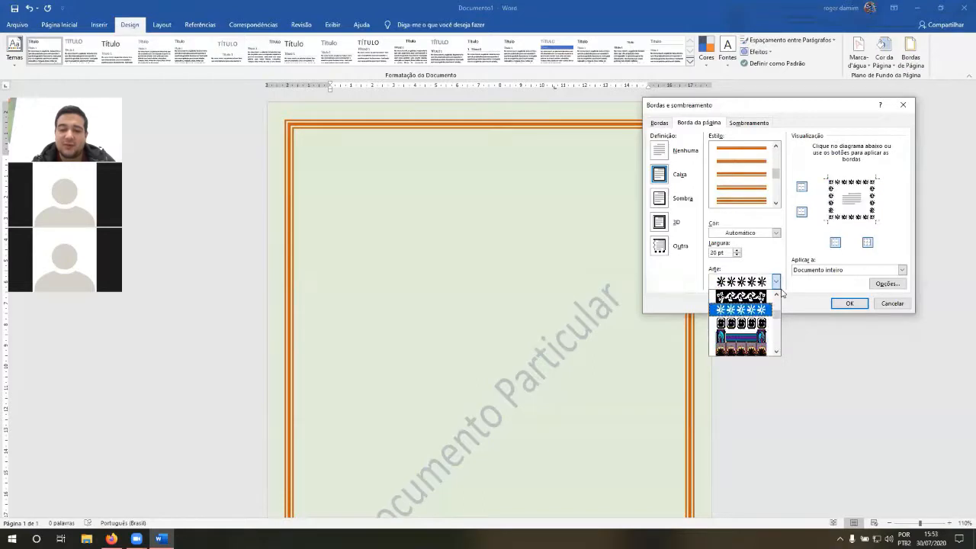
click(754, 308)
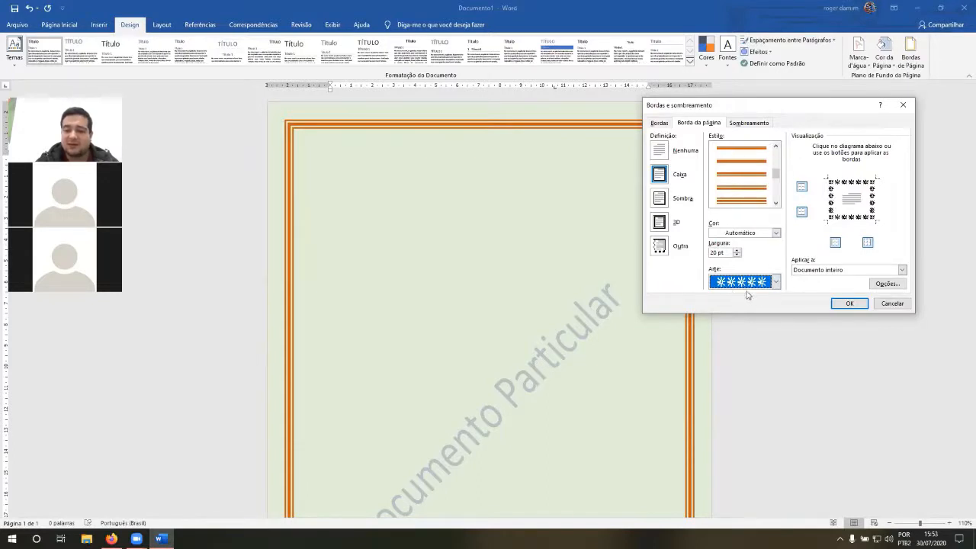
click(850, 304)
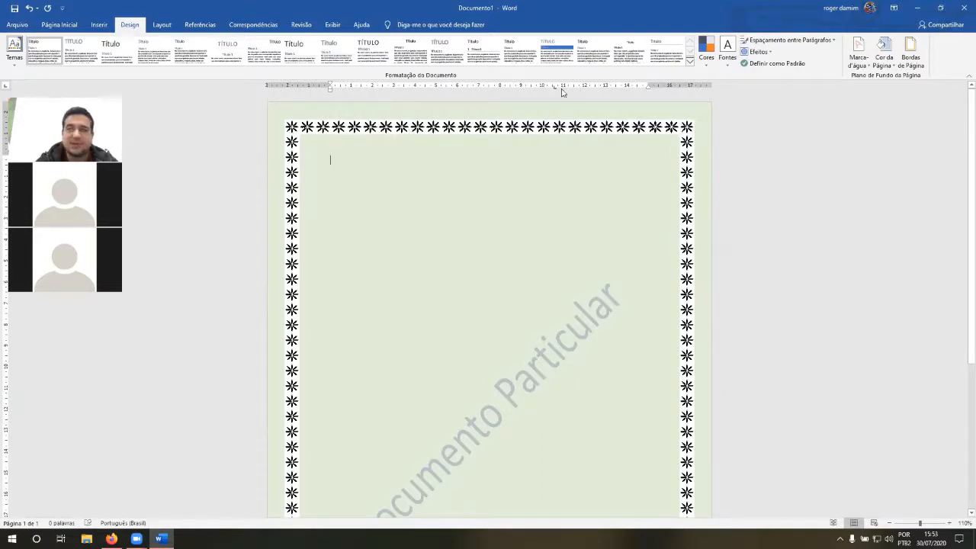
Step: Set the width of the black flower art page border to 31 pt
click(901, 65)
click(737, 251)
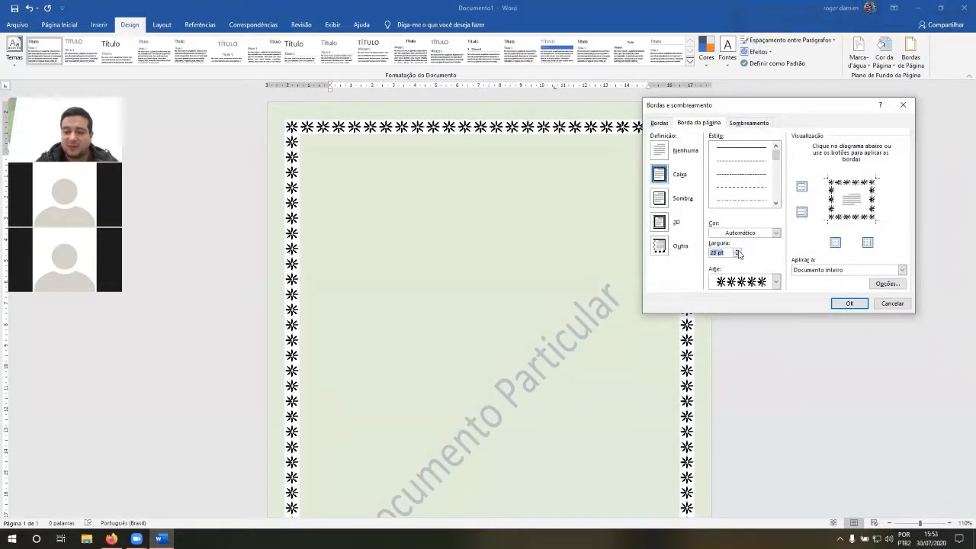
click(737, 250)
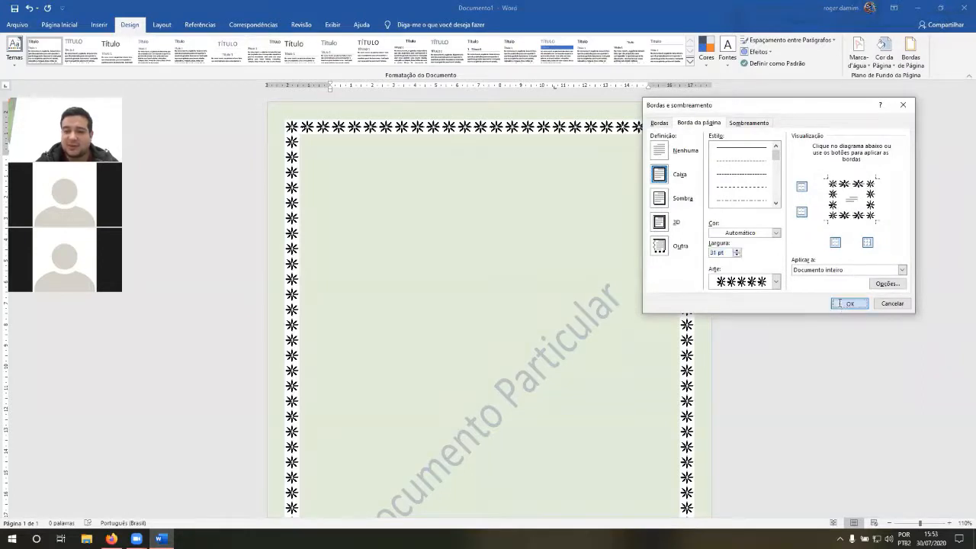
click(840, 304)
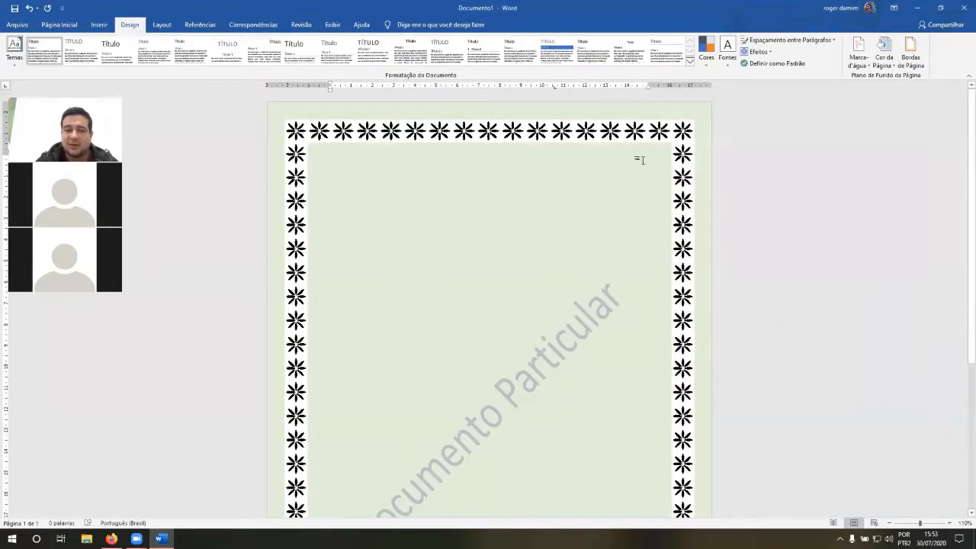
Step: Change the page border art to red hearts at a width of 12 pt
click(911, 61)
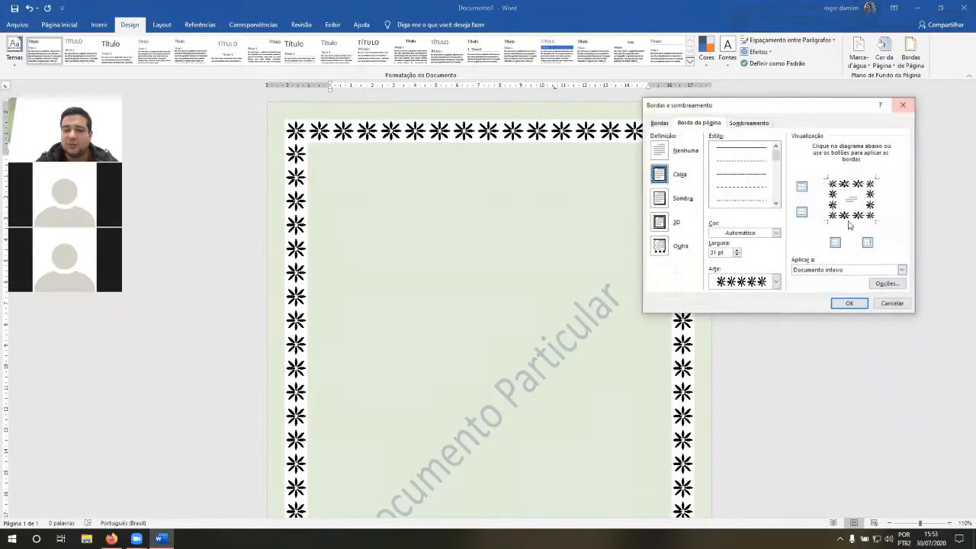
click(775, 282)
scroll(751, 328, down, 8)
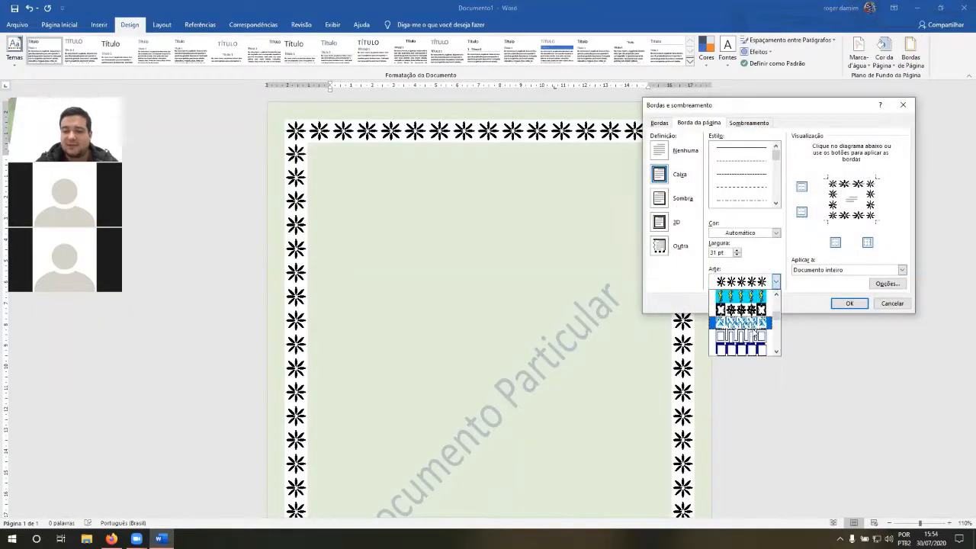
scroll(762, 334, down, 8)
scroll(766, 330, down, 8)
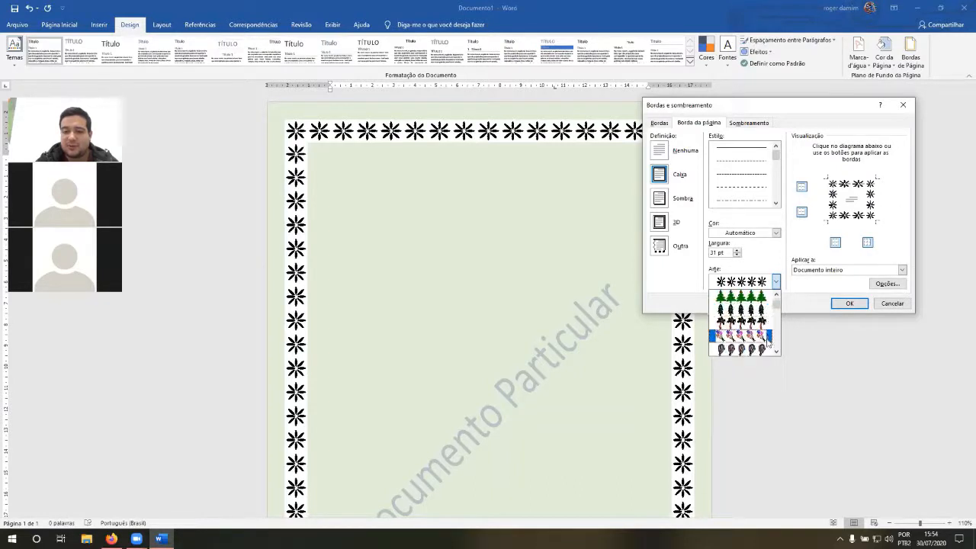
scroll(766, 343, down, 3)
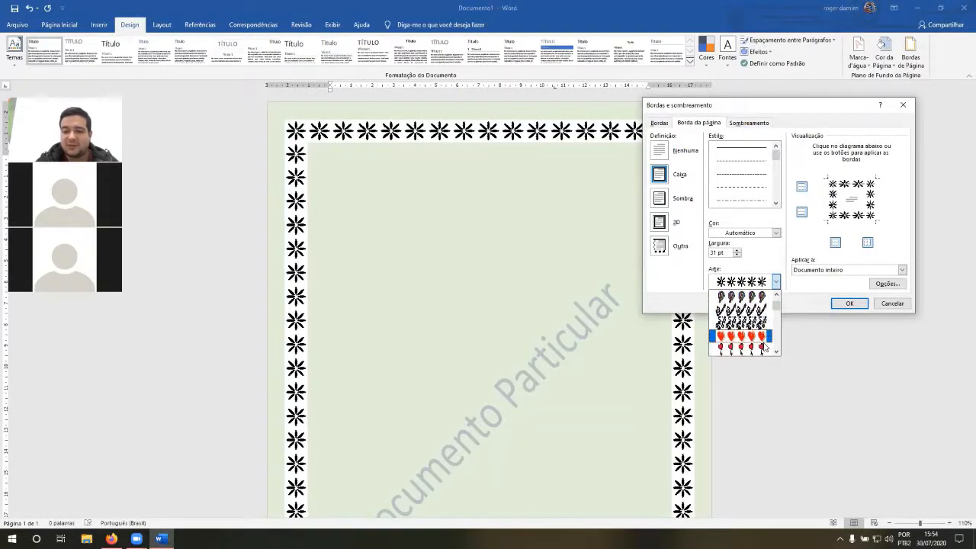
click(761, 338)
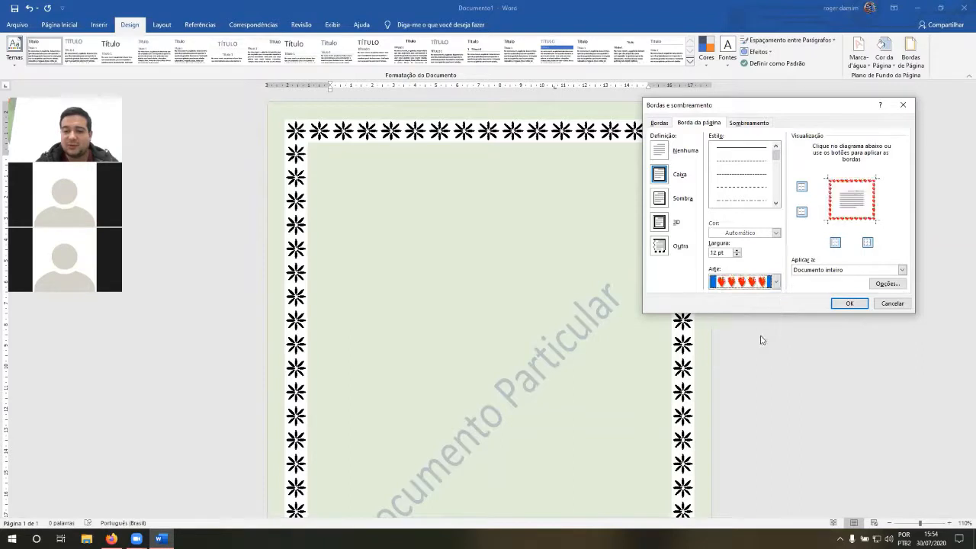
click(849, 304)
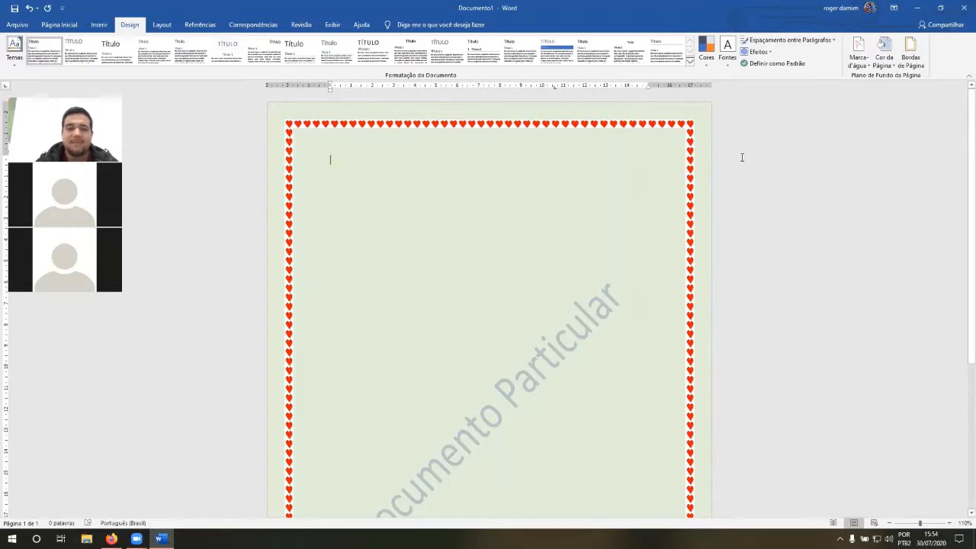
Step: Remove the heart art from the page border and use a fine dashed line style at ½ pt instead
click(910, 55)
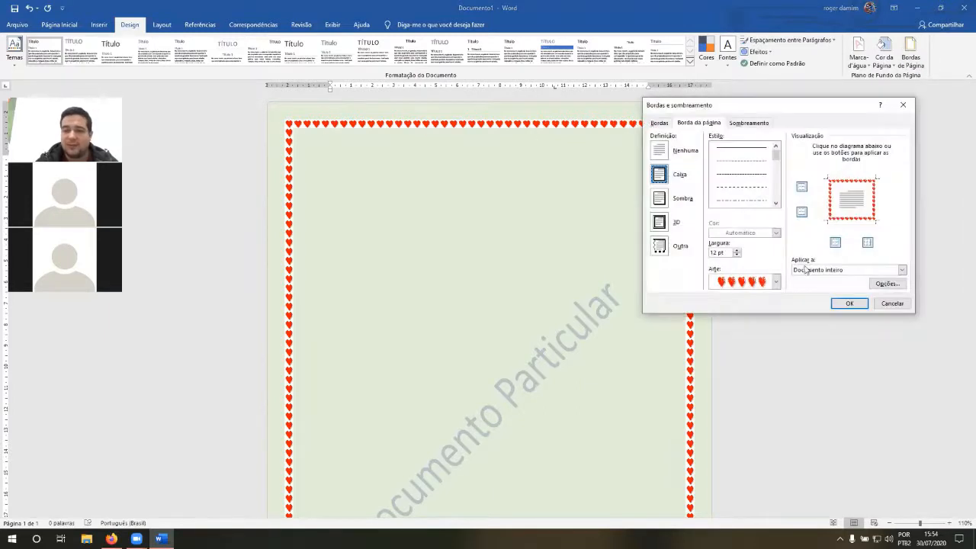
click(762, 282)
scroll(744, 320, up, 2)
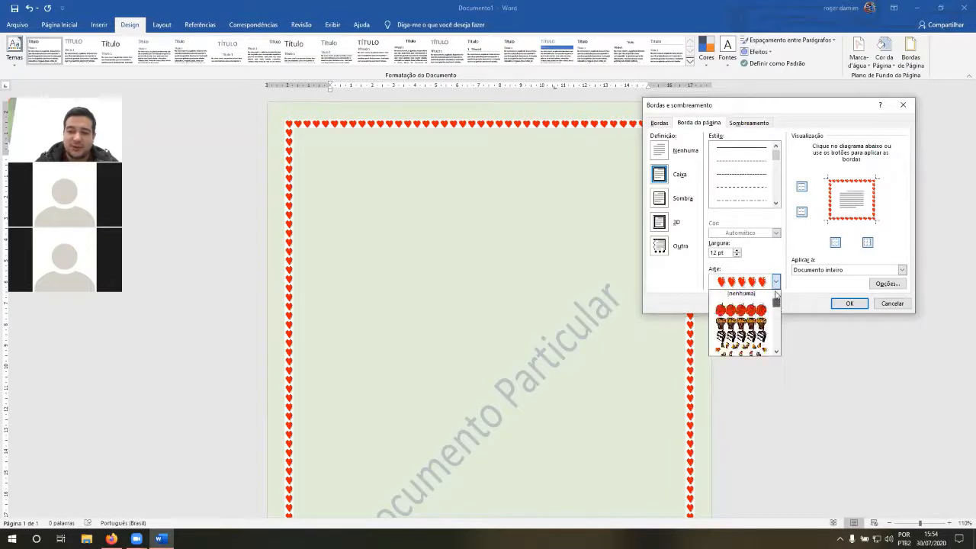
click(743, 296)
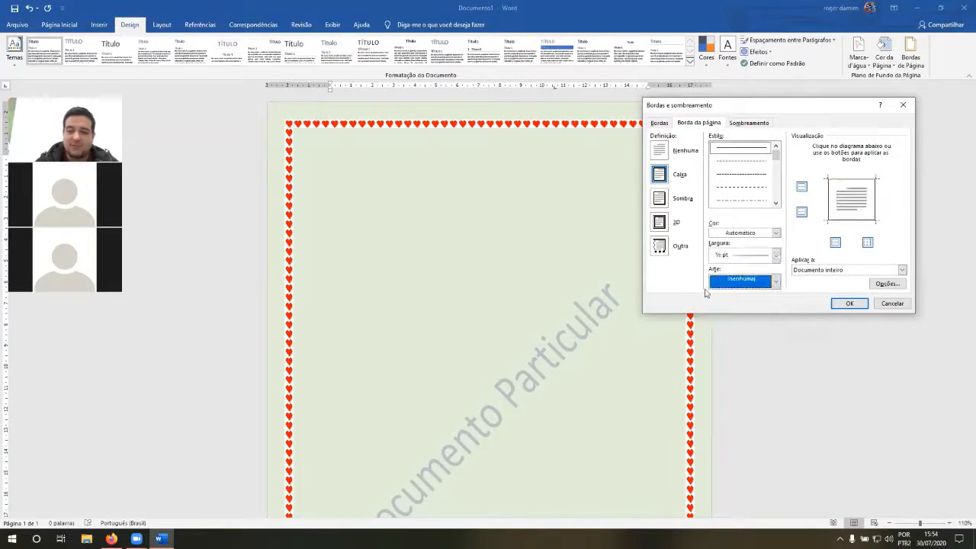
click(736, 174)
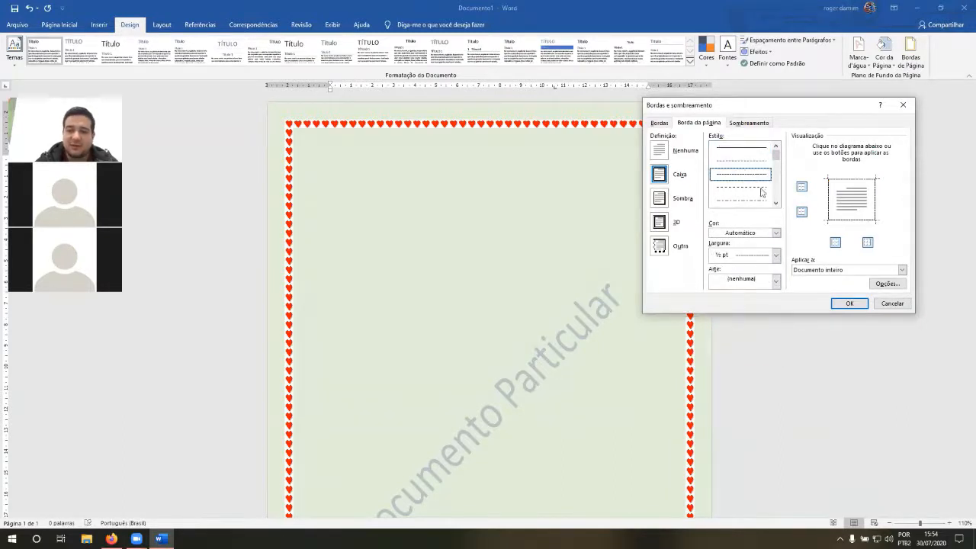
click(851, 304)
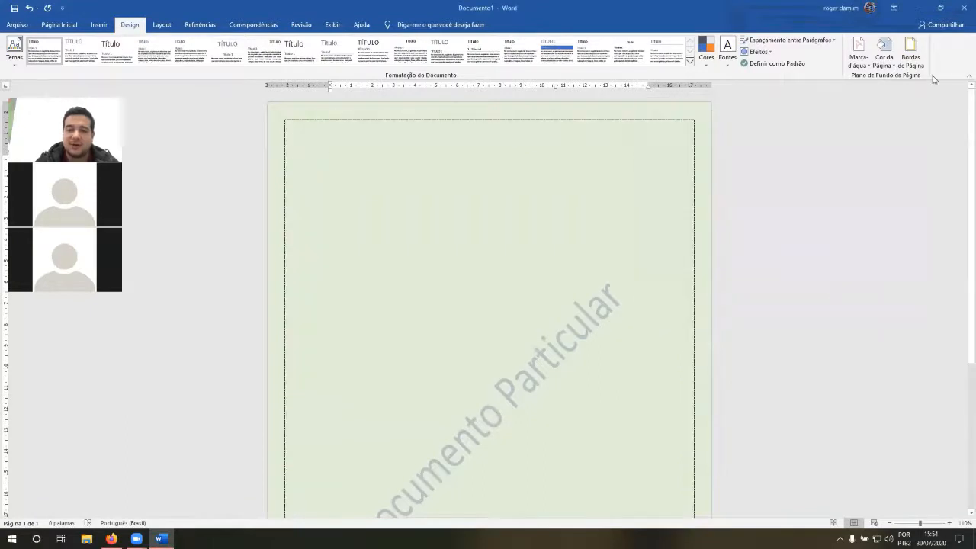
Step: Change the page border's line style from dashed to a ½ pt double line in the automatic color
click(911, 57)
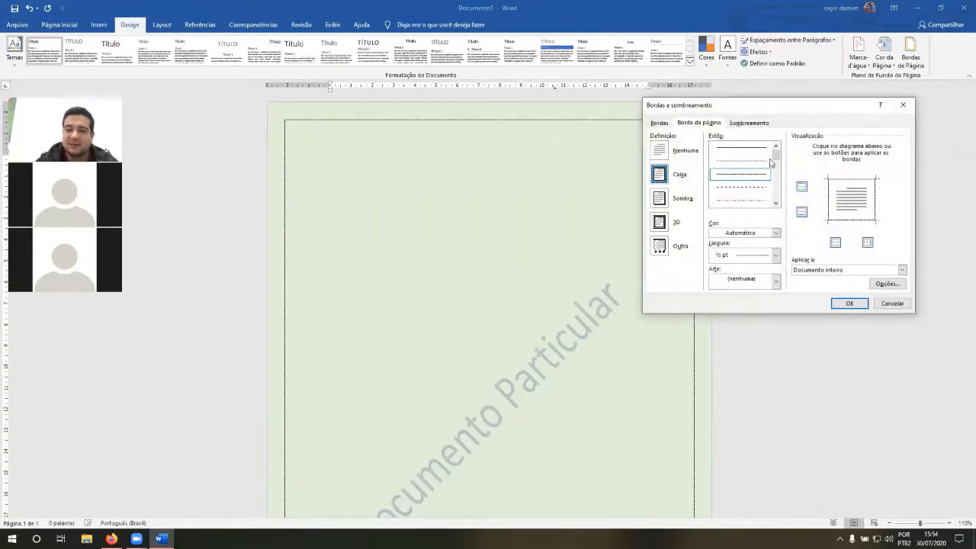
drag(776, 154, 777, 169)
click(739, 174)
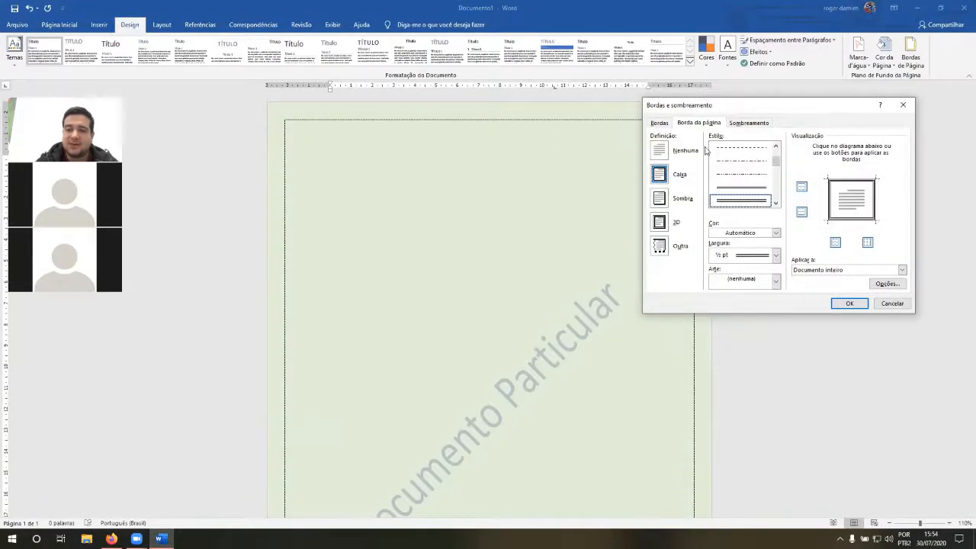
click(848, 304)
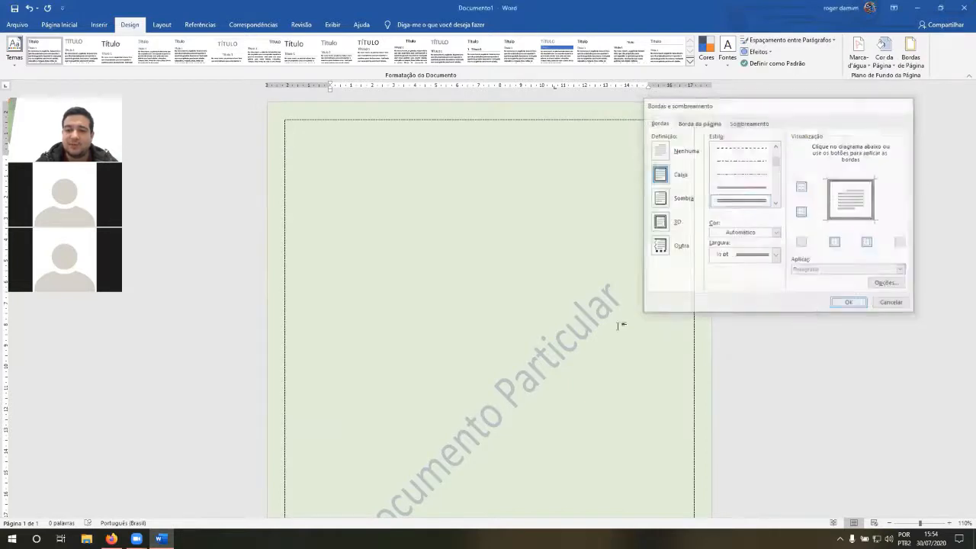
Step: Review the page border's application scopes and apply the double-line border to "Documento inteiro"
click(911, 59)
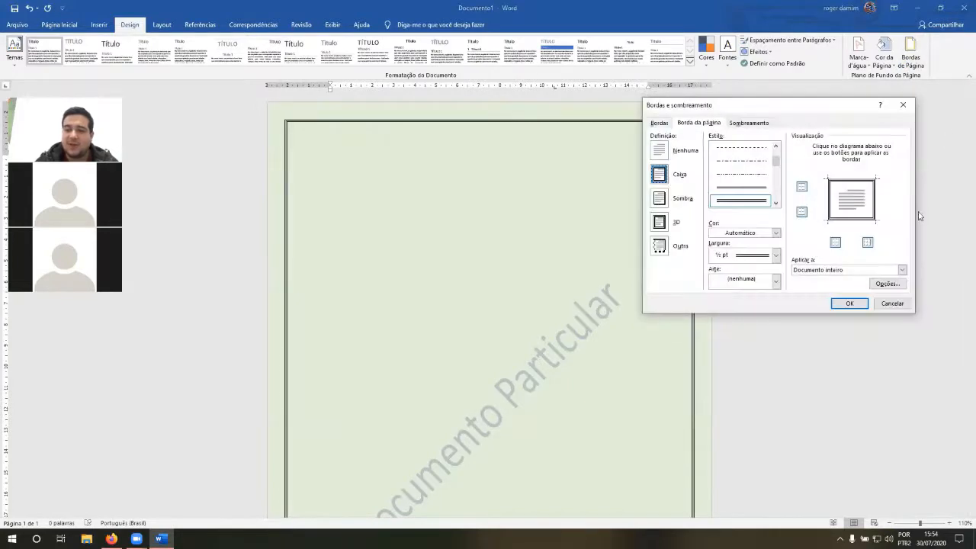
click(903, 270)
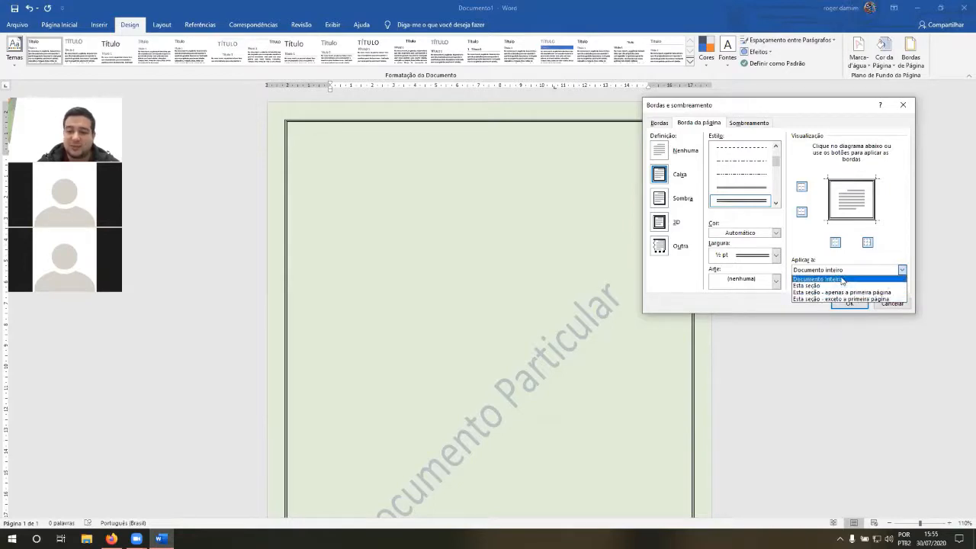
click(841, 280)
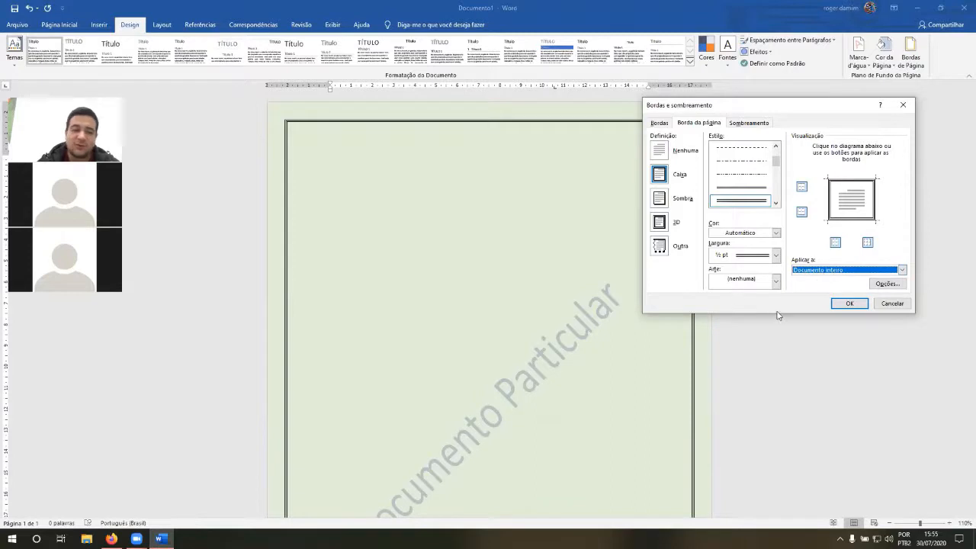
click(849, 305)
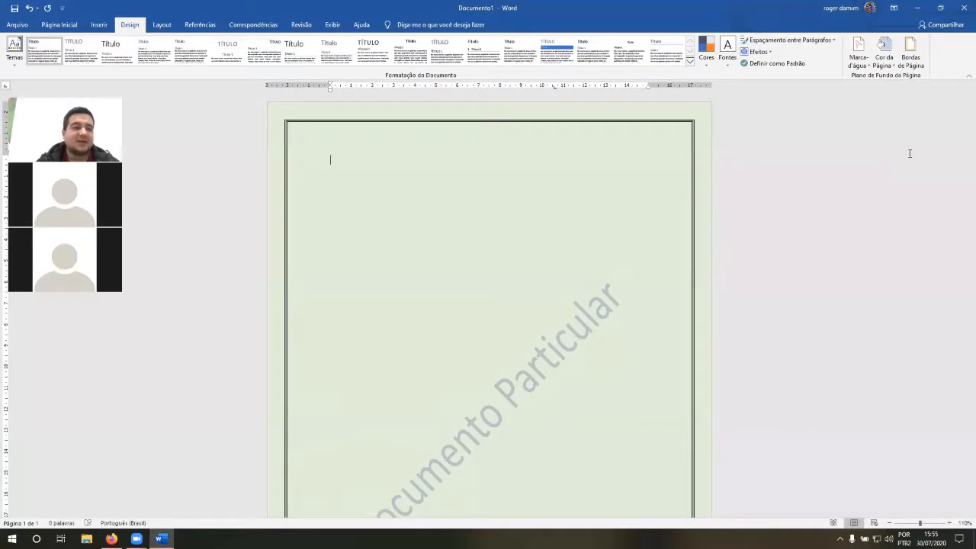
Step: Write a sample sentence beginning with the misspelled "Meu nime é", followed by the speaker's name and a period, and start a new line
click(59, 25)
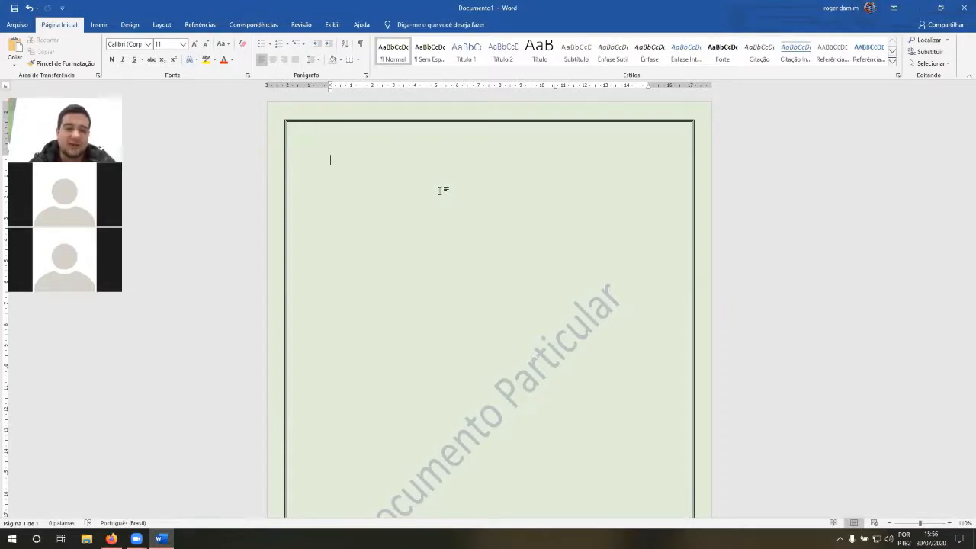
text(Meu n)
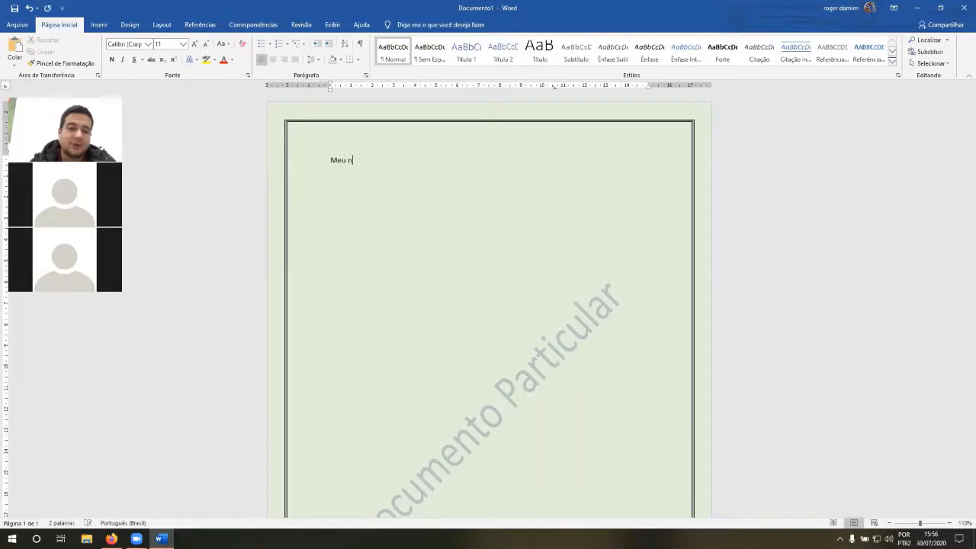
text(ime)
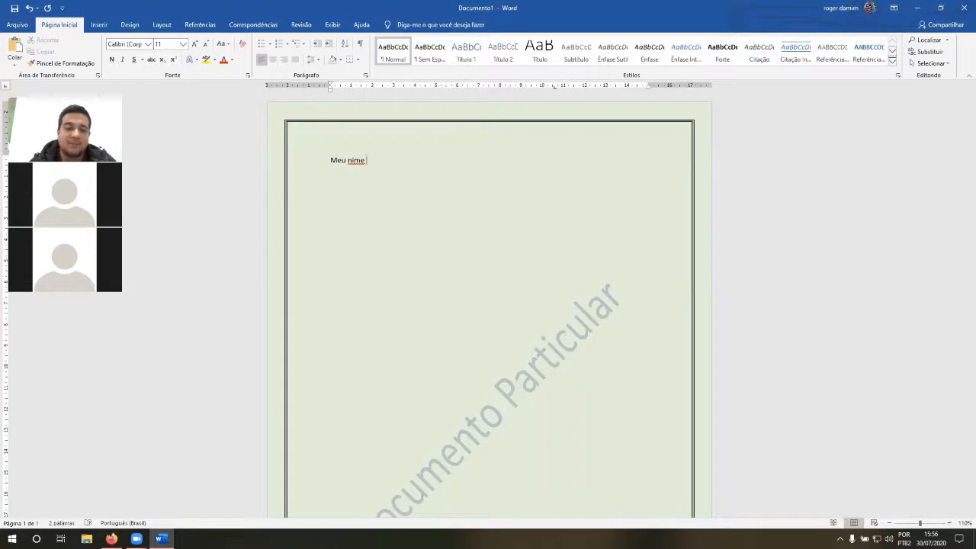
text( é Roger )
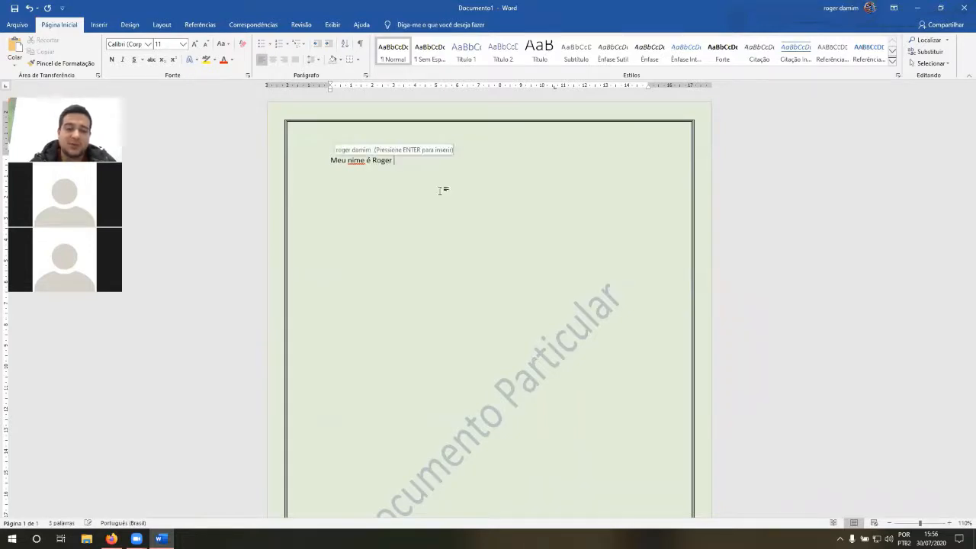
text(Damim)
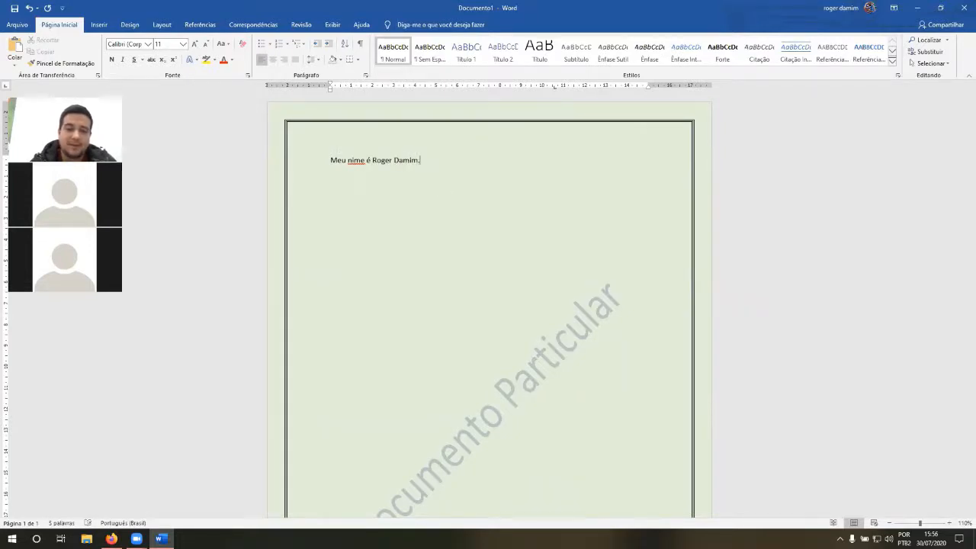
text(,)
key(Return)
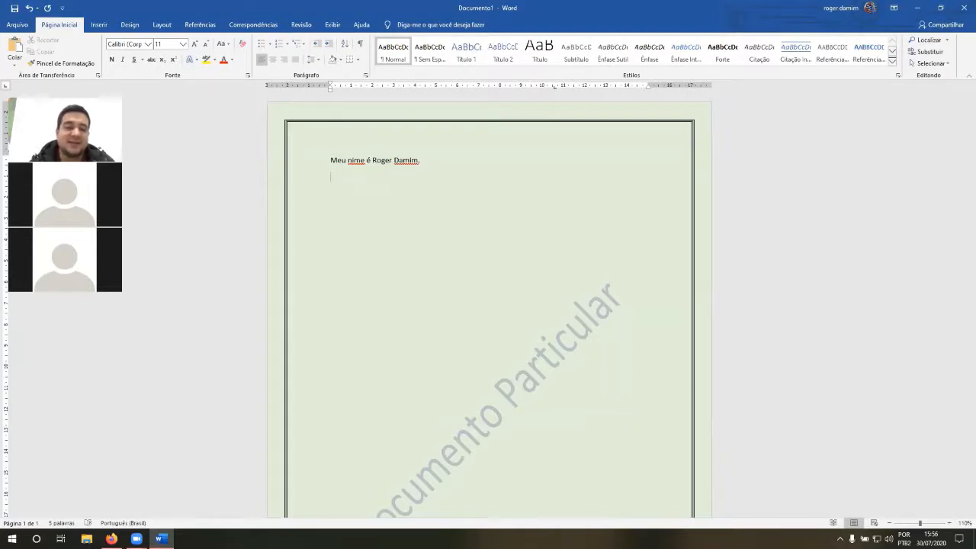
key(shift+Right)
key(shift+Right)
key(shift+Right)
key(shift+Right)
key(shift+Right)
key(shift+Right)
key(shift+Right)
key(shift+Right)
key(shift+Right)
key(shift+Right)
key(shift+Right)
key(shift+Right)
key(shift+Right)
key(shift+Right)
key(shift+Right)
key(shift+Right)
key(shift+Right)
key(shift+Right)
key(shift+Right)
key(shift+Right)
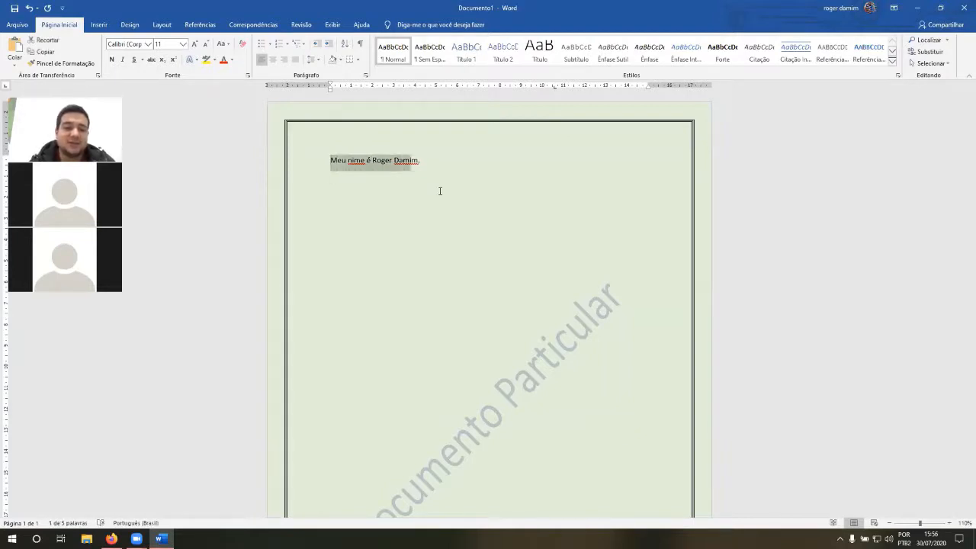
key(shift+Left)
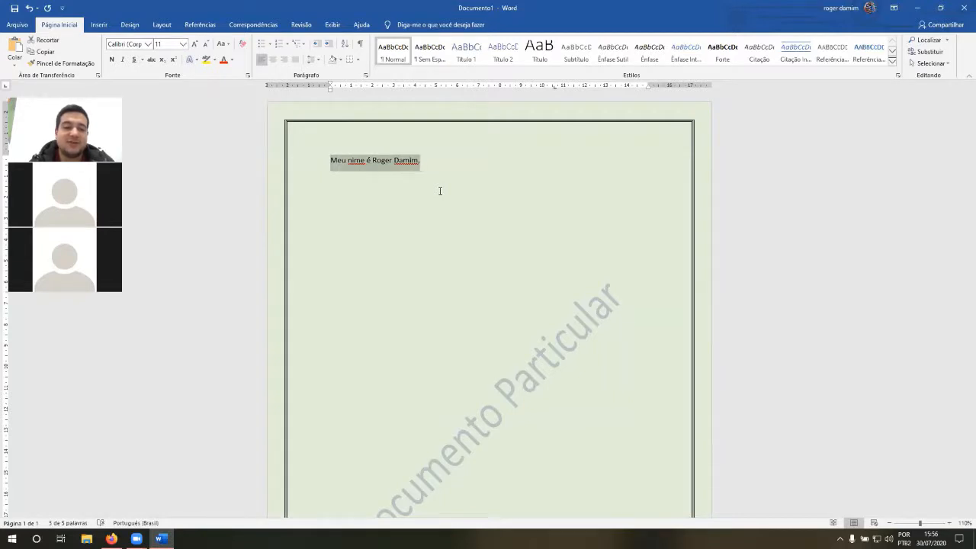
key(Left)
key(Right)
key(Right)
key(Right)
key(Right)
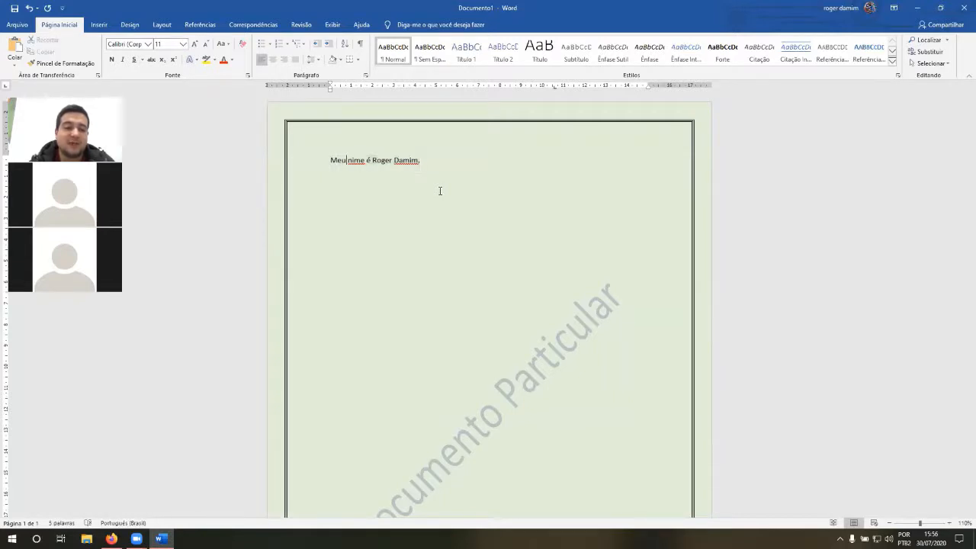
key(Right)
key(Delete)
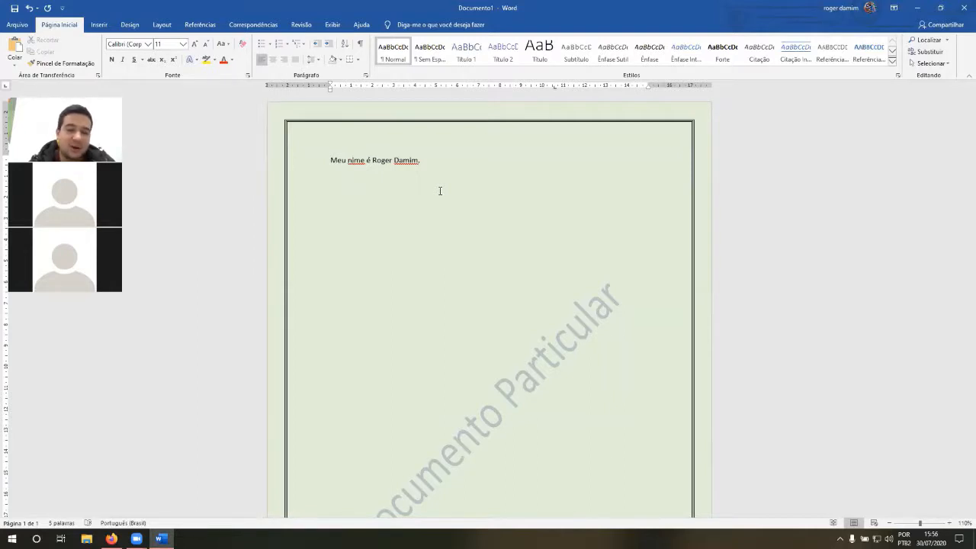
key(shift+Right)
key(shift+Right)
key(shift+Right)
key(shift+Right)
key(Left)
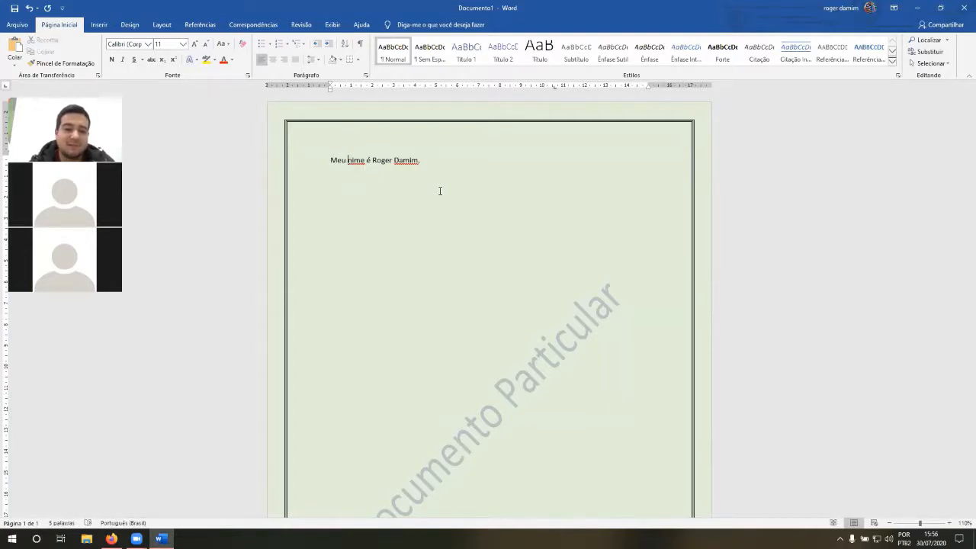
Step: Correct the misspelled word "nime" to the suggested spelling "nome"
key(Right)
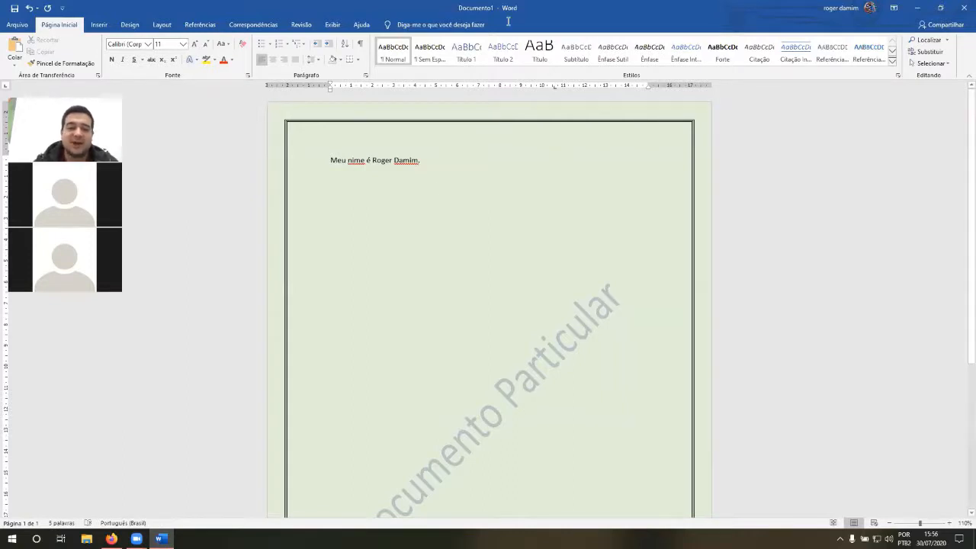
right_click(357, 163)
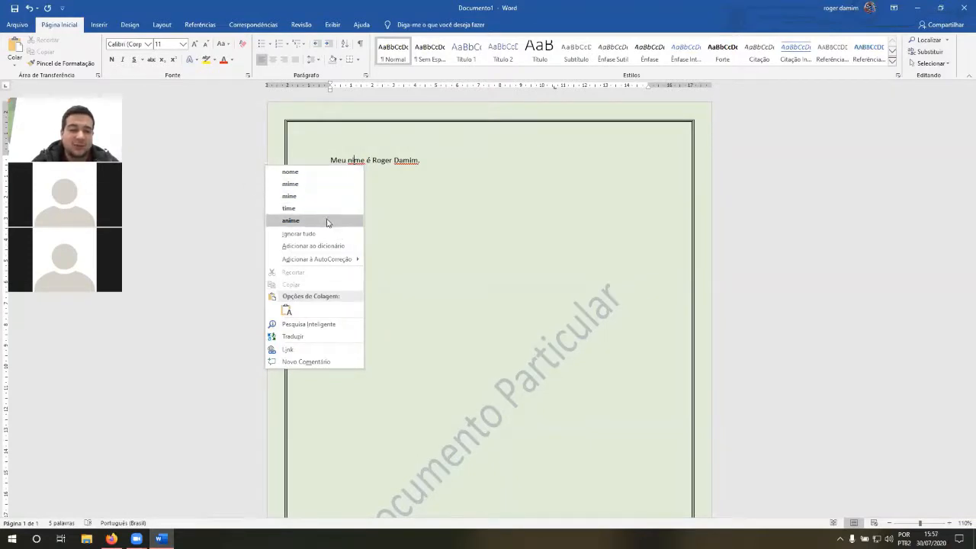
click(290, 172)
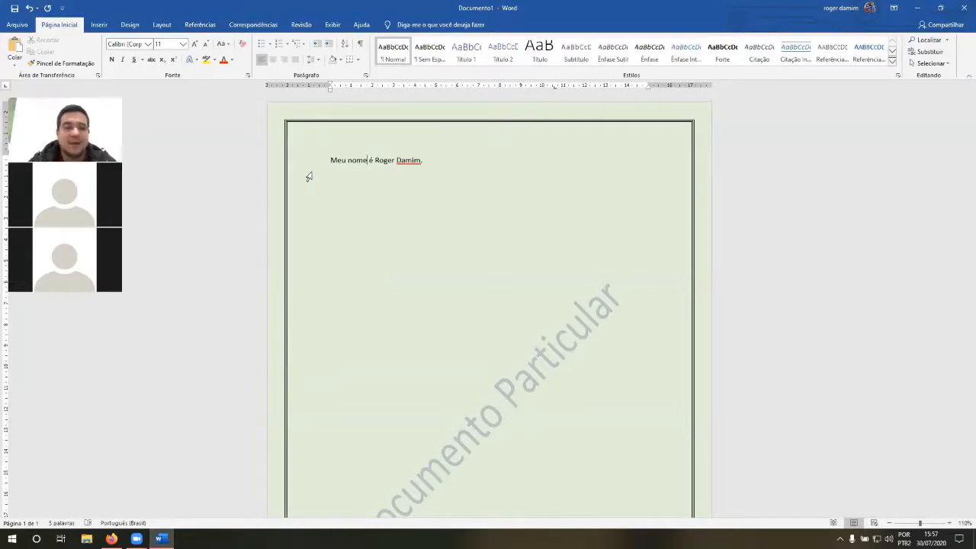
Step: Try ignoring all spelling flags for the surname in the sentence, and undo it
drag(396, 161, 419, 163)
click(419, 163)
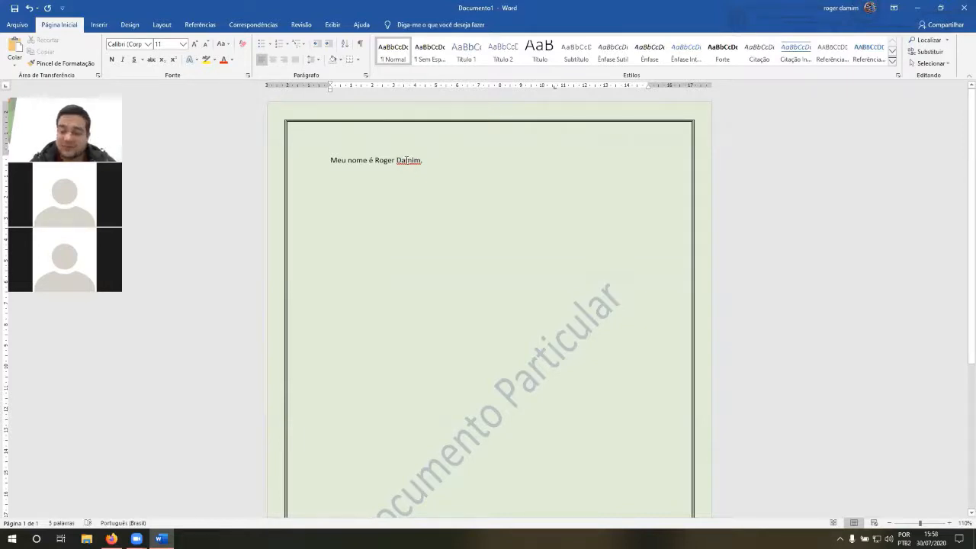
right_click(406, 161)
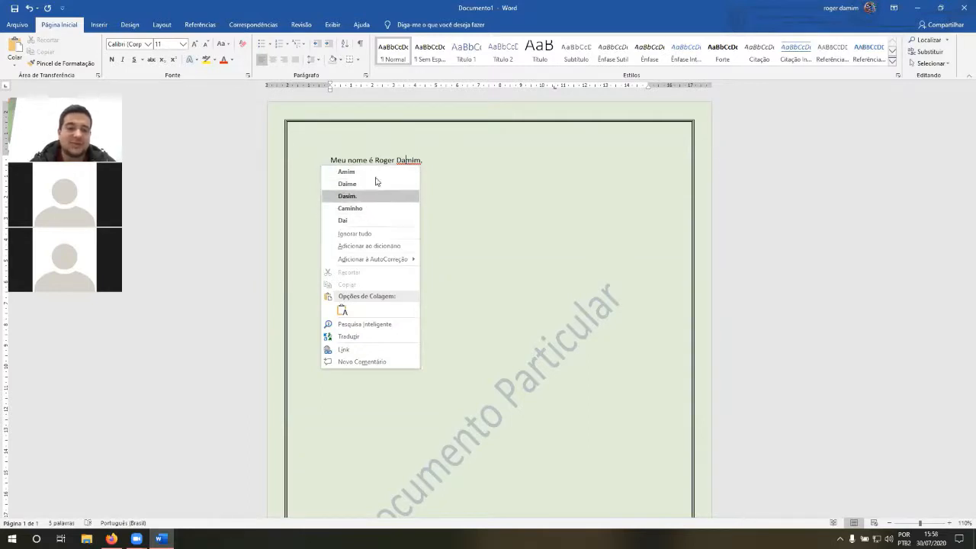
click(381, 236)
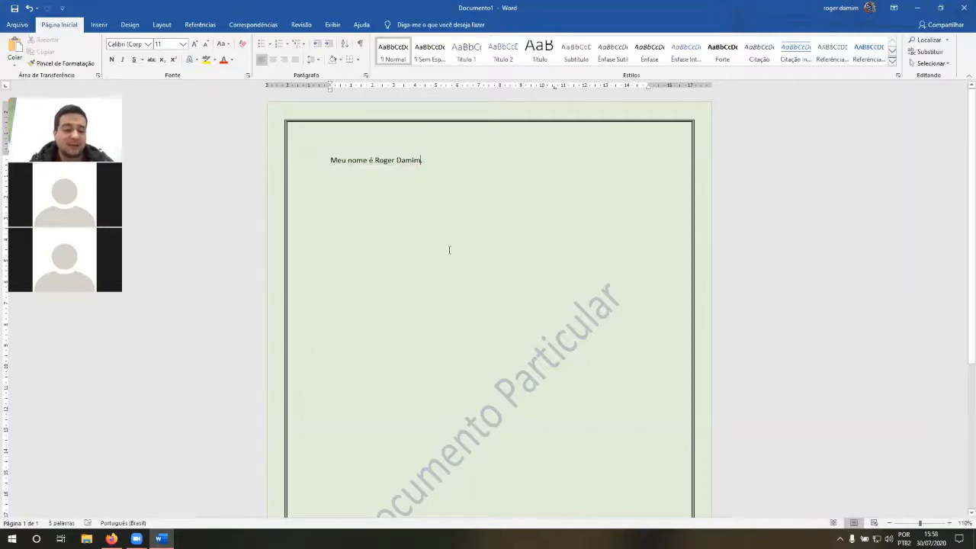
key(ctrl+z)
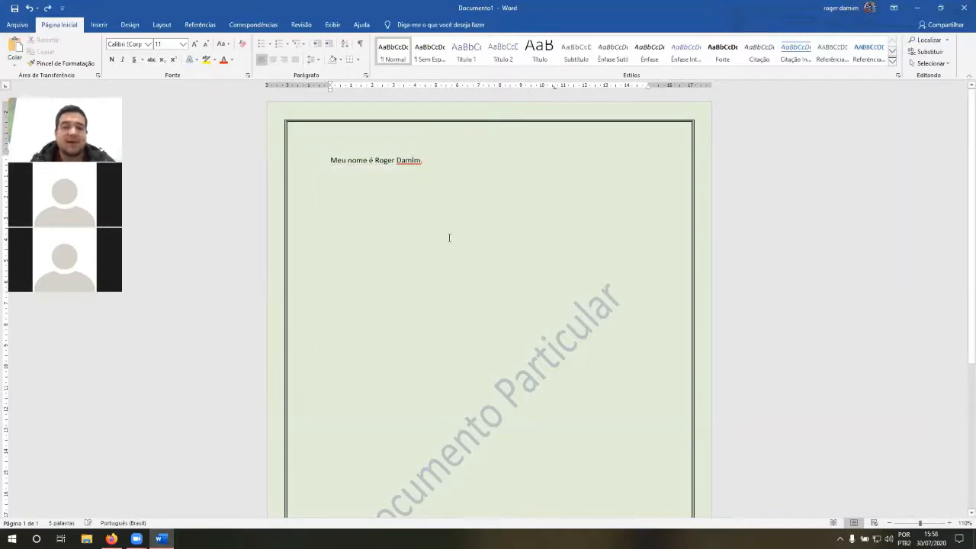
Step: Add the flagged surname to the spelling dictionary, testing it by writing the surname a second time and deleting the repeat
right_click(404, 164)
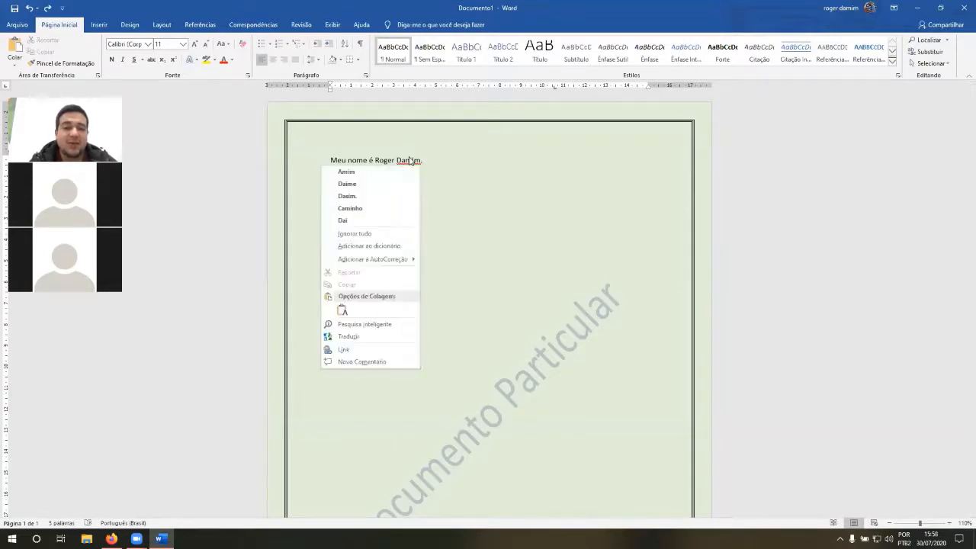
click(393, 248)
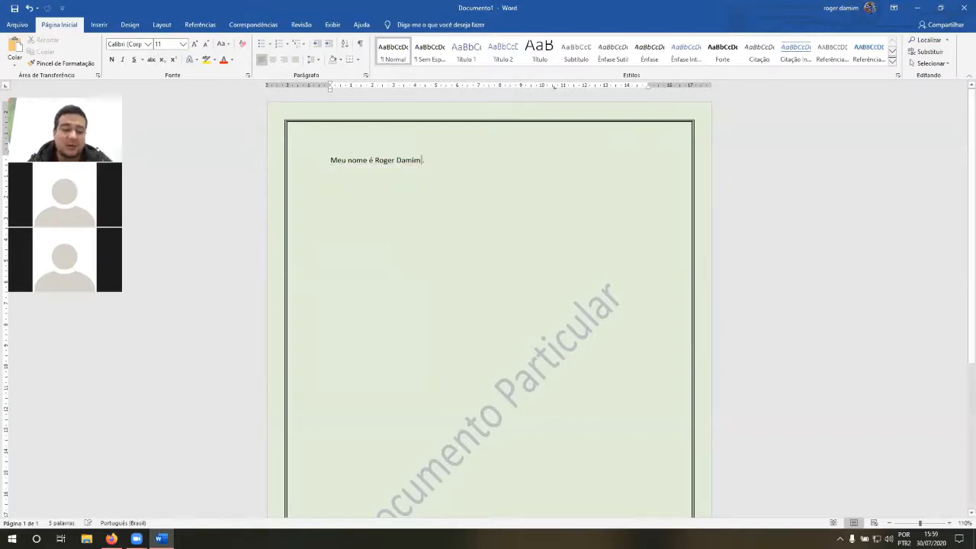
text(Damim)
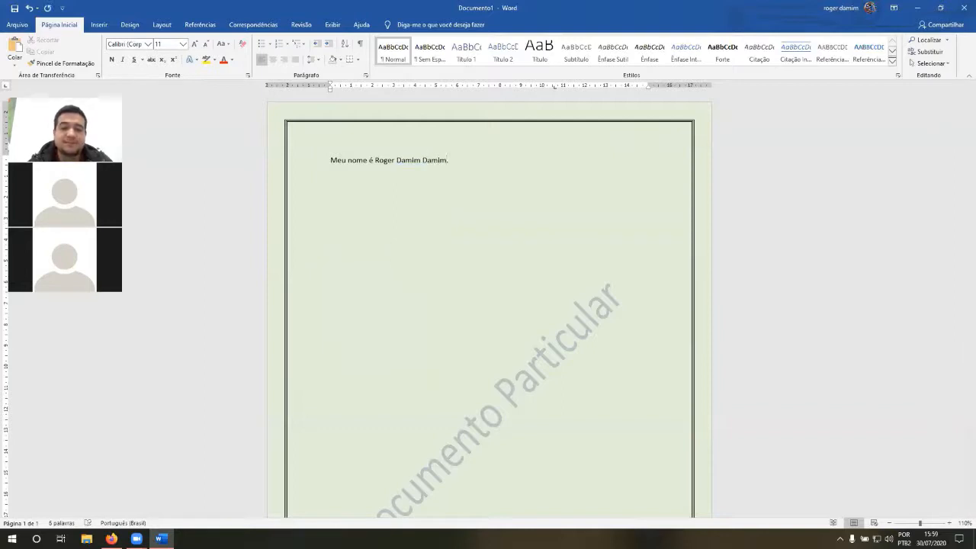
key(BackSpace)
key(BackSpace)
key(BackSpace)
key(BackSpace)
key(BackSpace)
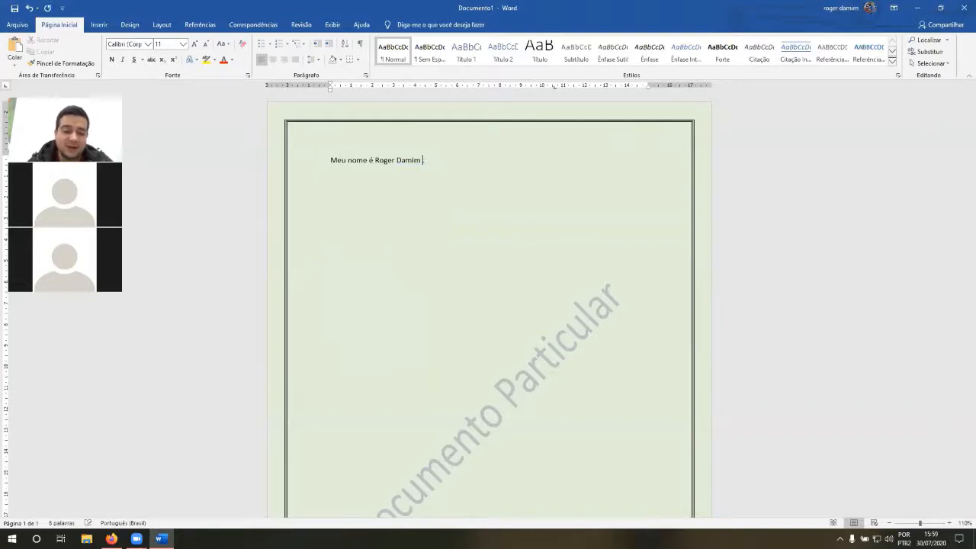
Step: Append the speaker's second surname to the sentence before the period
text(Maca)
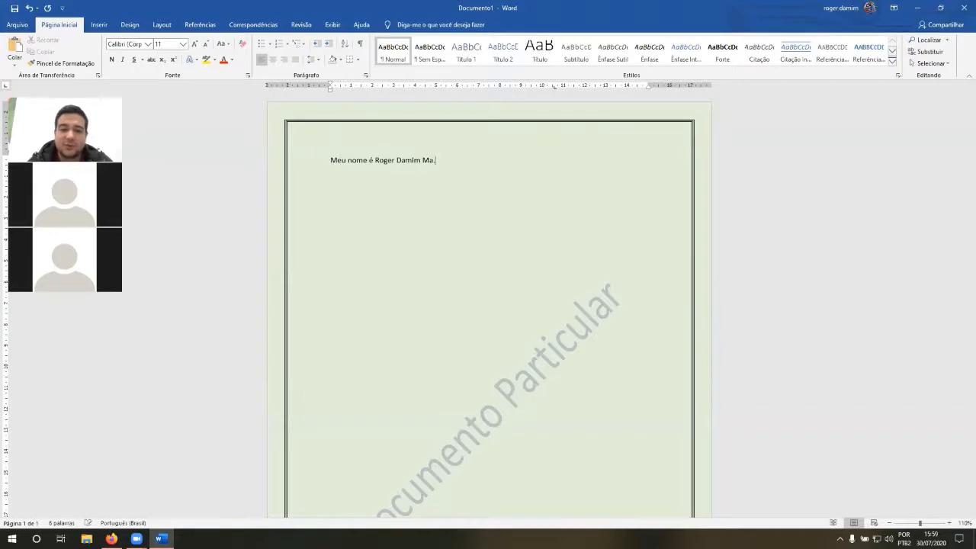
key(BackSpace)
key(BackSpace)
key(BackSpace)
text(accarini)
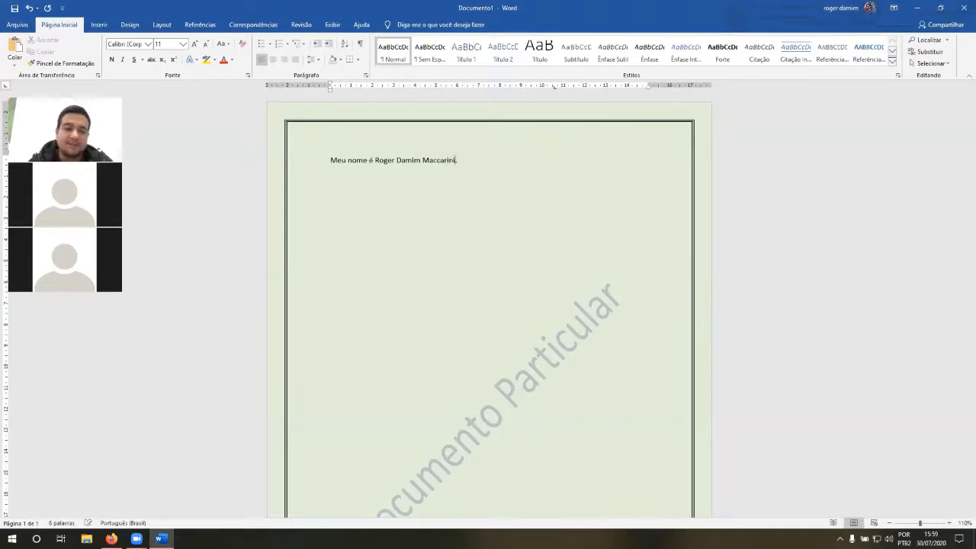
key(Return)
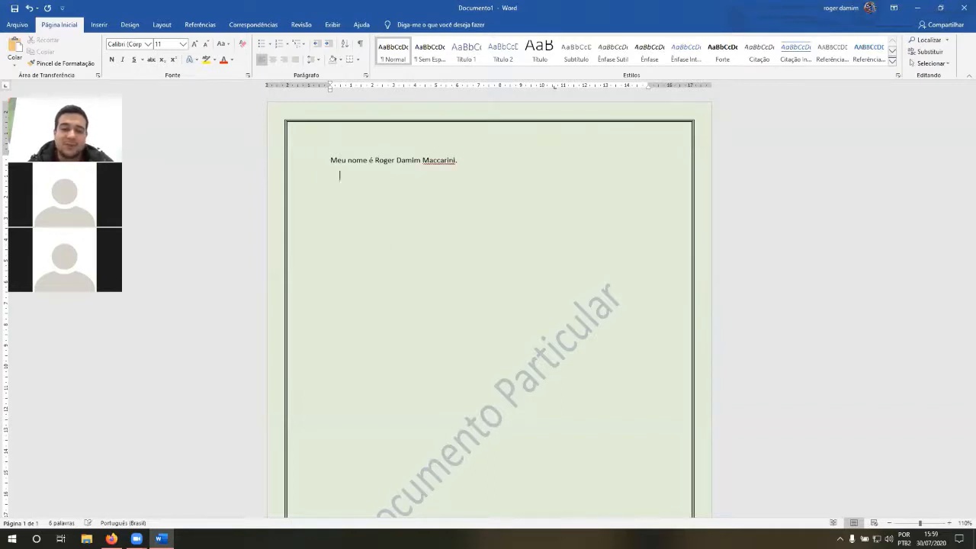
Step: Add the flagged second surname to the spelling dictionary and return to the empty line below the sentence
right_click(450, 159)
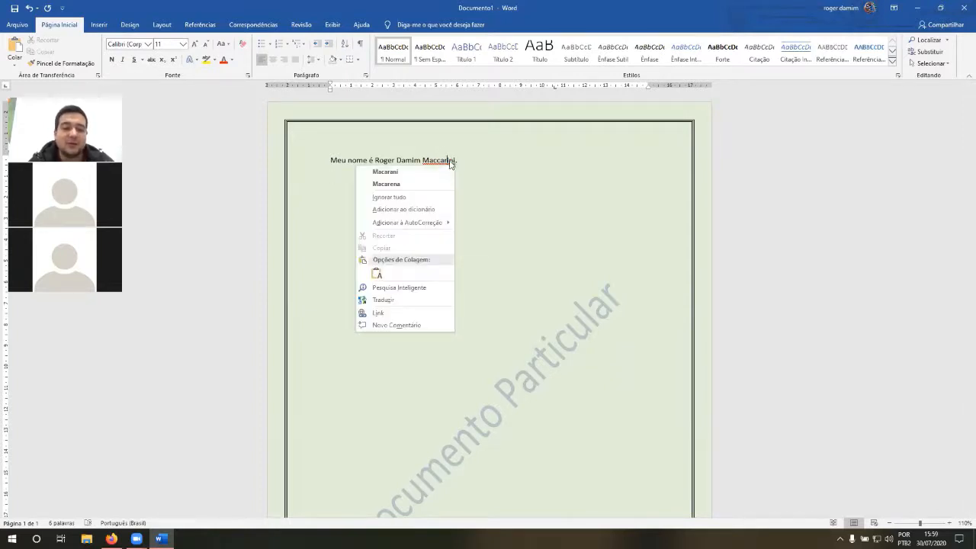
click(399, 210)
click(414, 234)
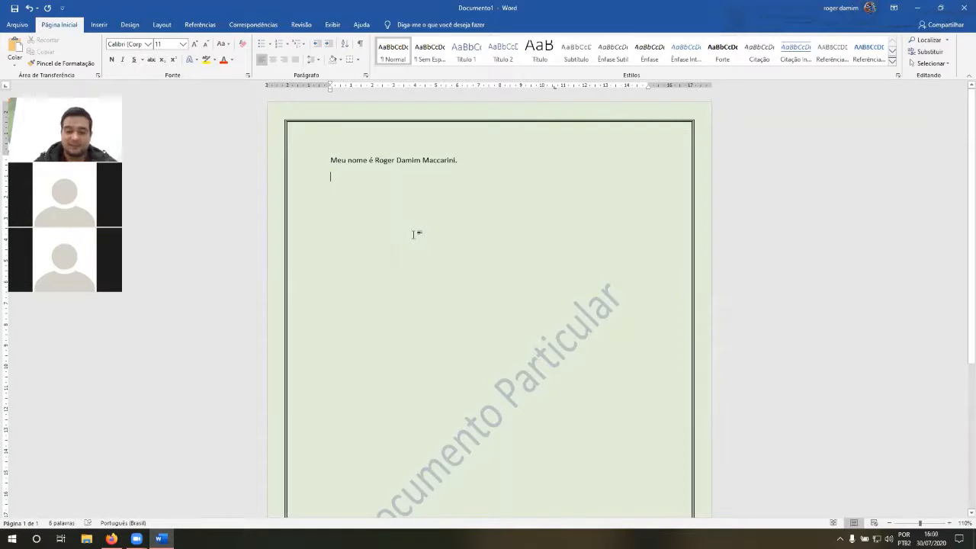
Step: Try an ampersand after the last surname and delete it
click(456, 160)
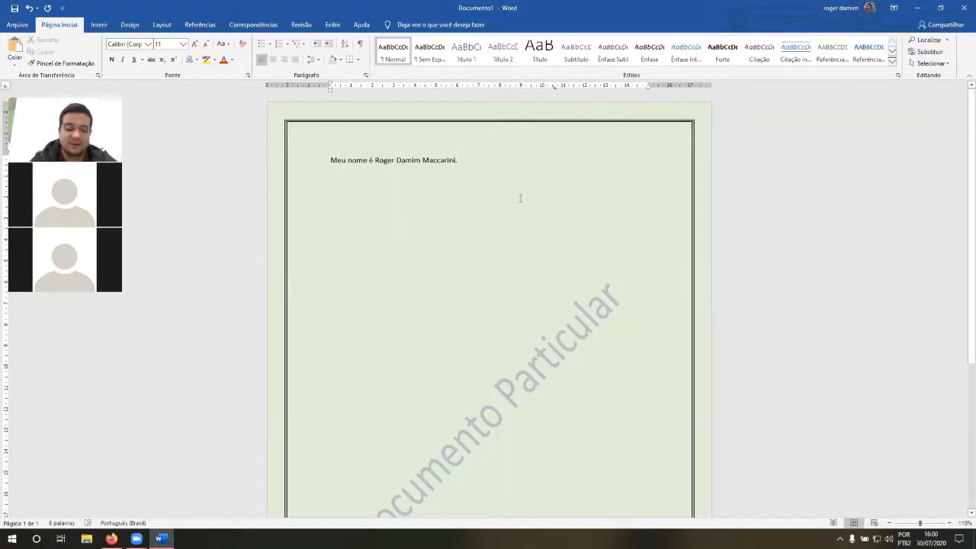
text(&)
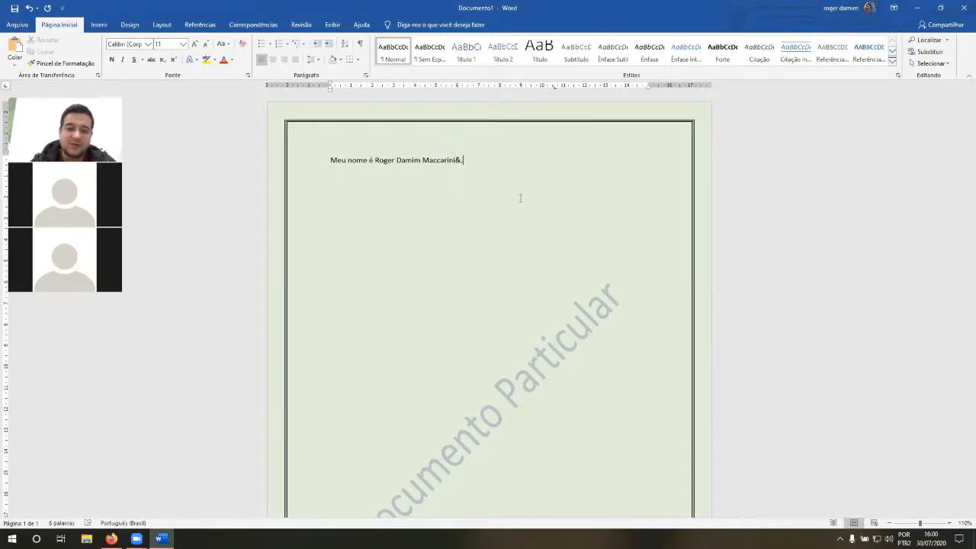
key(BackSpace)
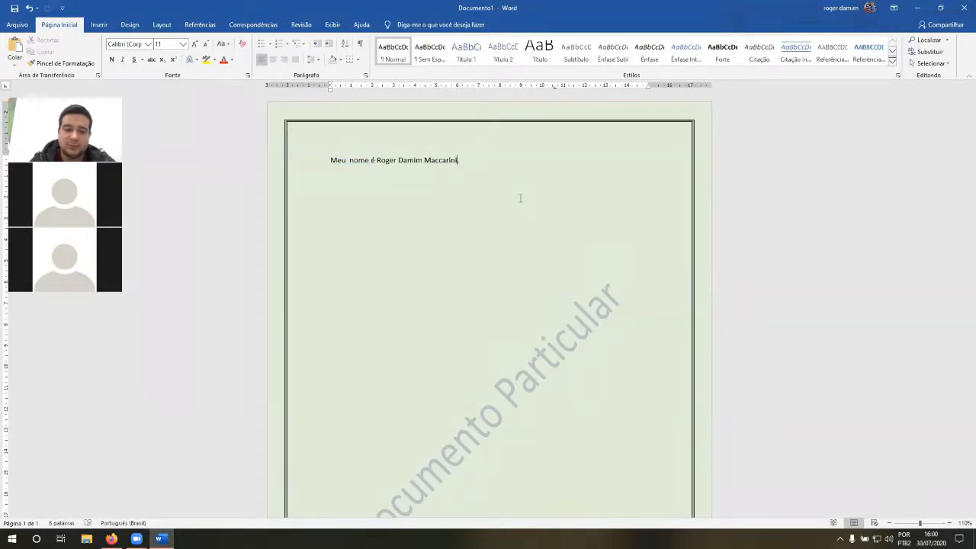
Step: Add "(Professor)" directly after the last surname, before the sentence's period
text(.)
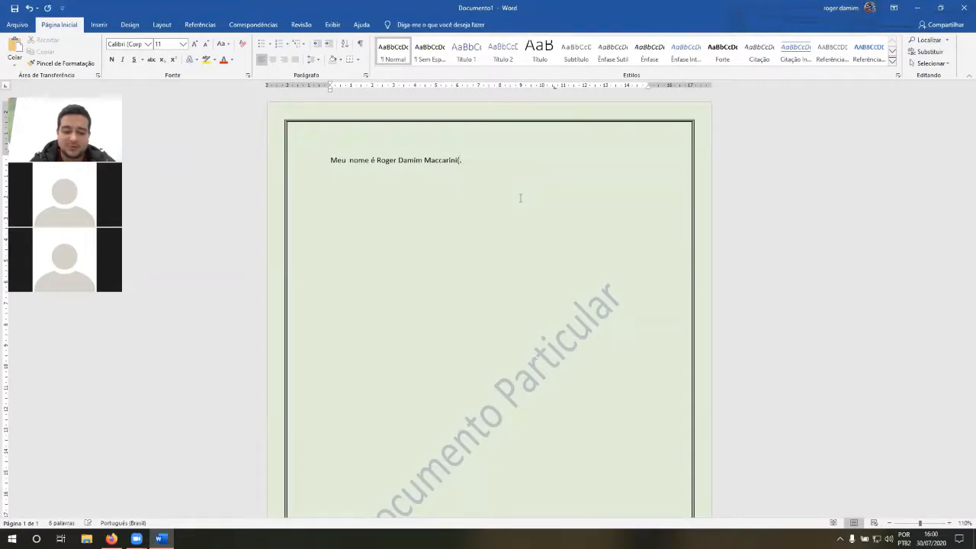
text(Professor)
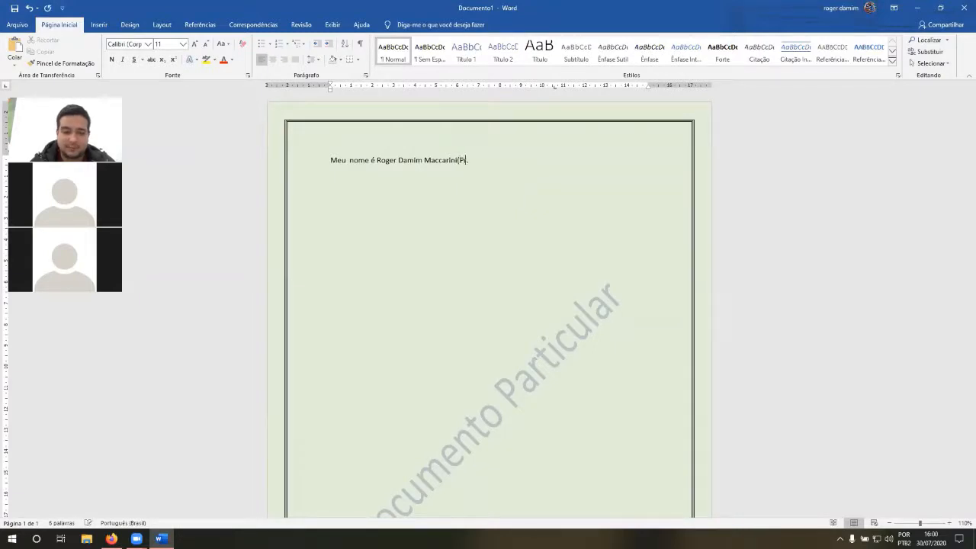
text())
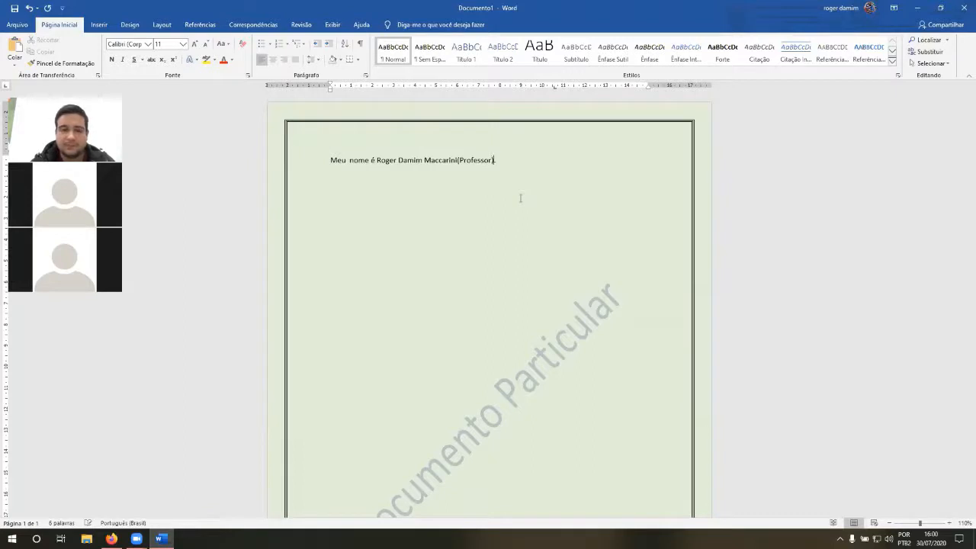
click(520, 198)
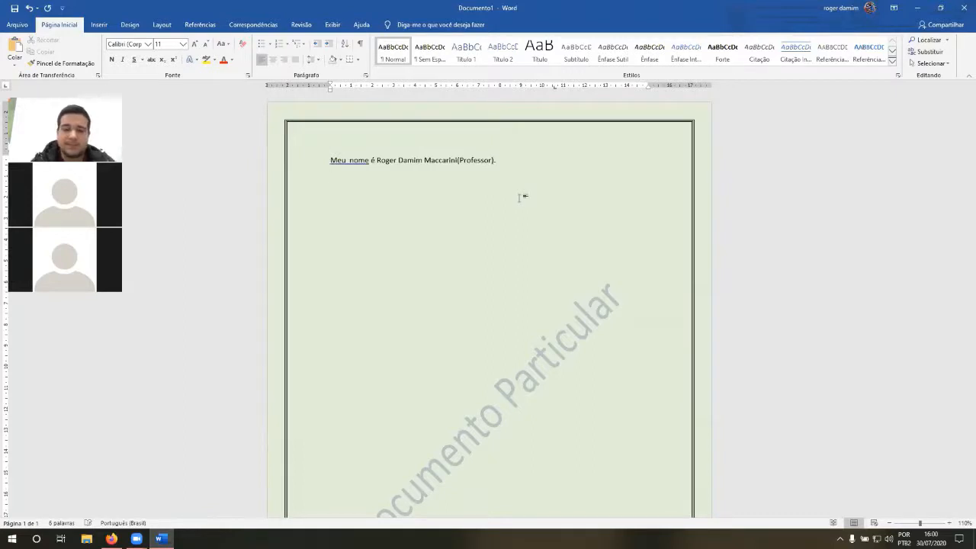
Step: Insert a space between the opening parenthesis and "Professor", and return to the empty line below the sentence
click(458, 161)
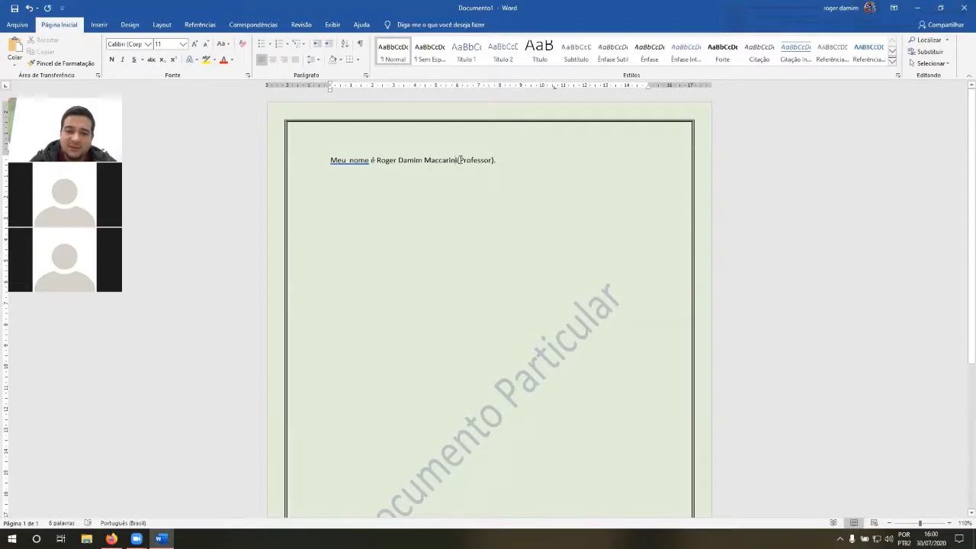
text(v)
click(474, 183)
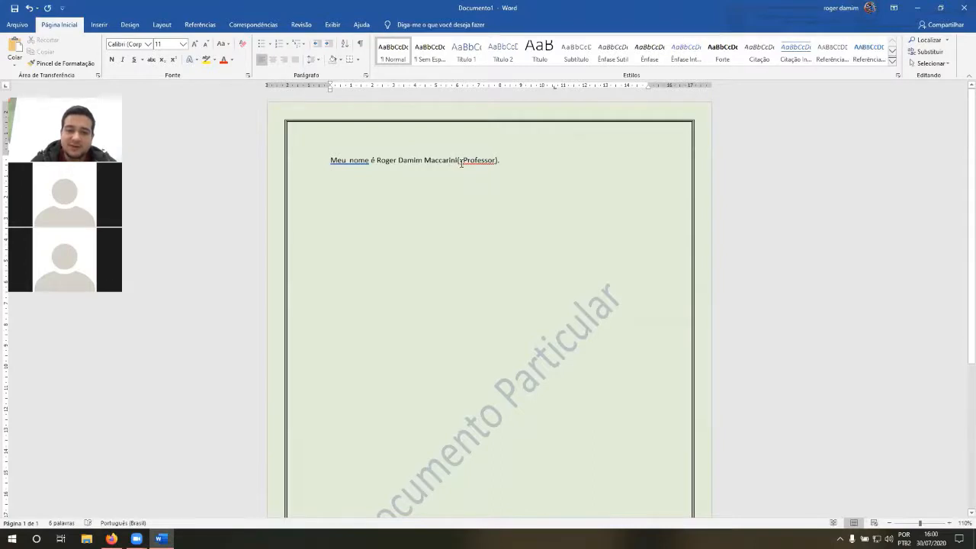
click(461, 161)
key(BackSpace)
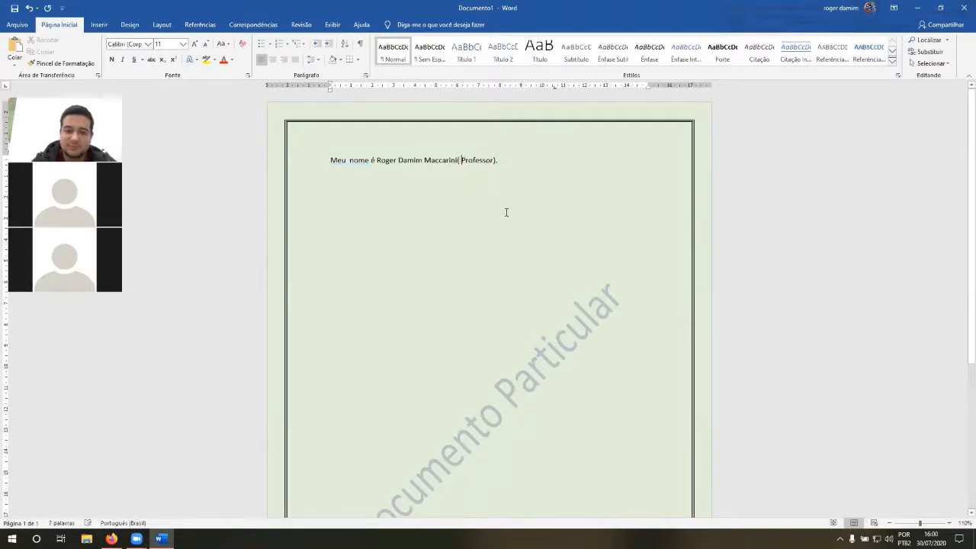
click(516, 269)
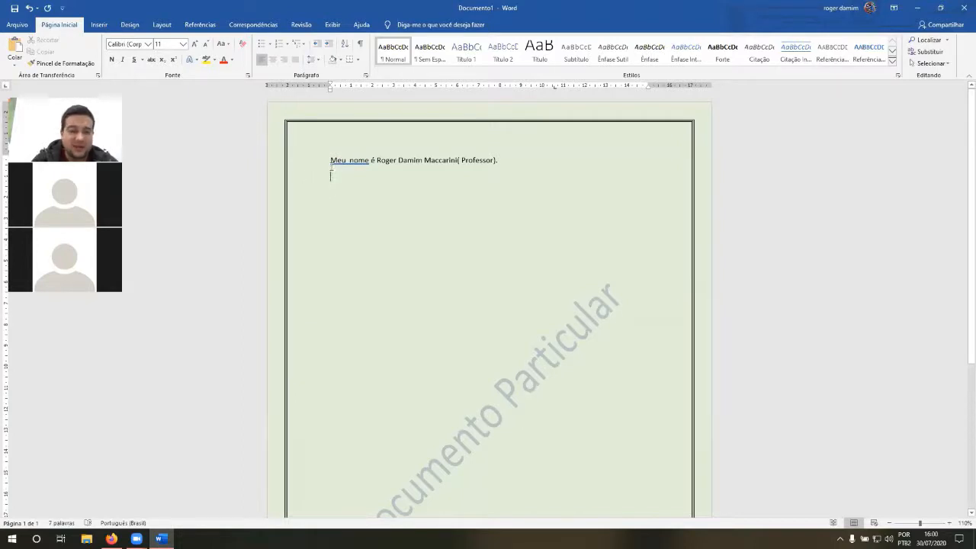
Step: Select the flagged "Meu nome" for inspection, deselect it, and insert a comma directly before the first surname
drag(329, 160, 371, 168)
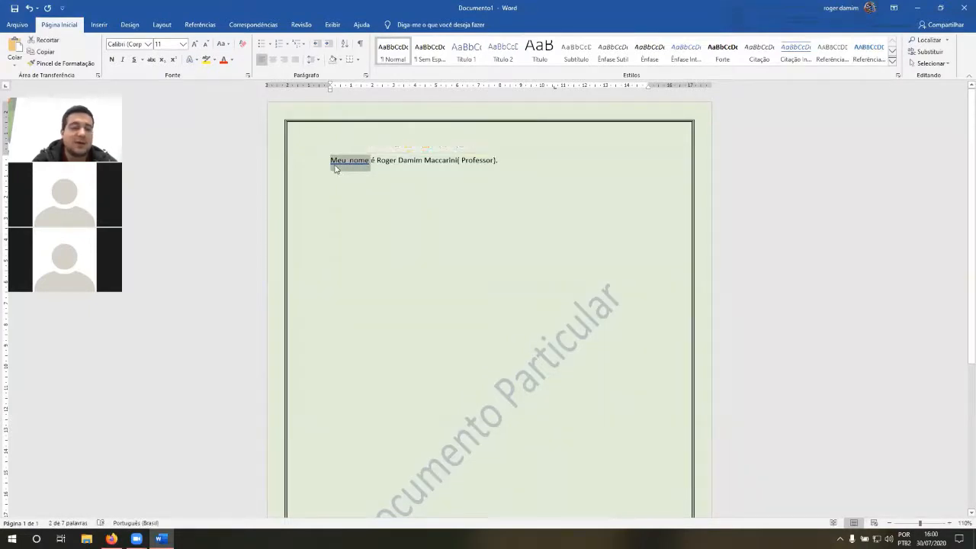
click(350, 168)
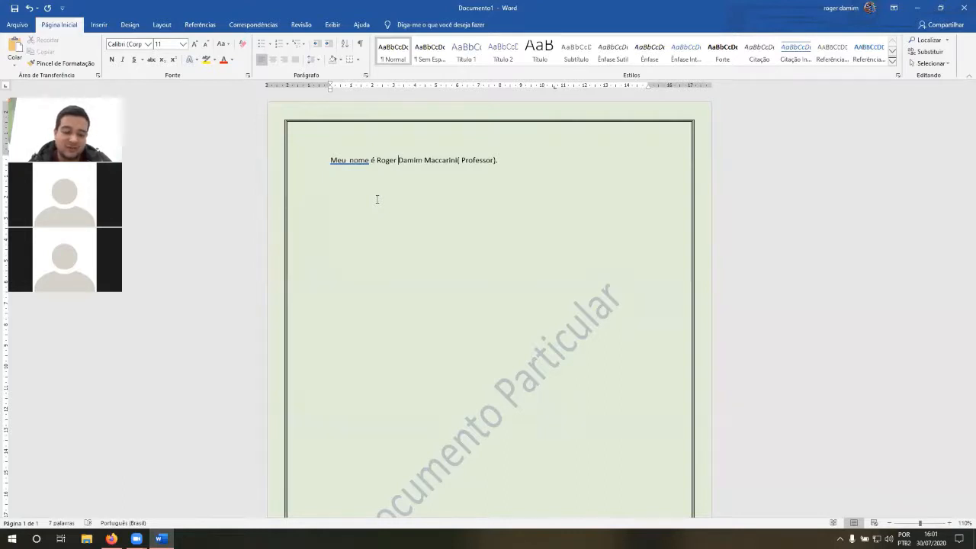
text(,)
key(Down)
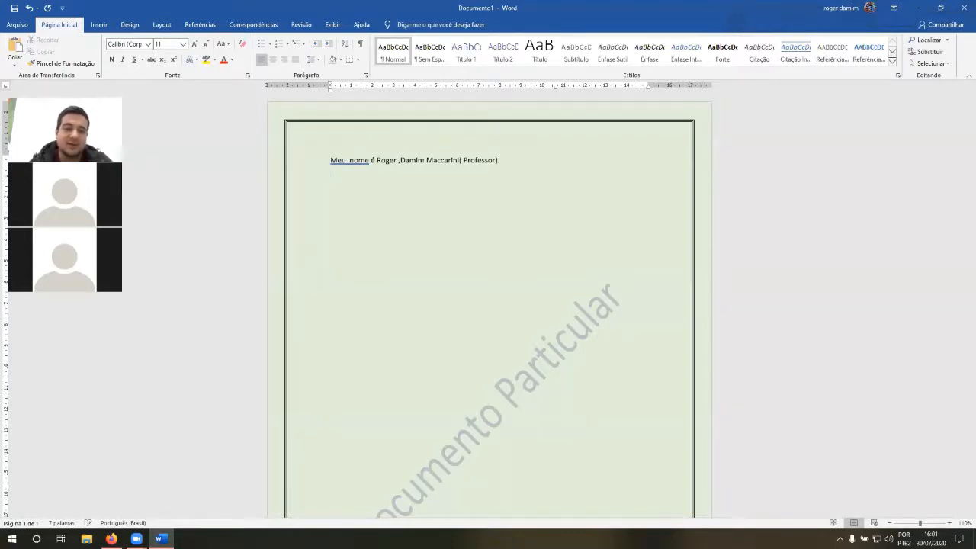
Step: Break the sentence after "Meu nome é" so the full name starts a new paragraph
click(375, 160)
key(Return)
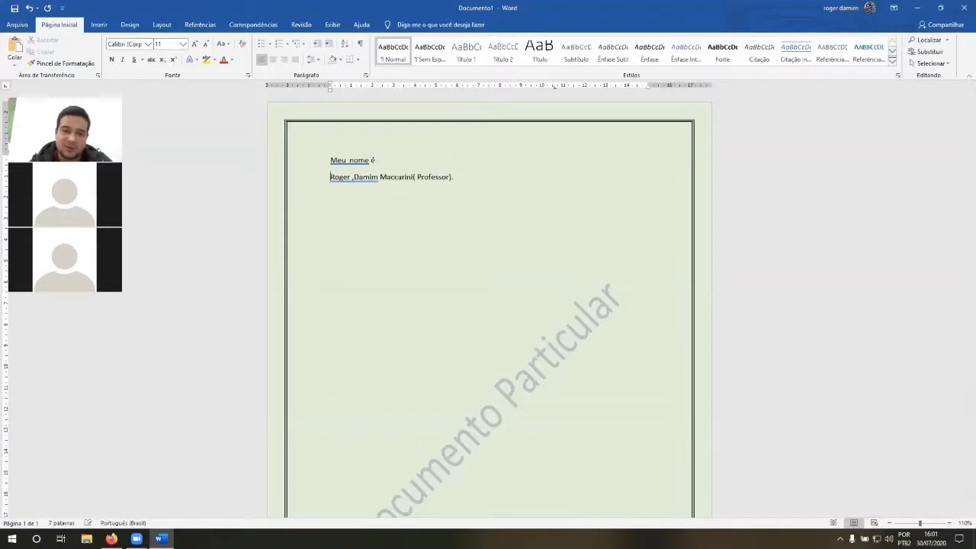
click(436, 217)
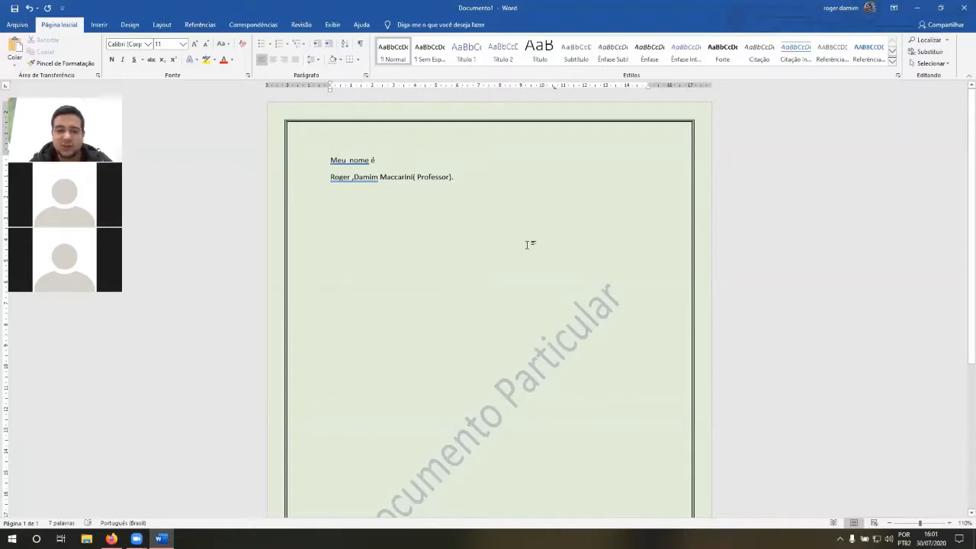
Step: Try a paragraph break before the last surname and remove it
click(382, 176)
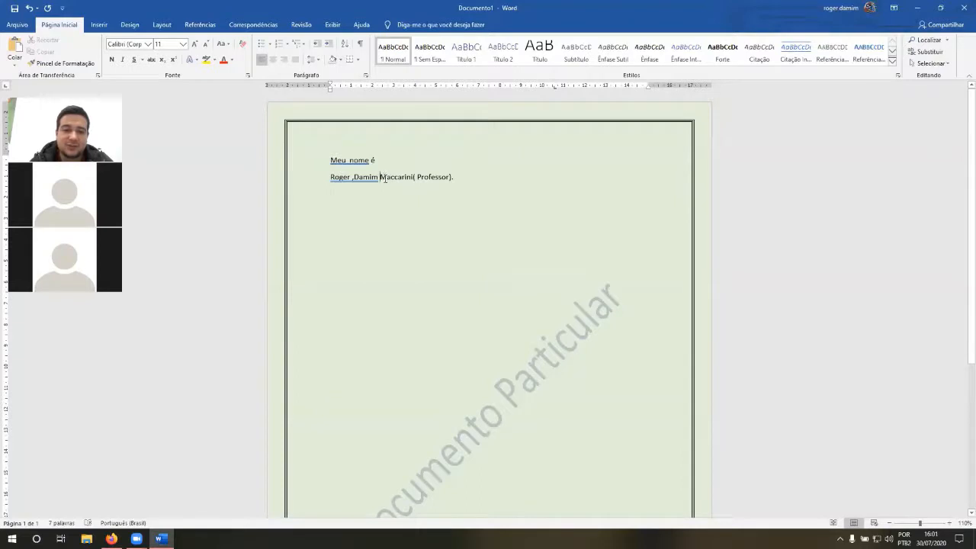
key(Return)
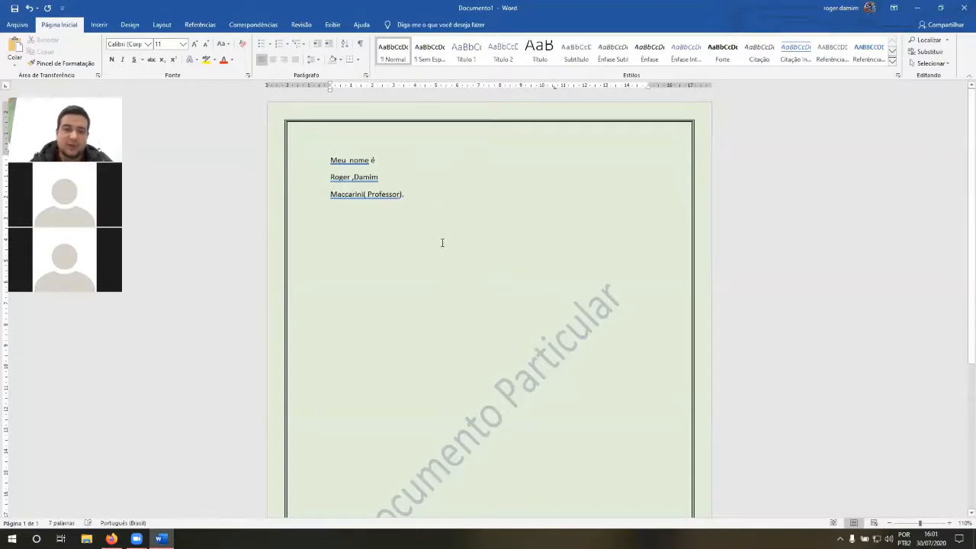
key(BackSpace)
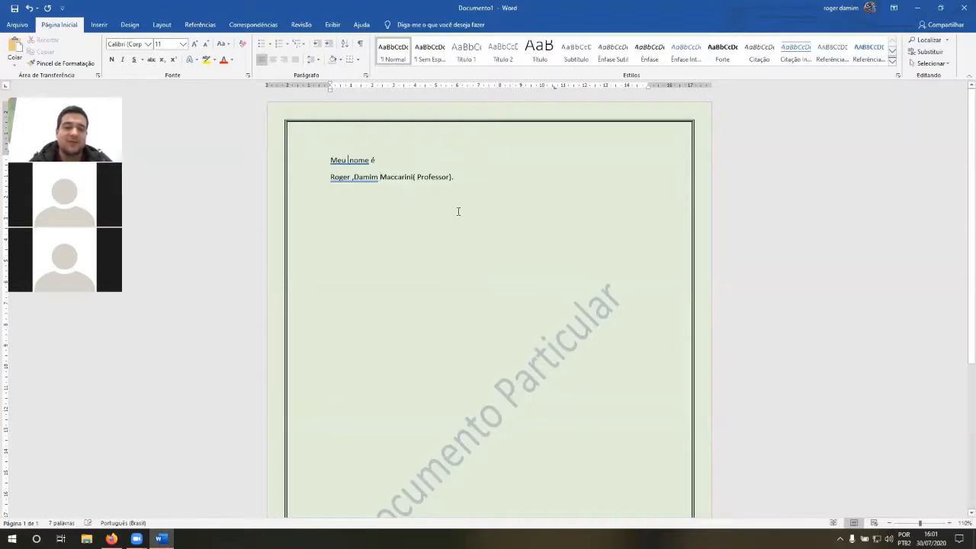
Step: Enlarge the page view to 160% and delete the extra space between "Meu" and "nome"
key(shift+Right)
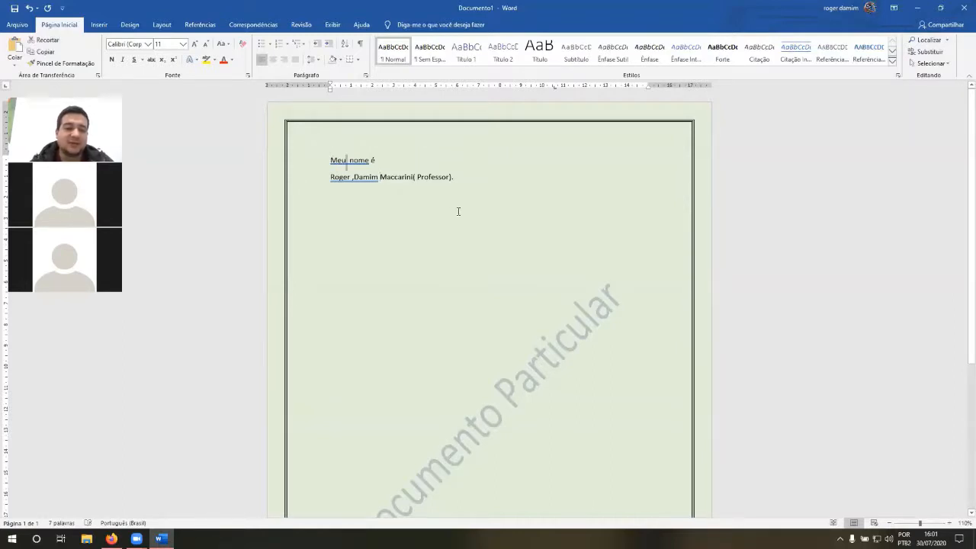
click(950, 523)
click(949, 523)
click(949, 523)
click(949, 522)
click(949, 523)
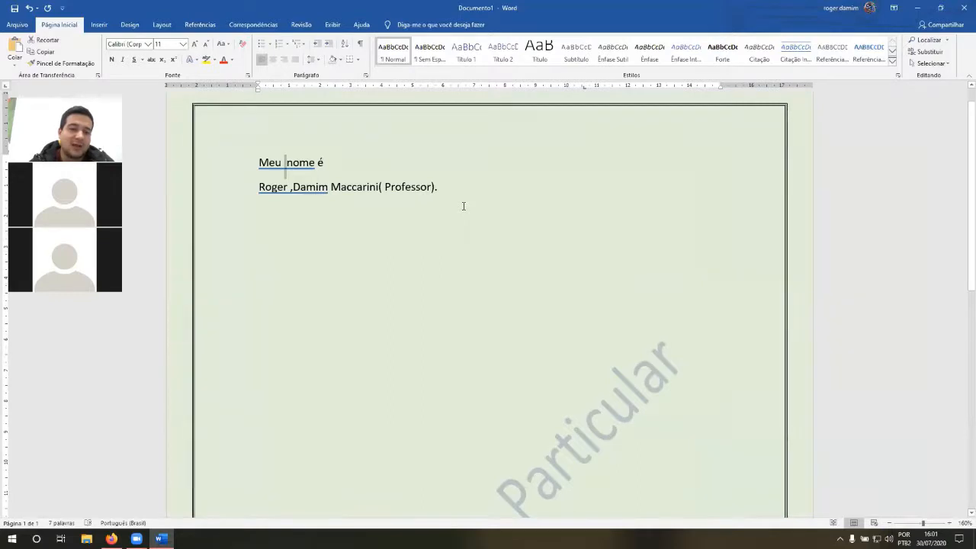
key(Left)
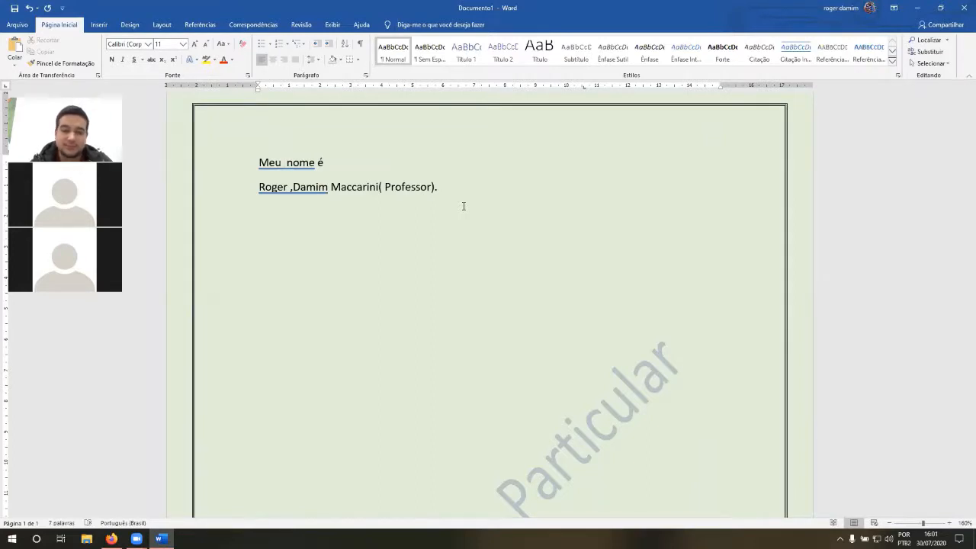
key(Delete)
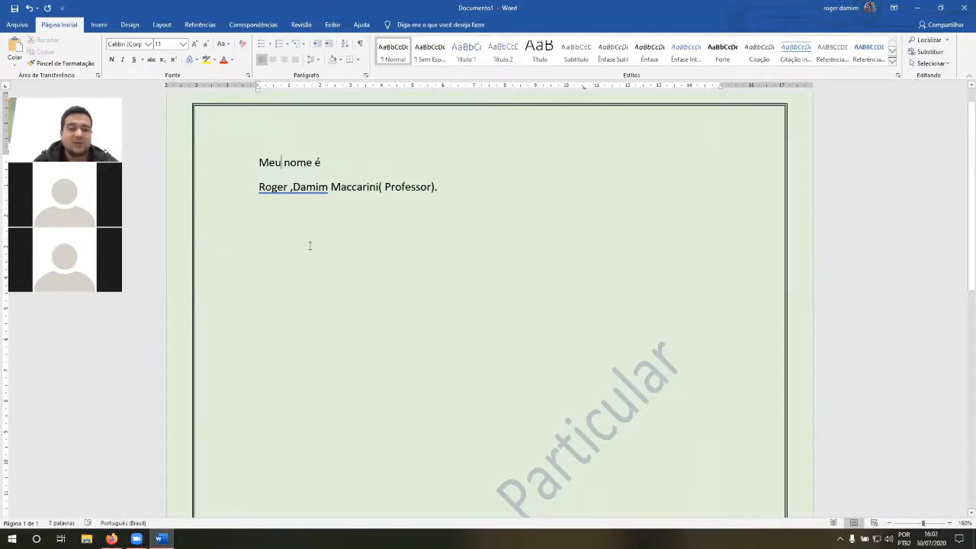
Step: Select the flagged first name and surname around the comma for inspection, and place the cursor within the surname
drag(262, 190, 329, 188)
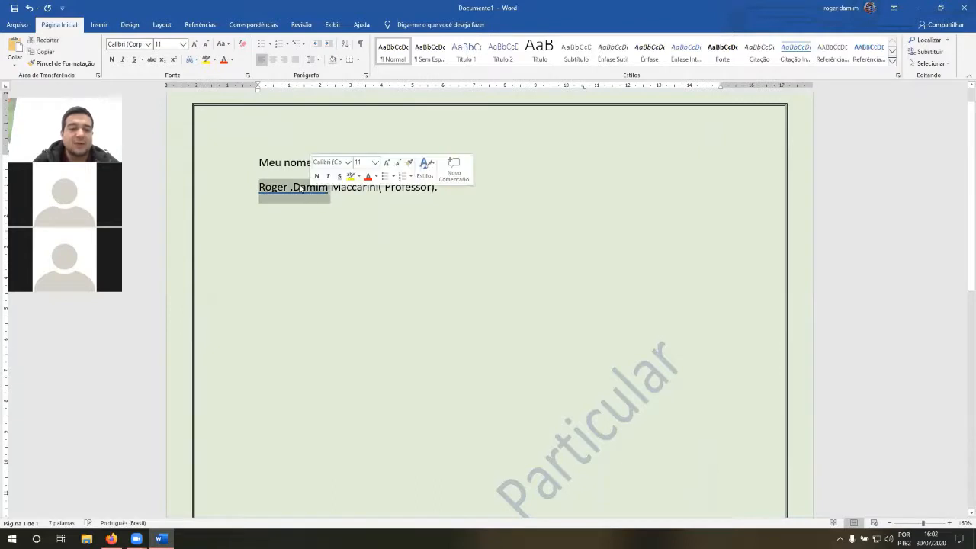
click(293, 188)
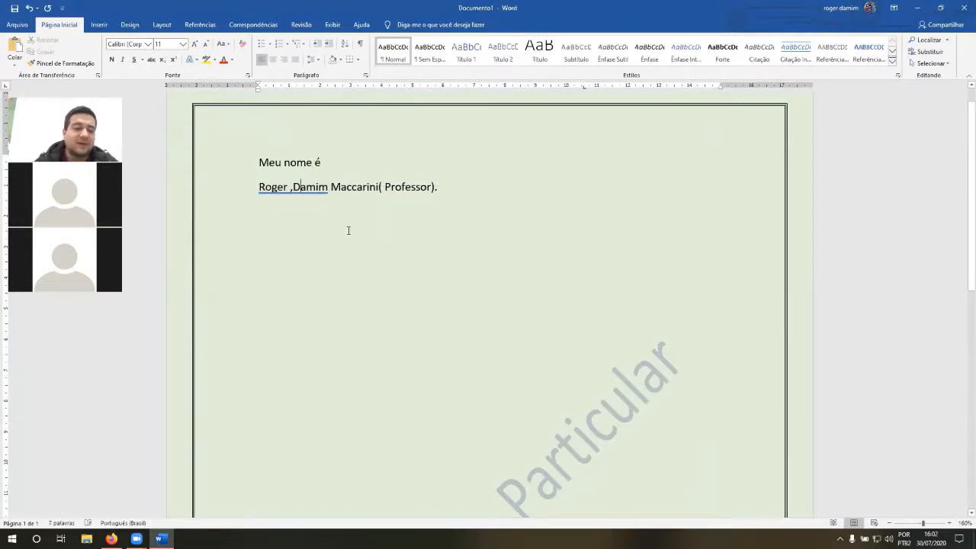